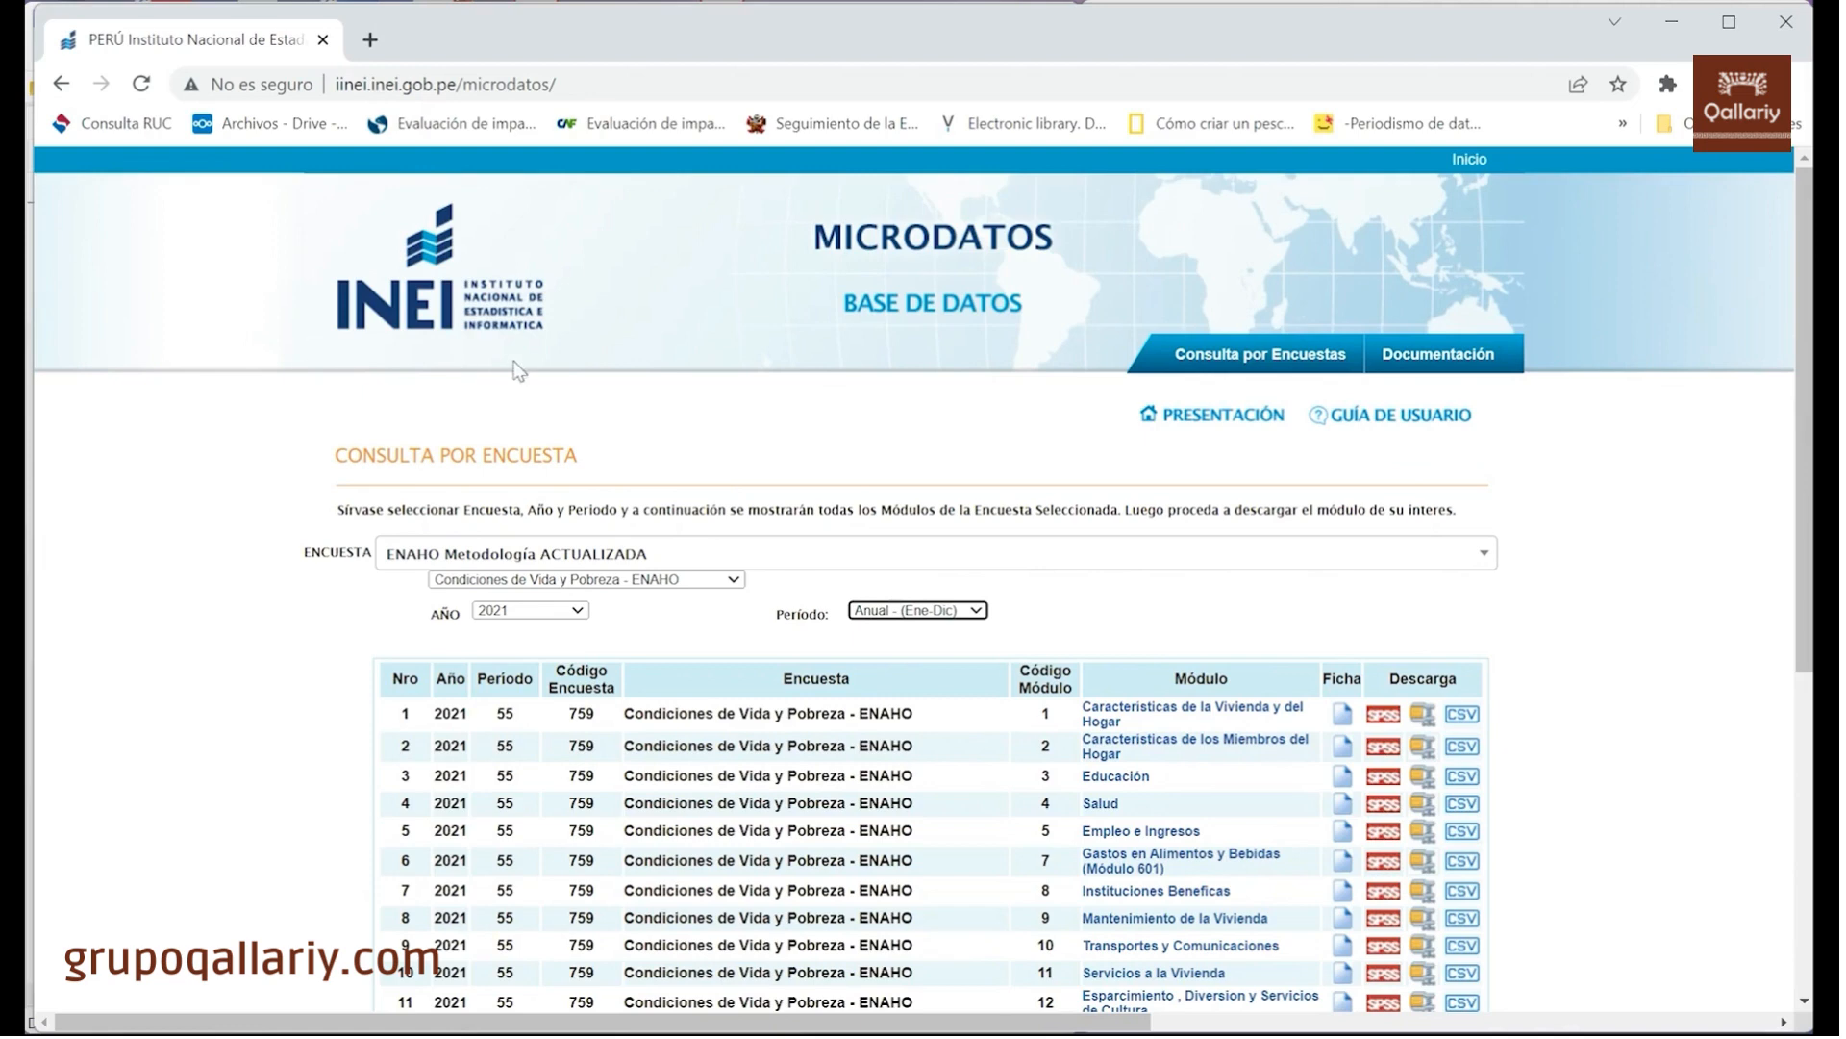
- Examine the 2021 annual ENAHO module list on the INEI microdata page, including the download formats offered for each module
scroll(404, 476, down, 1)
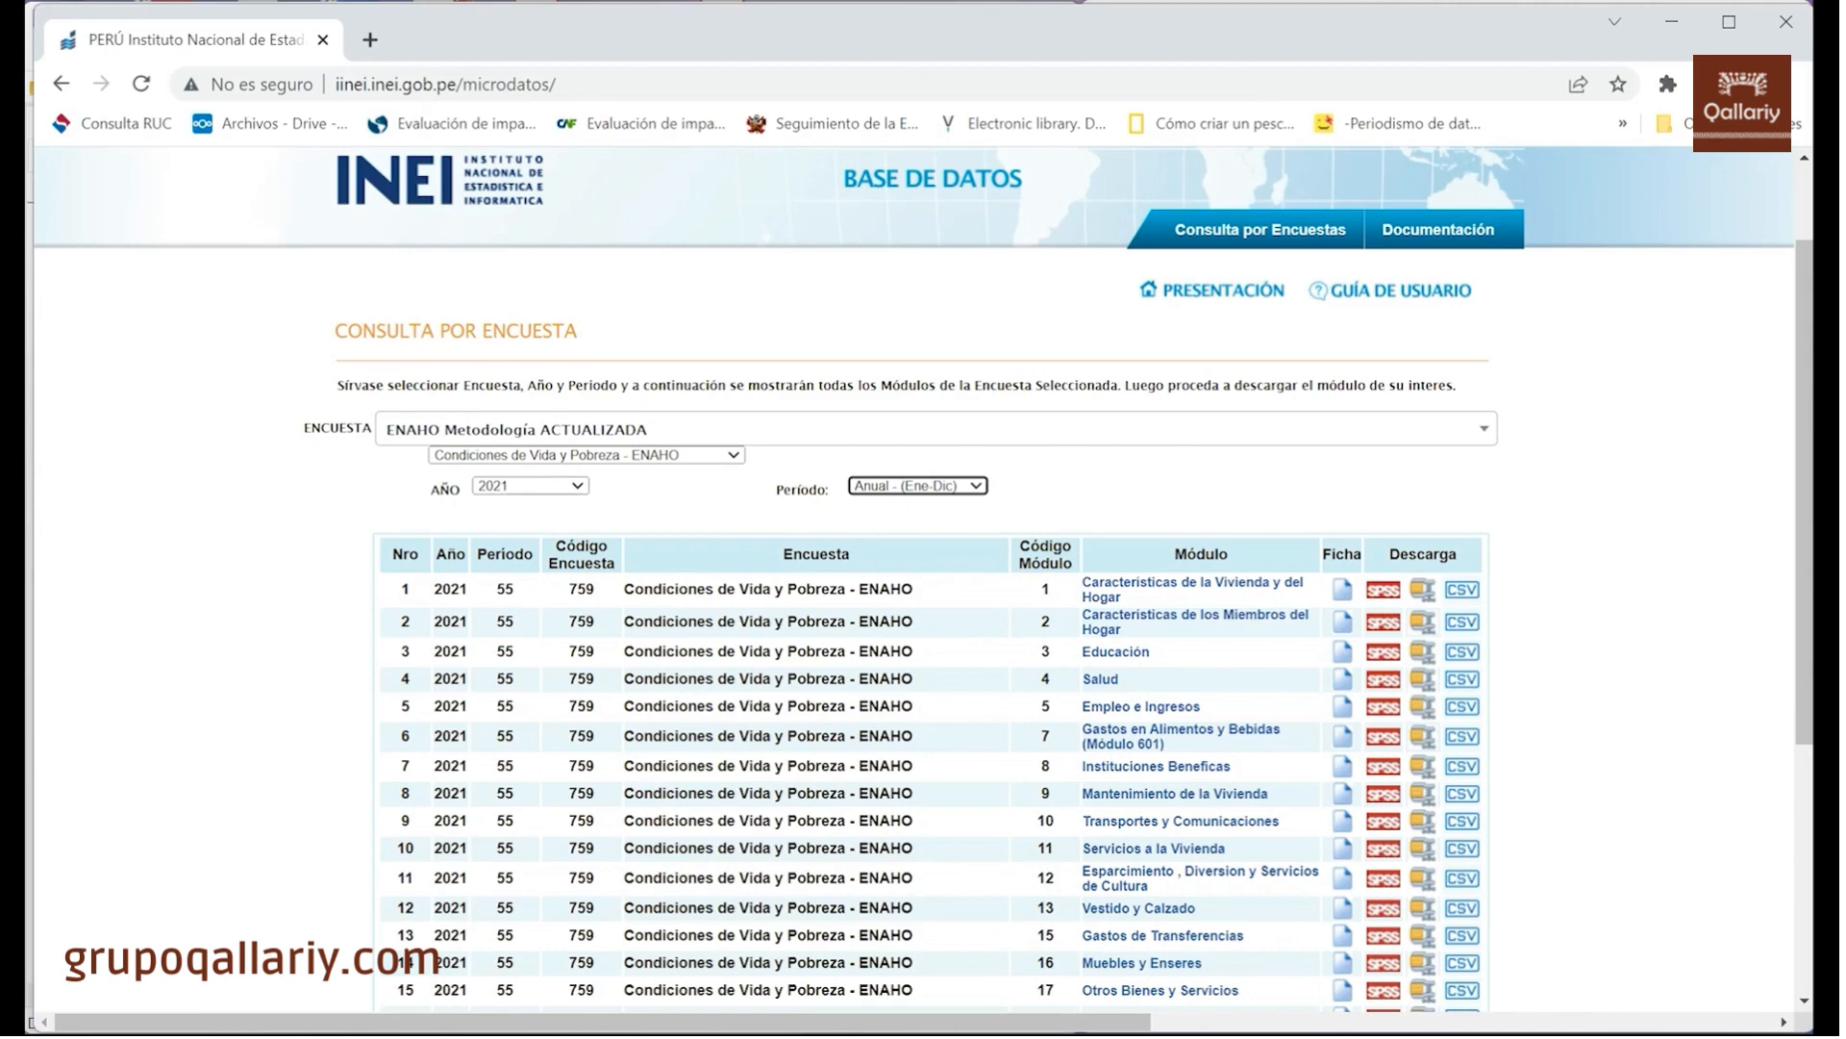
scroll(1167, 497, down, 1)
scroll(1167, 496, down, 3)
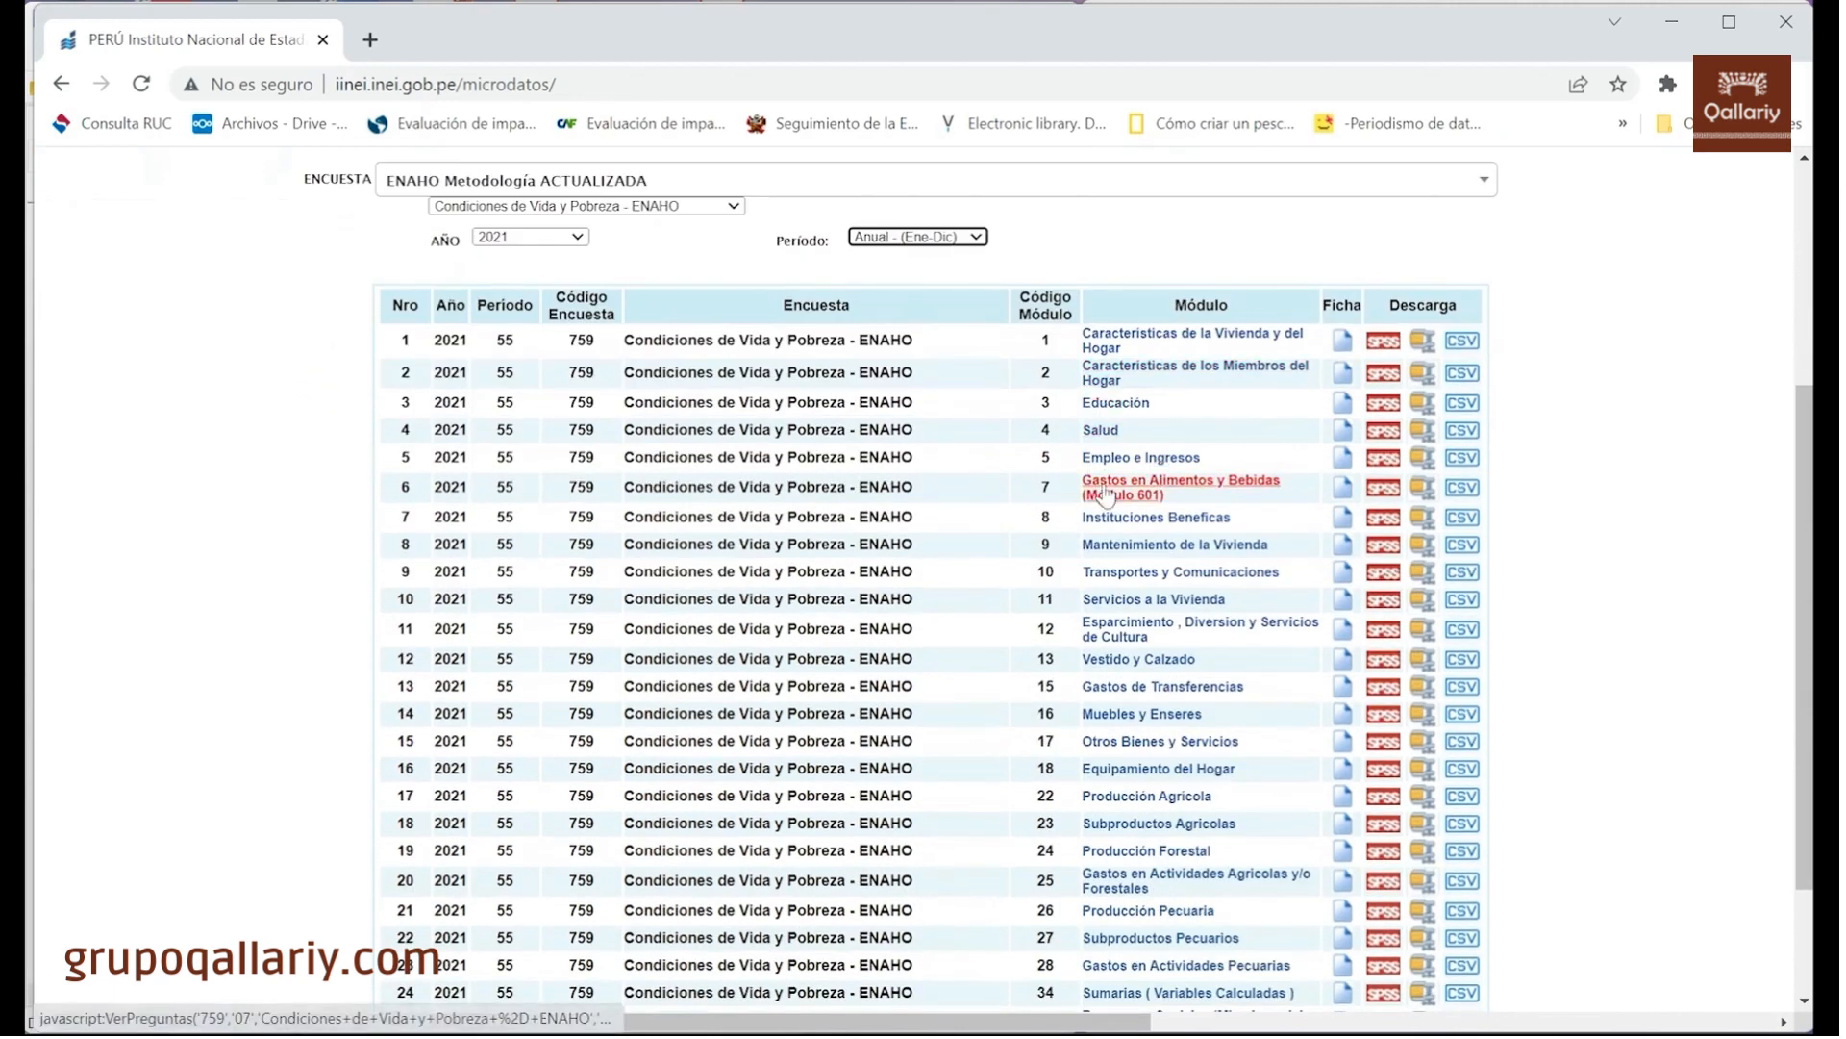
scroll(1115, 486, down, 2)
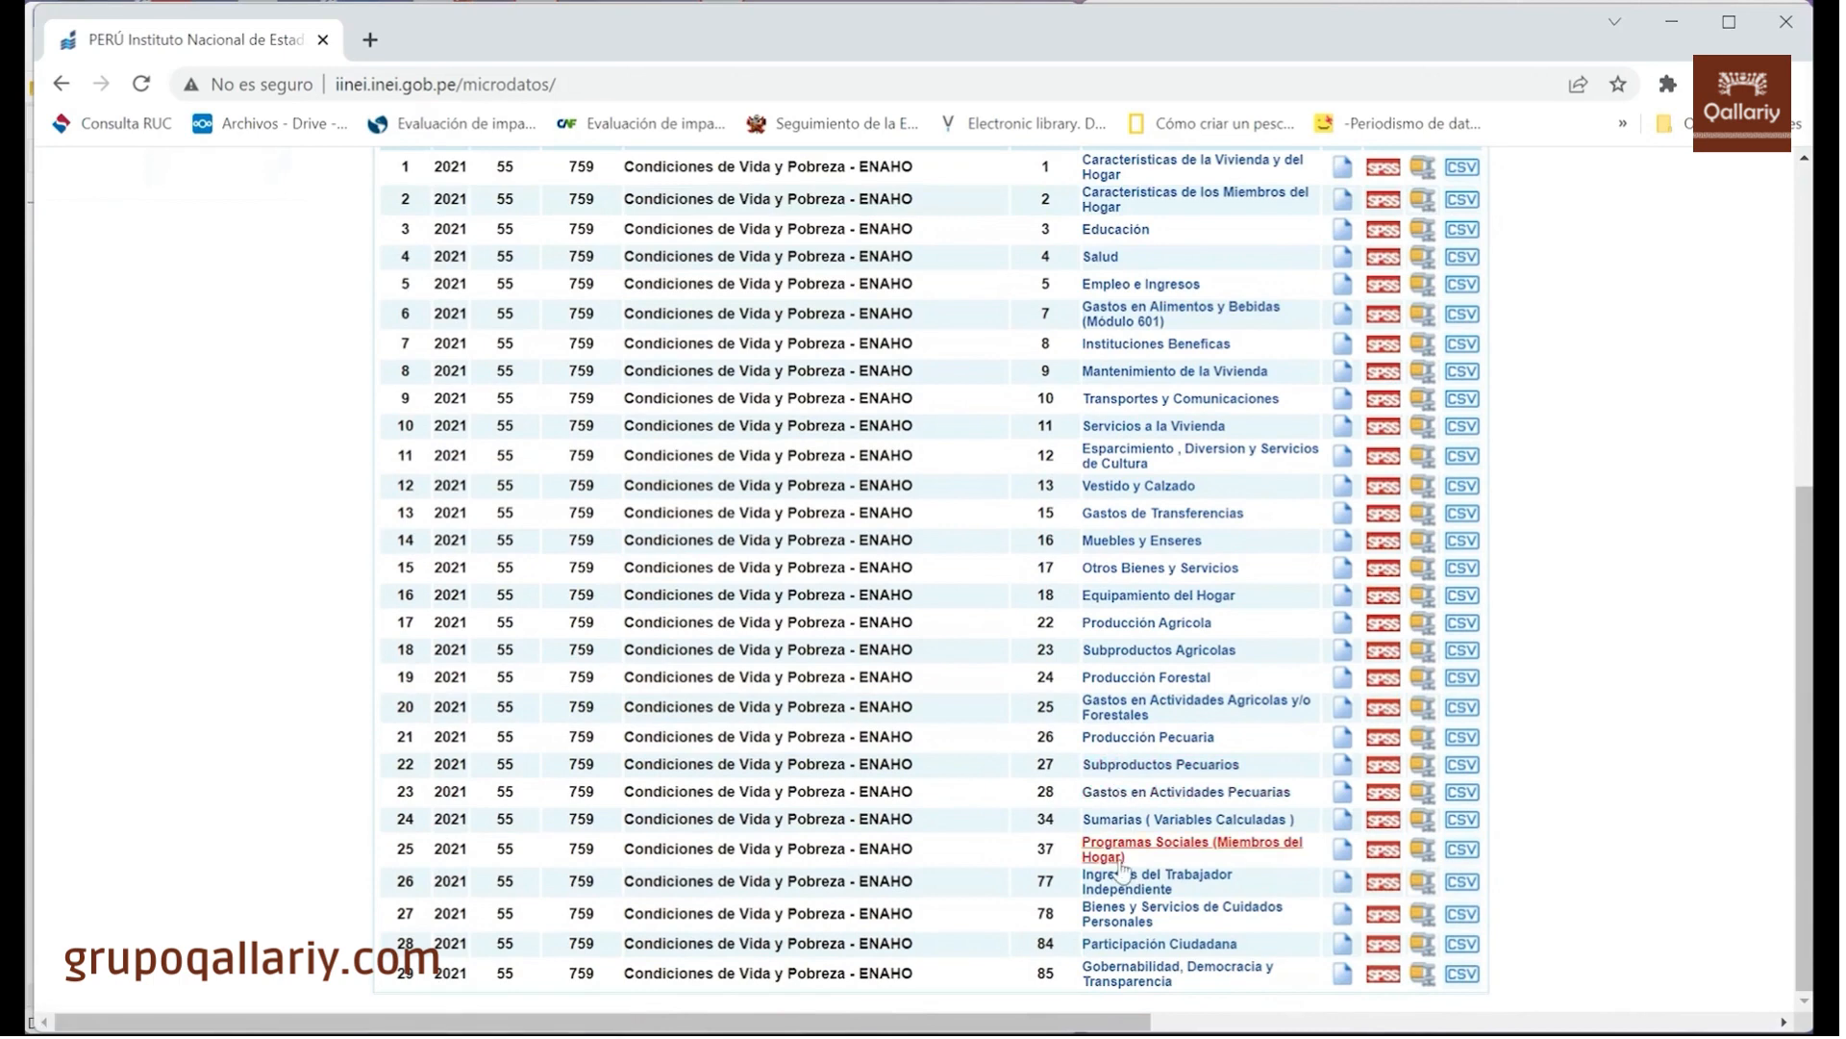
scroll(1096, 825, up, 4)
scroll(1084, 820, down, 4)
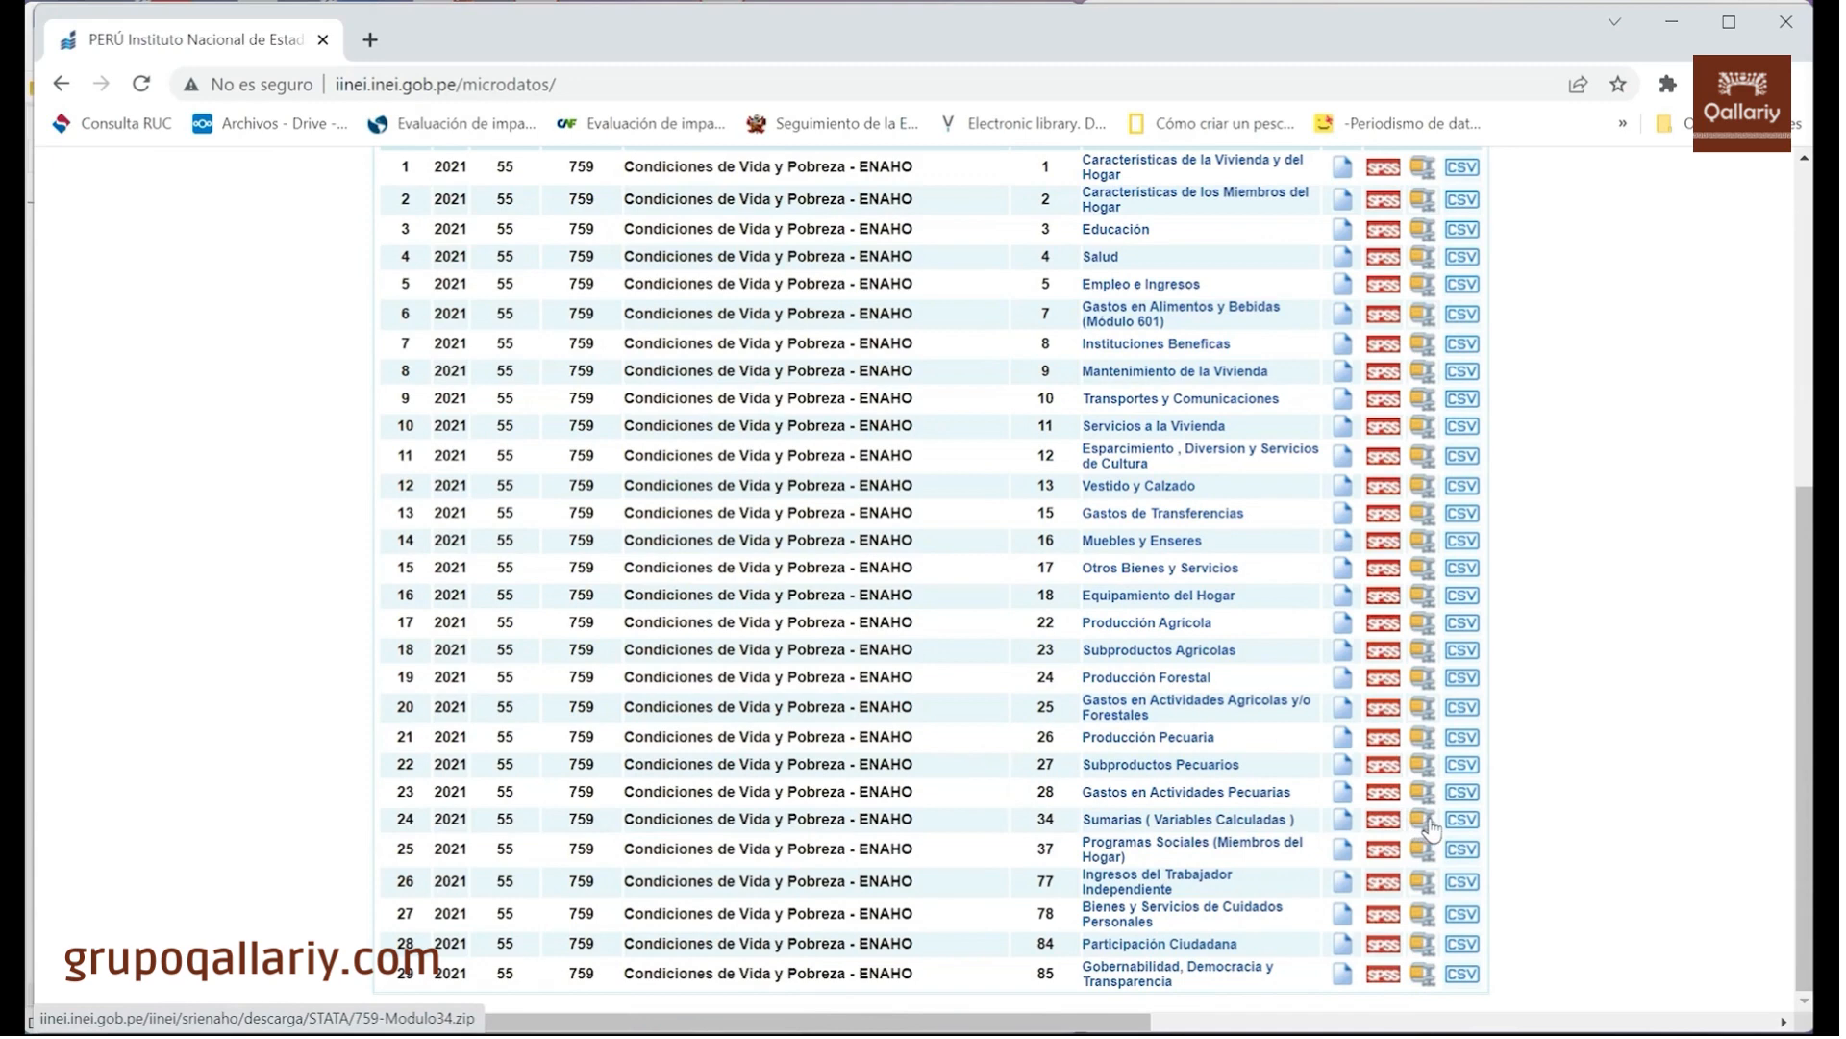
scroll(1162, 663, up, 4)
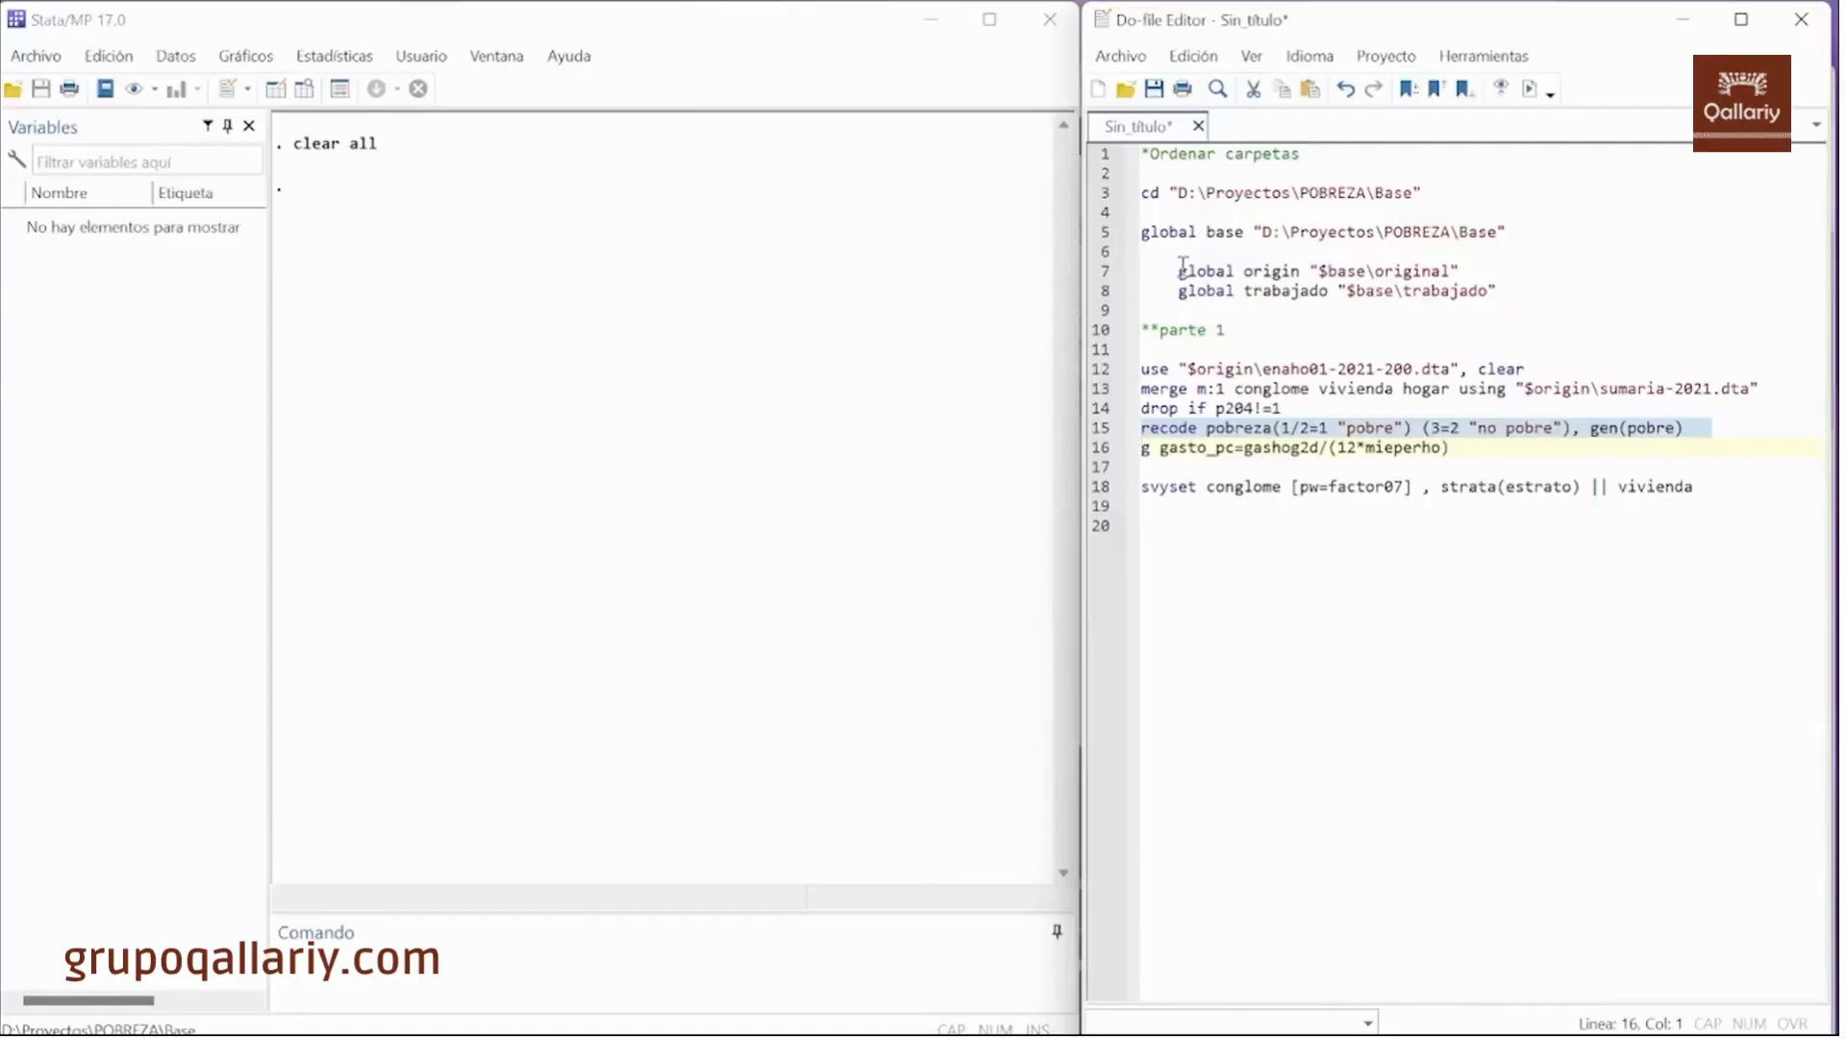
- In the Stata do-file, run the cd and global path lines, and load "$origin\enaho01-2021-200.dta" with the clear option
click(1513, 290)
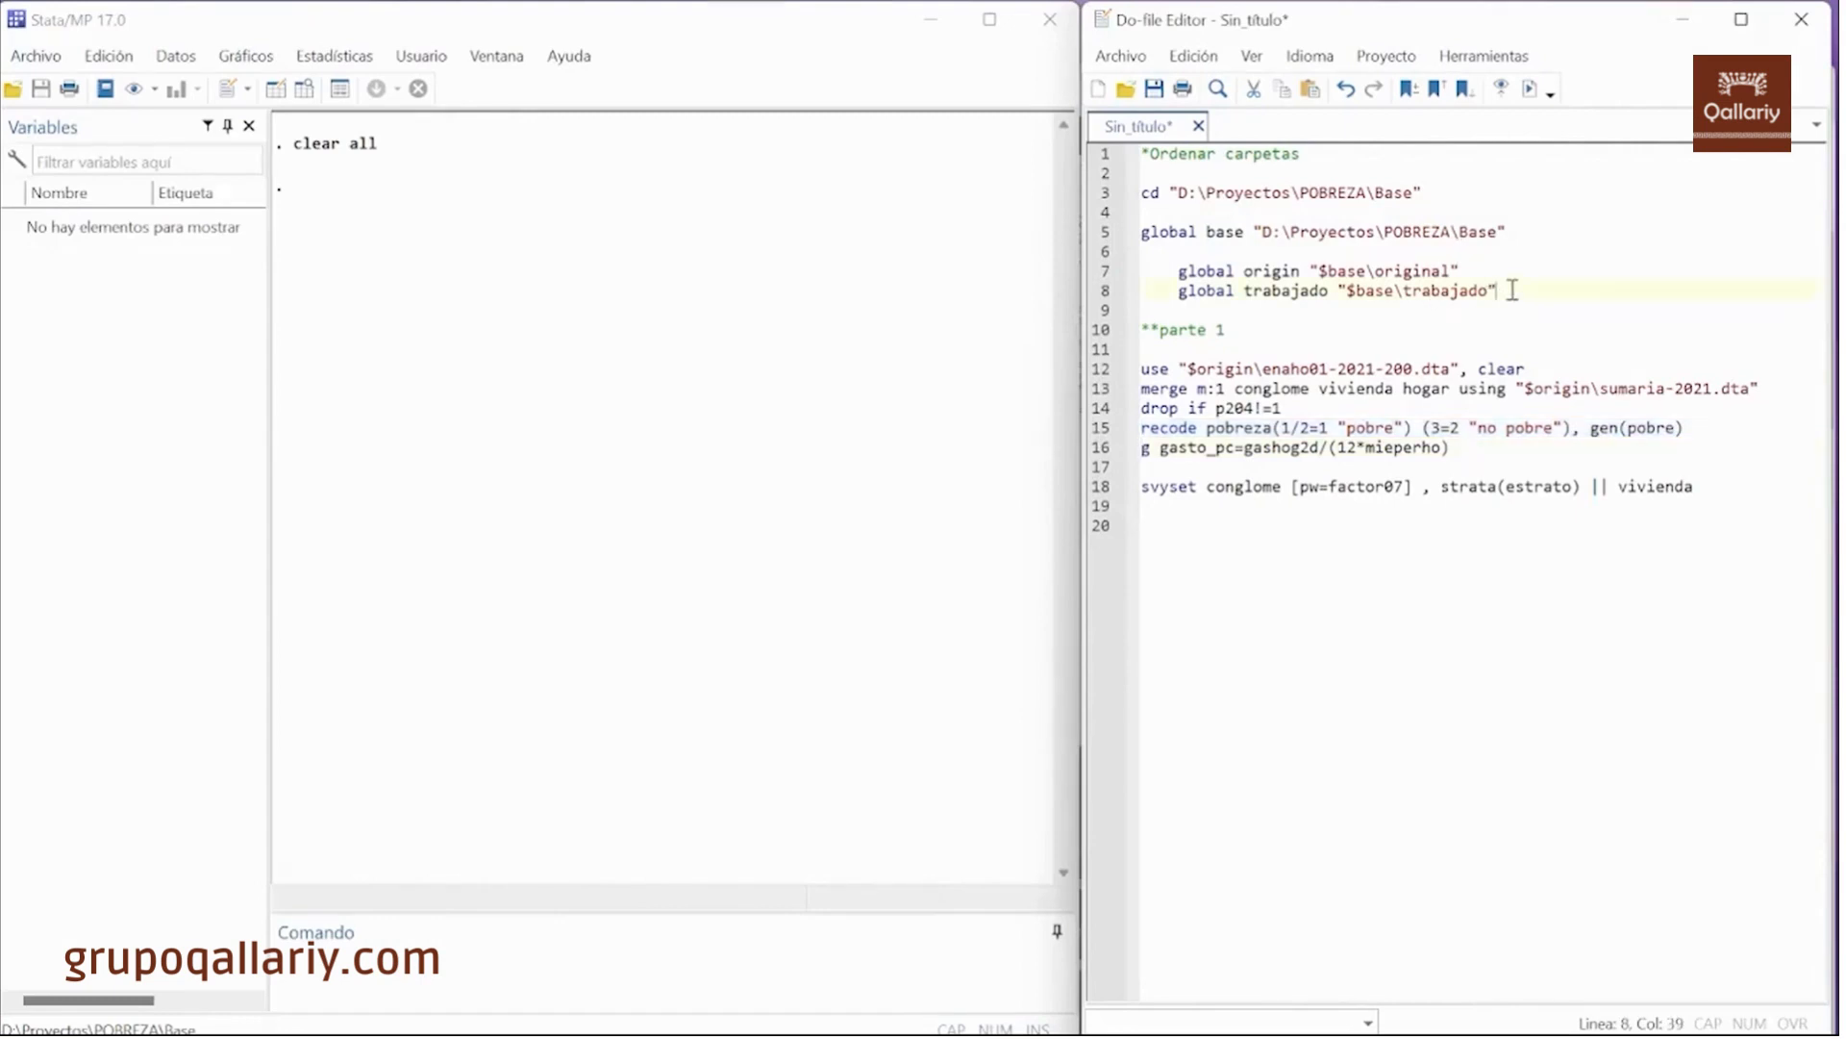
drag(1513, 289, 1098, 198)
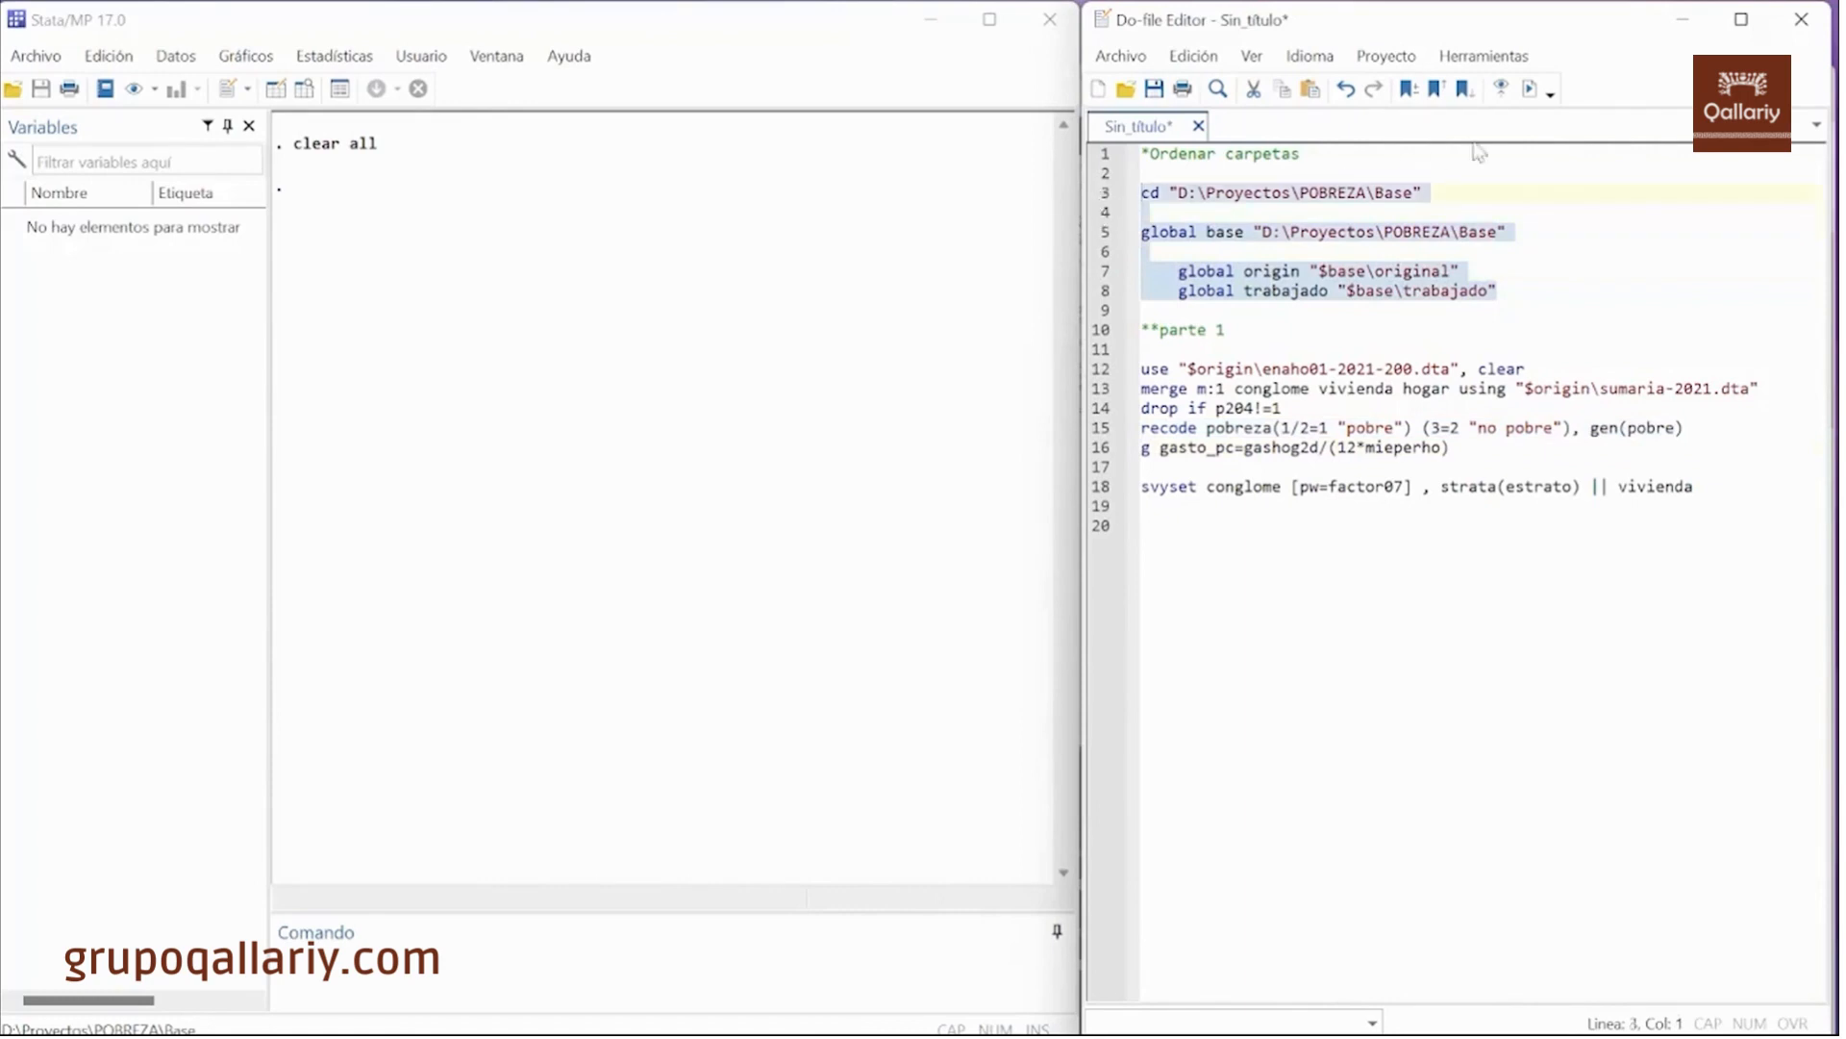
click(1530, 94)
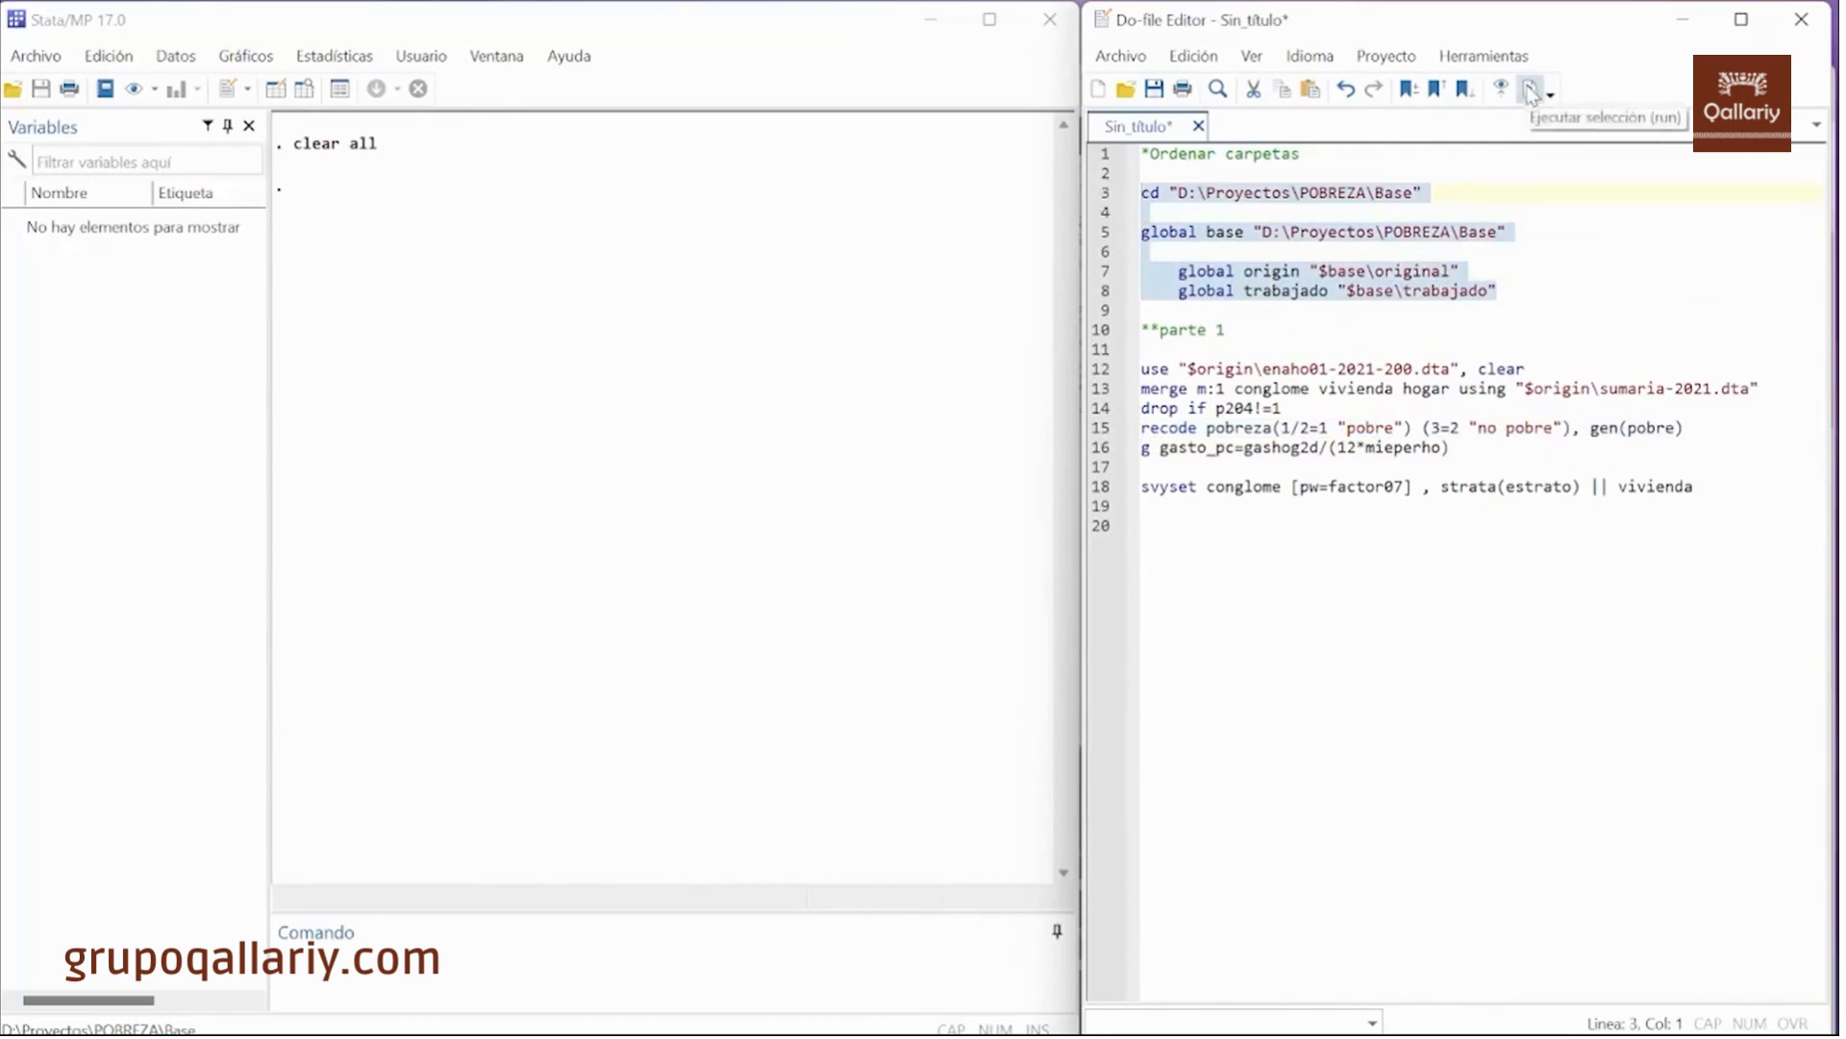
click(1530, 94)
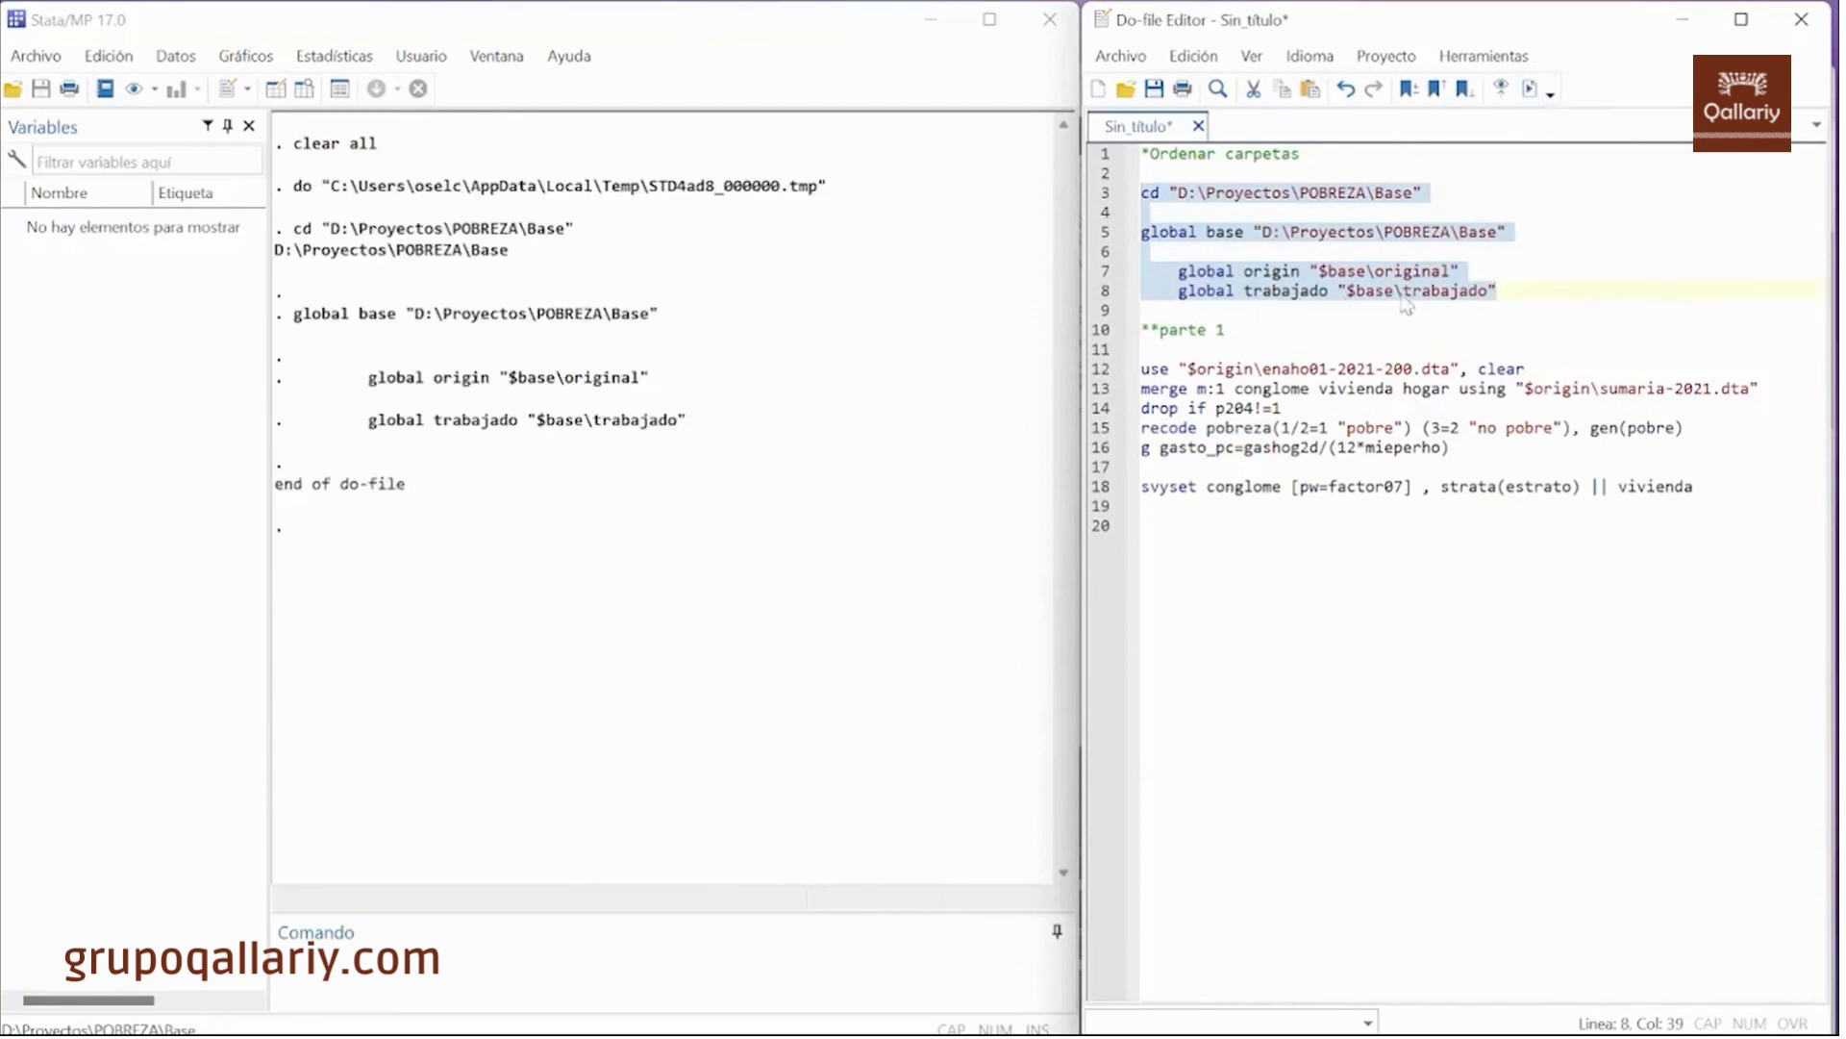
click(1096, 369)
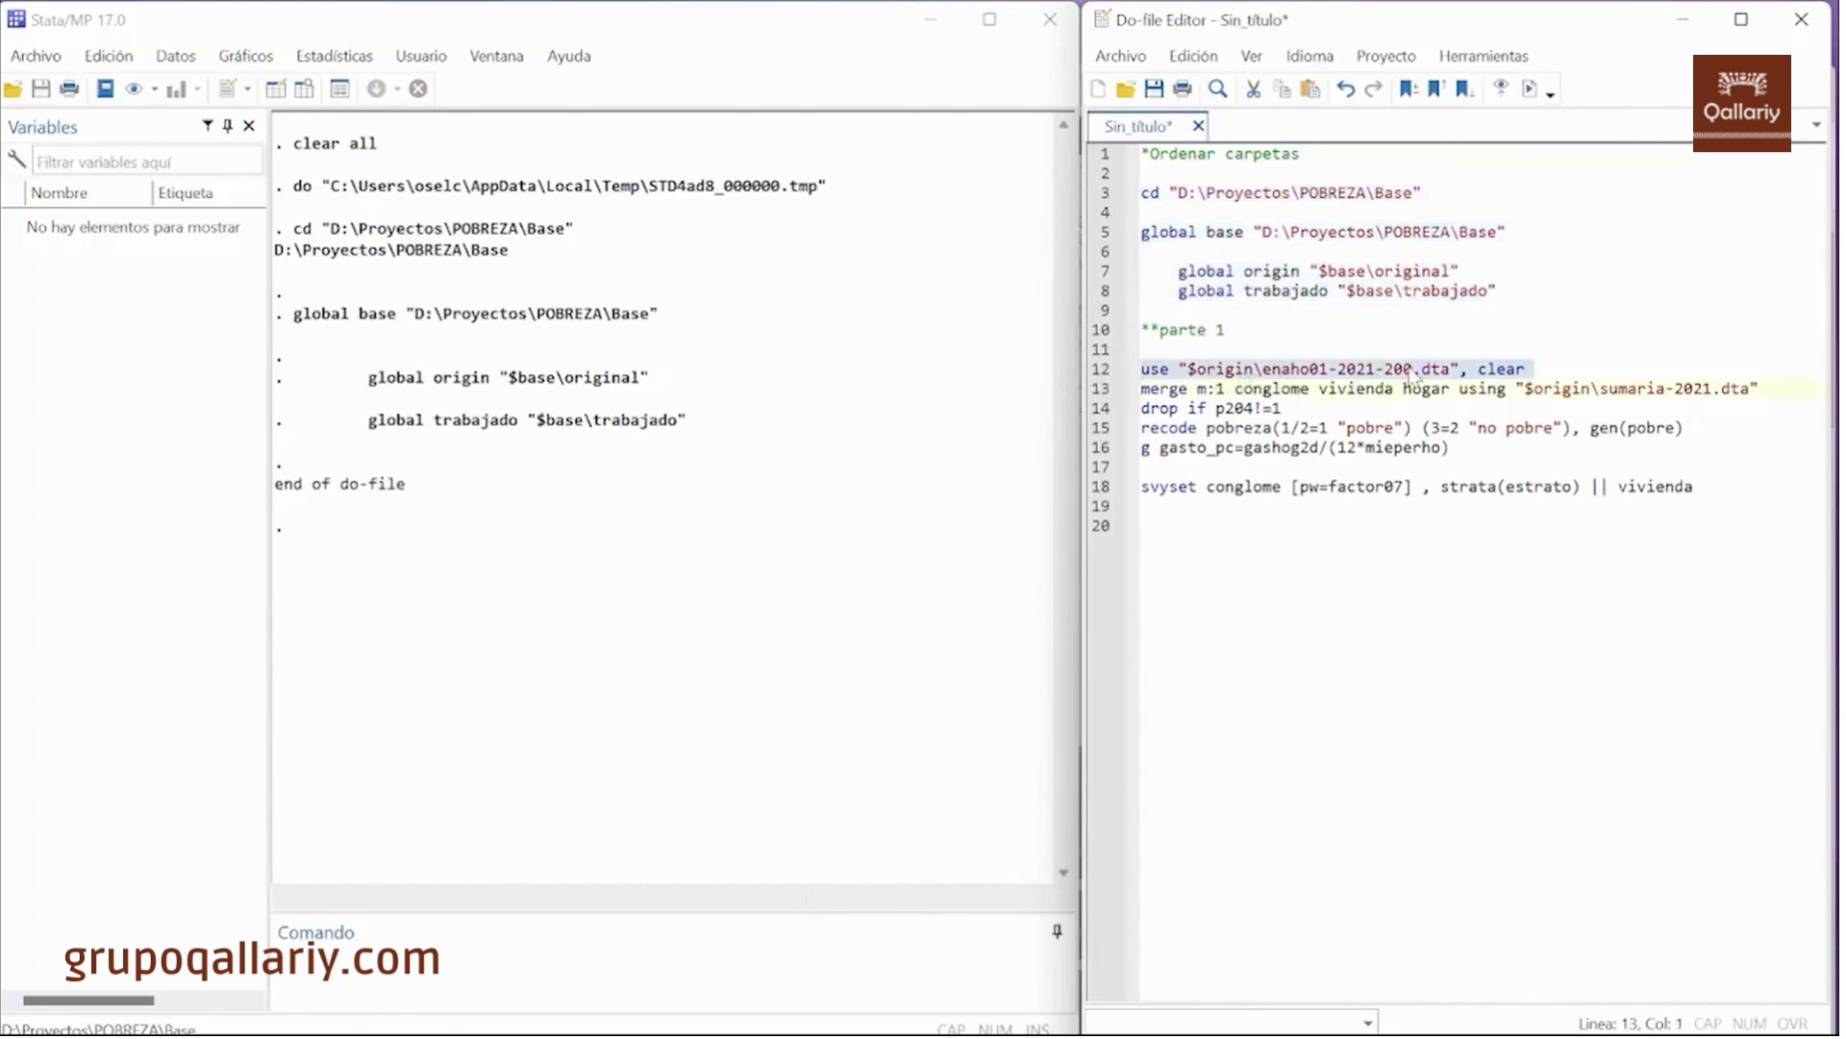
click(1529, 88)
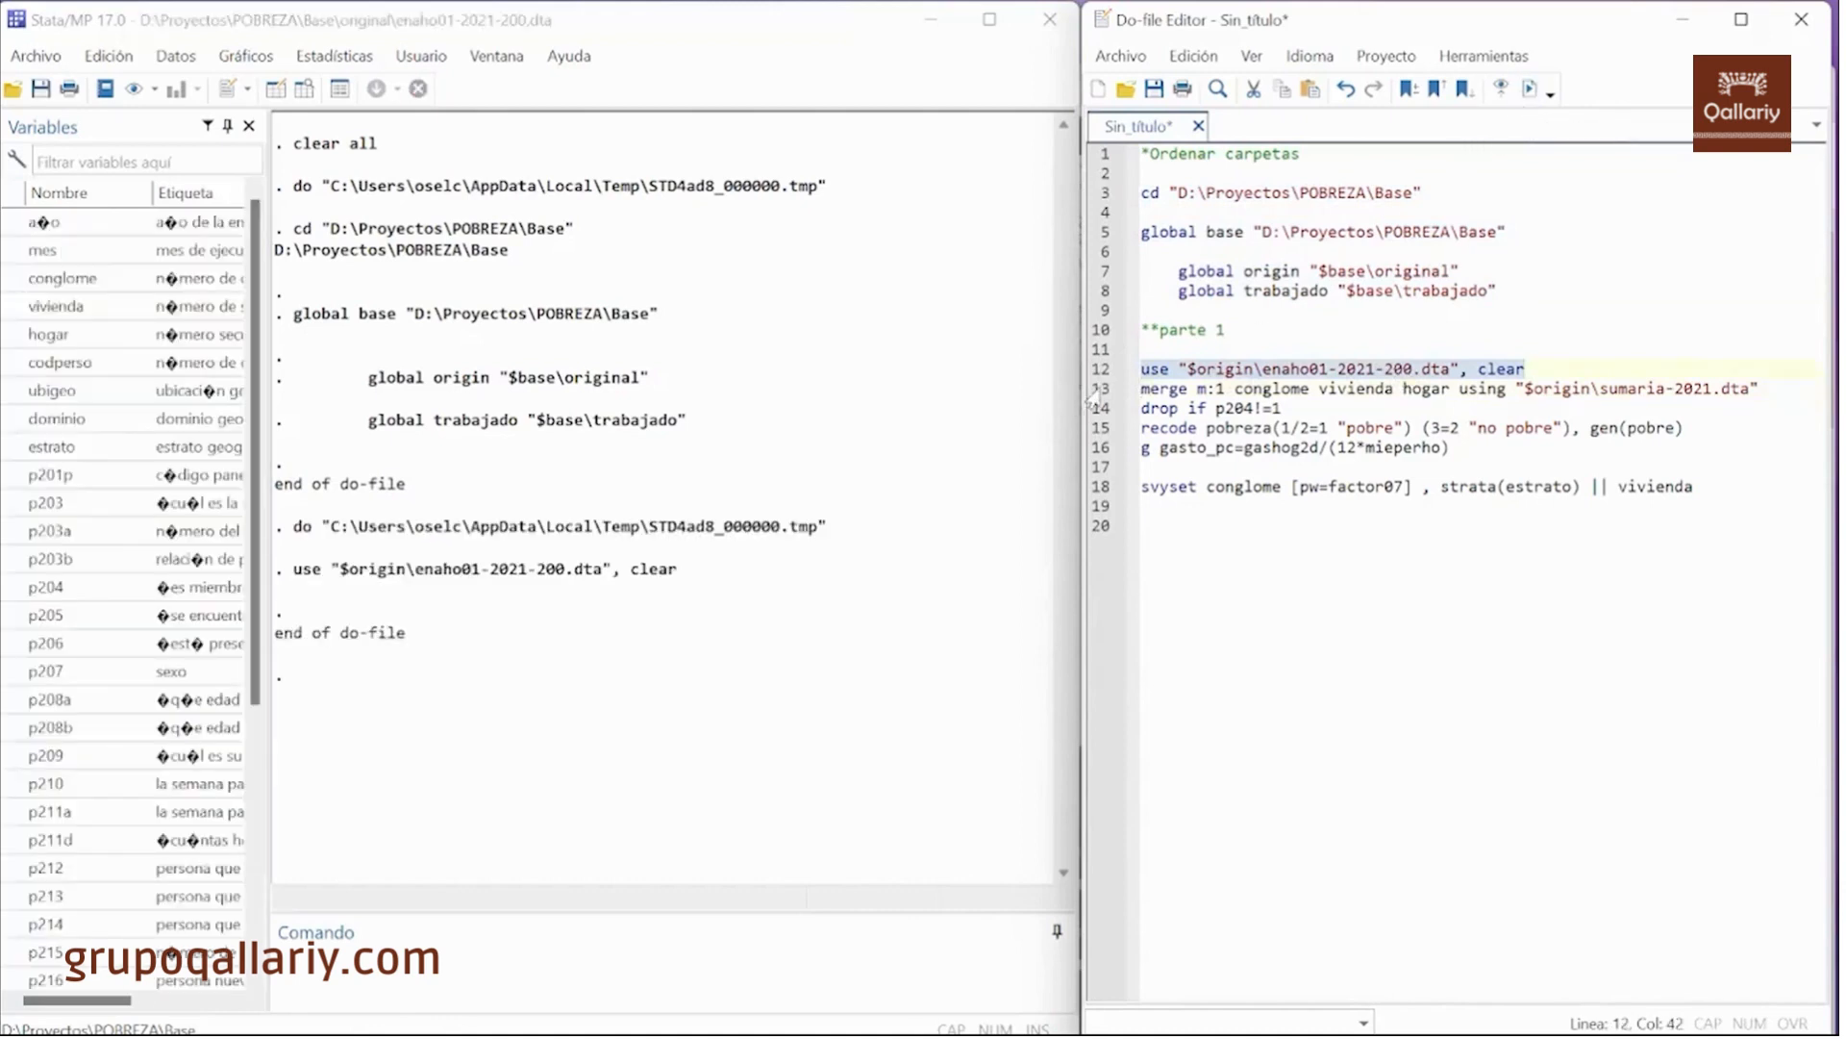
- Run the m:1 merge with sumaria-2021.dta on conglome, vivienda and hogar, and drop the observations where p204!=1
click(1096, 389)
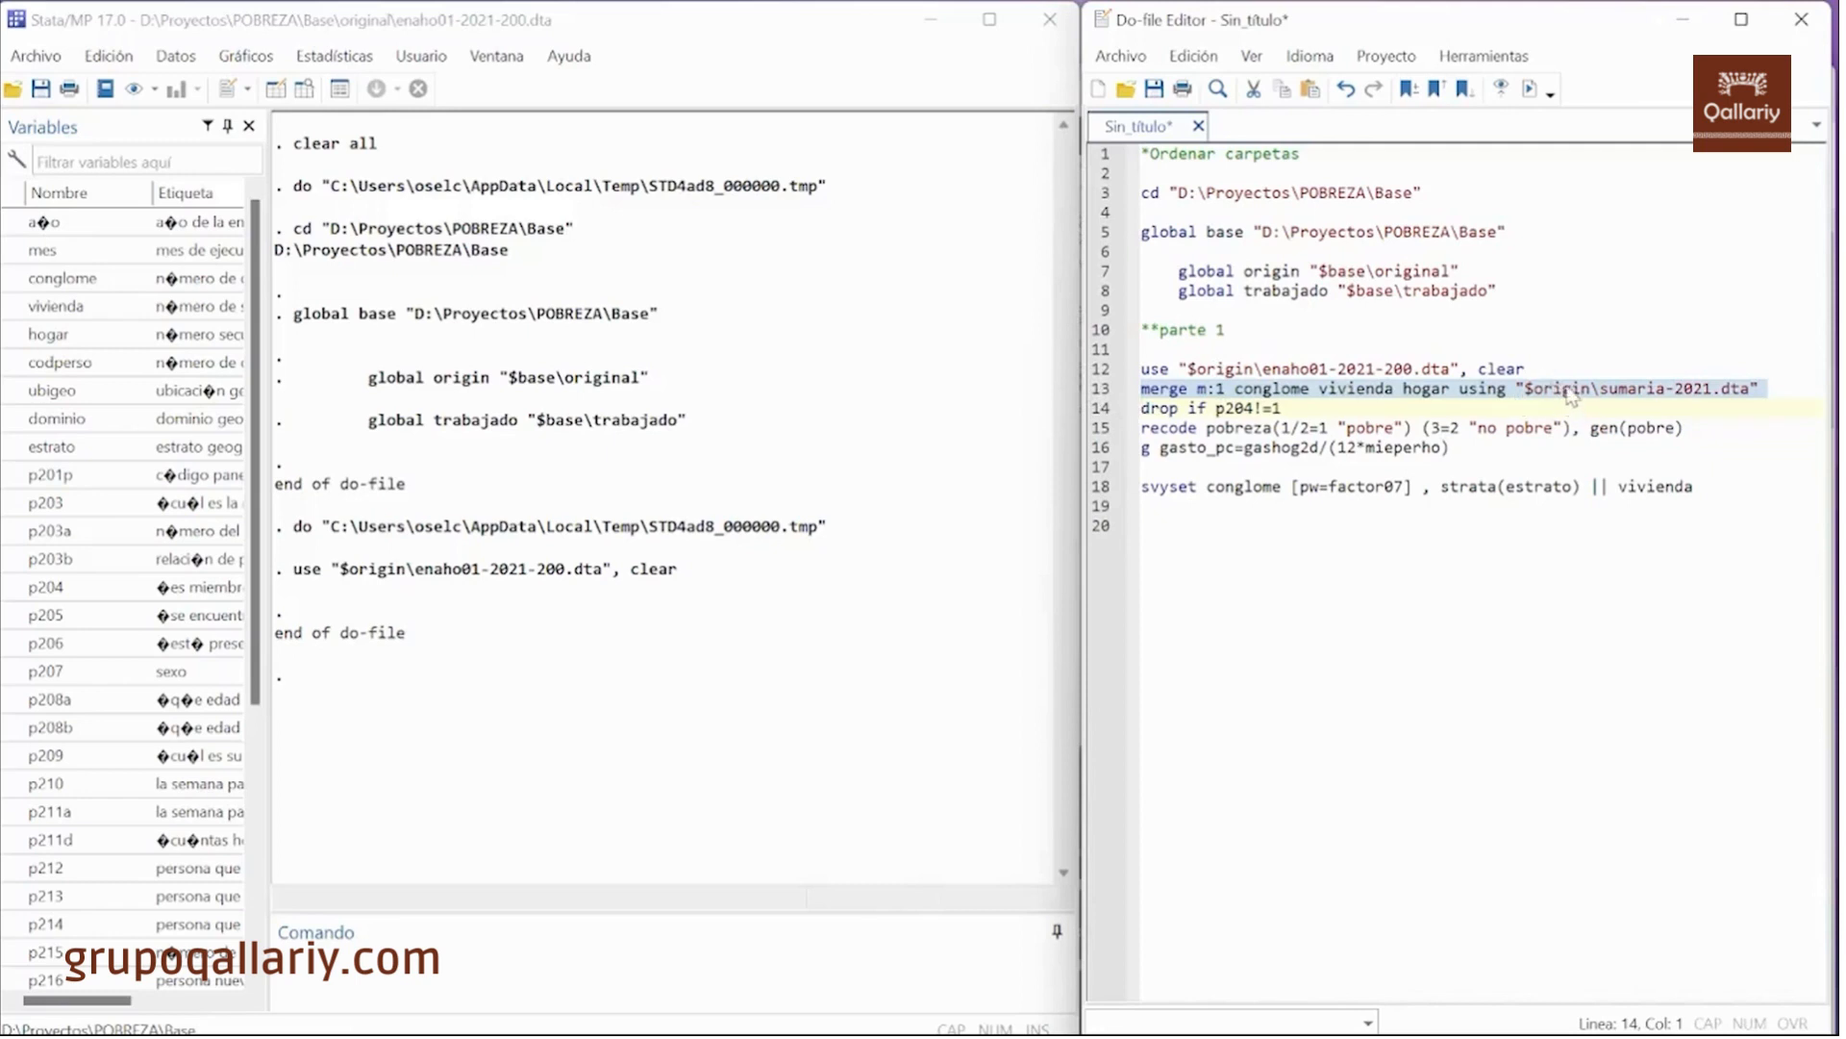
click(1529, 94)
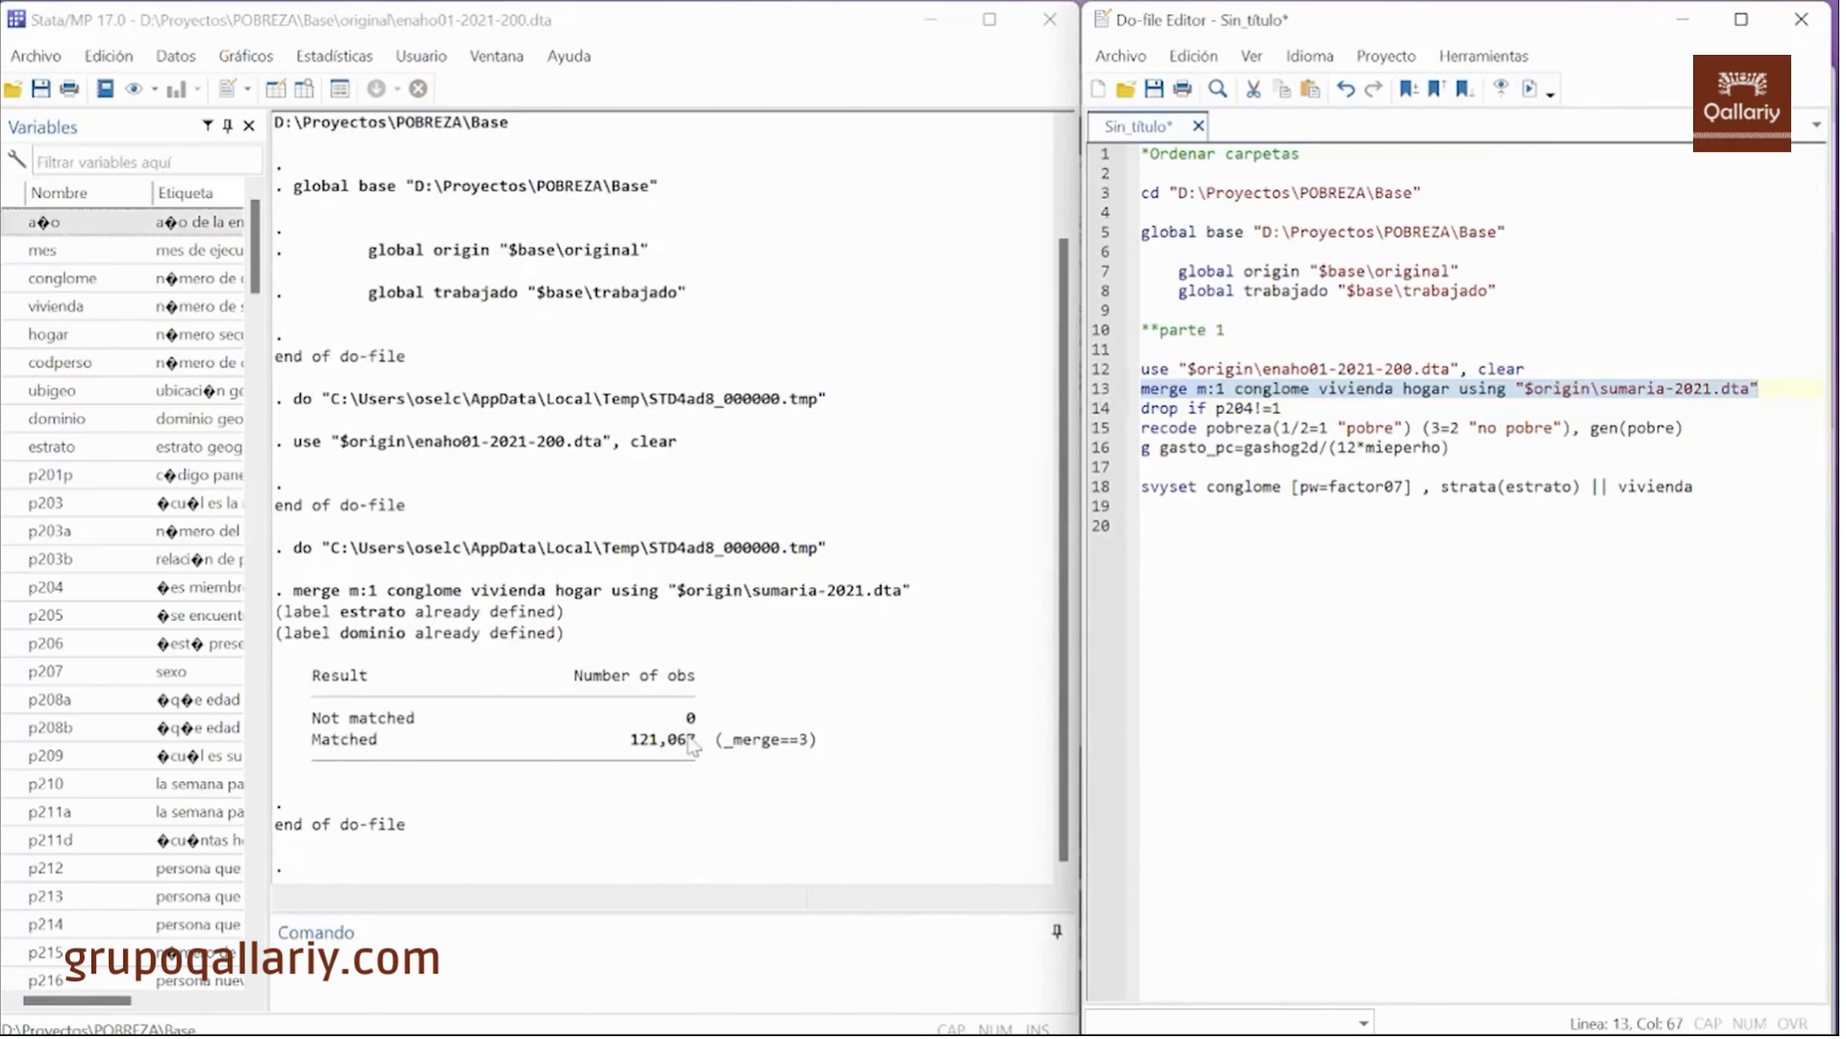
click(1097, 414)
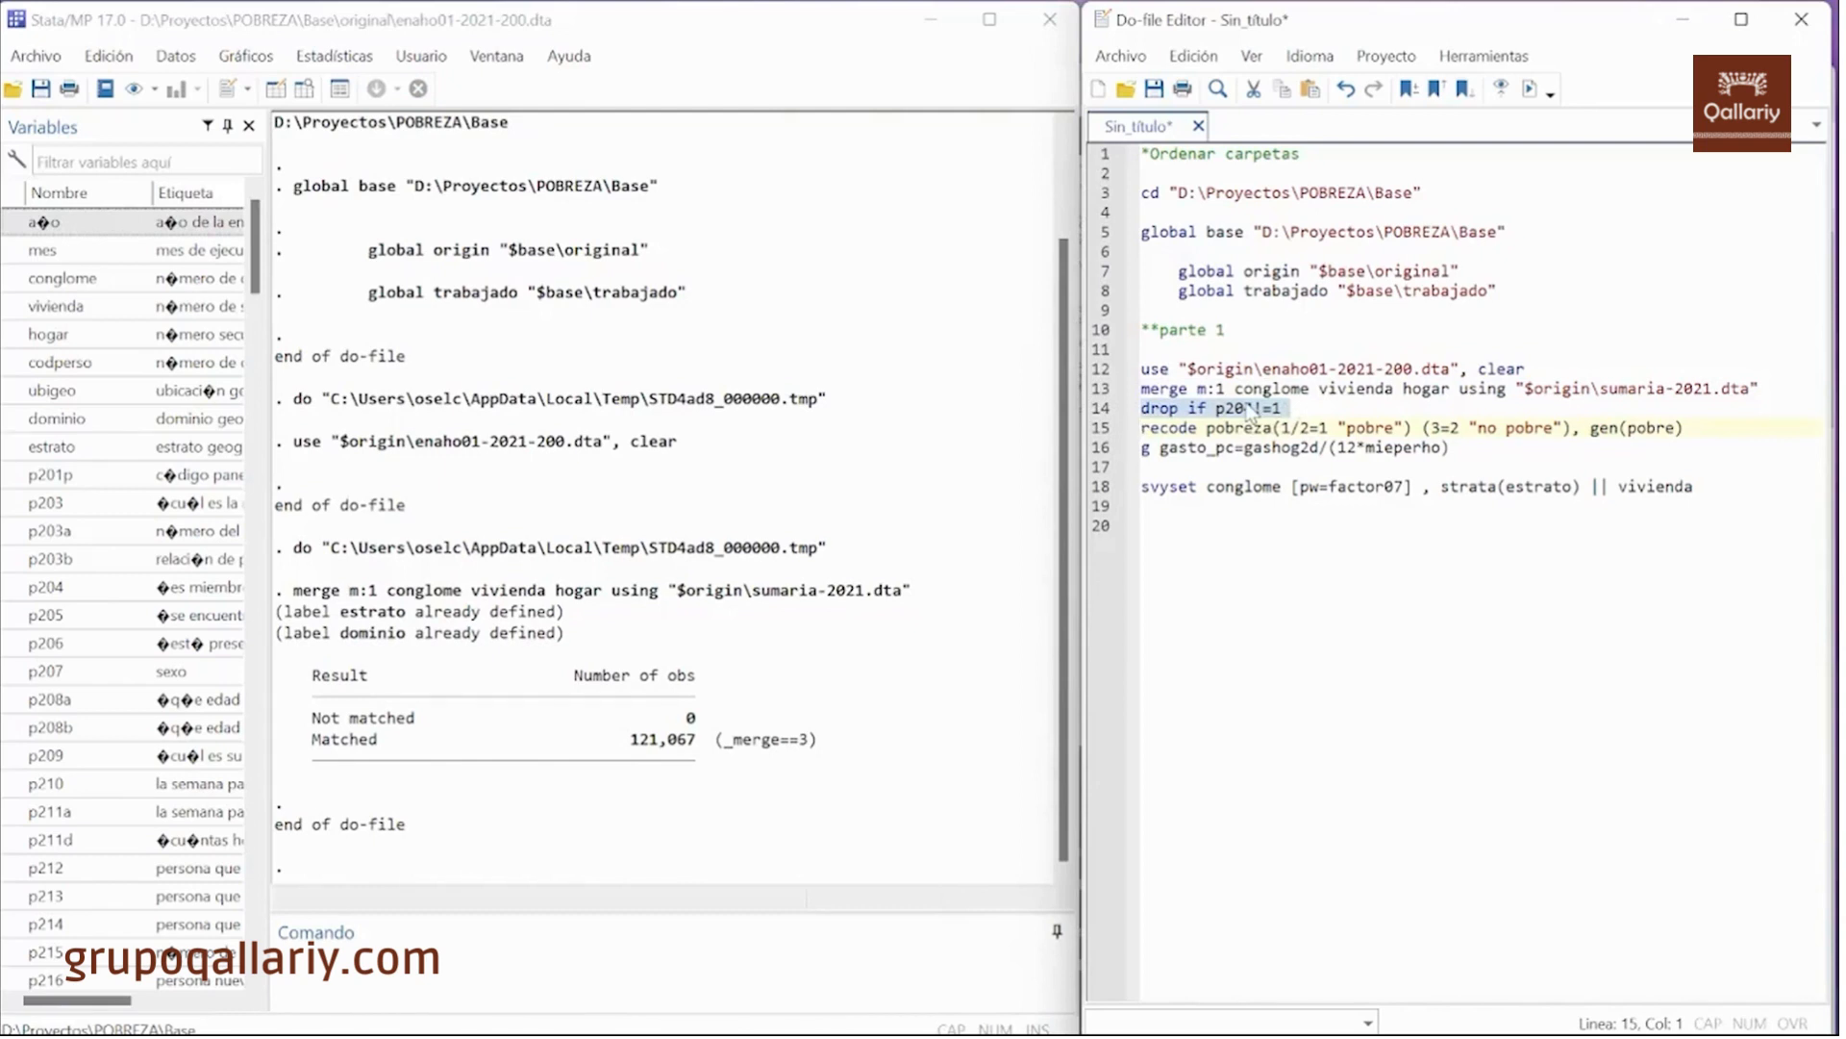
click(1533, 100)
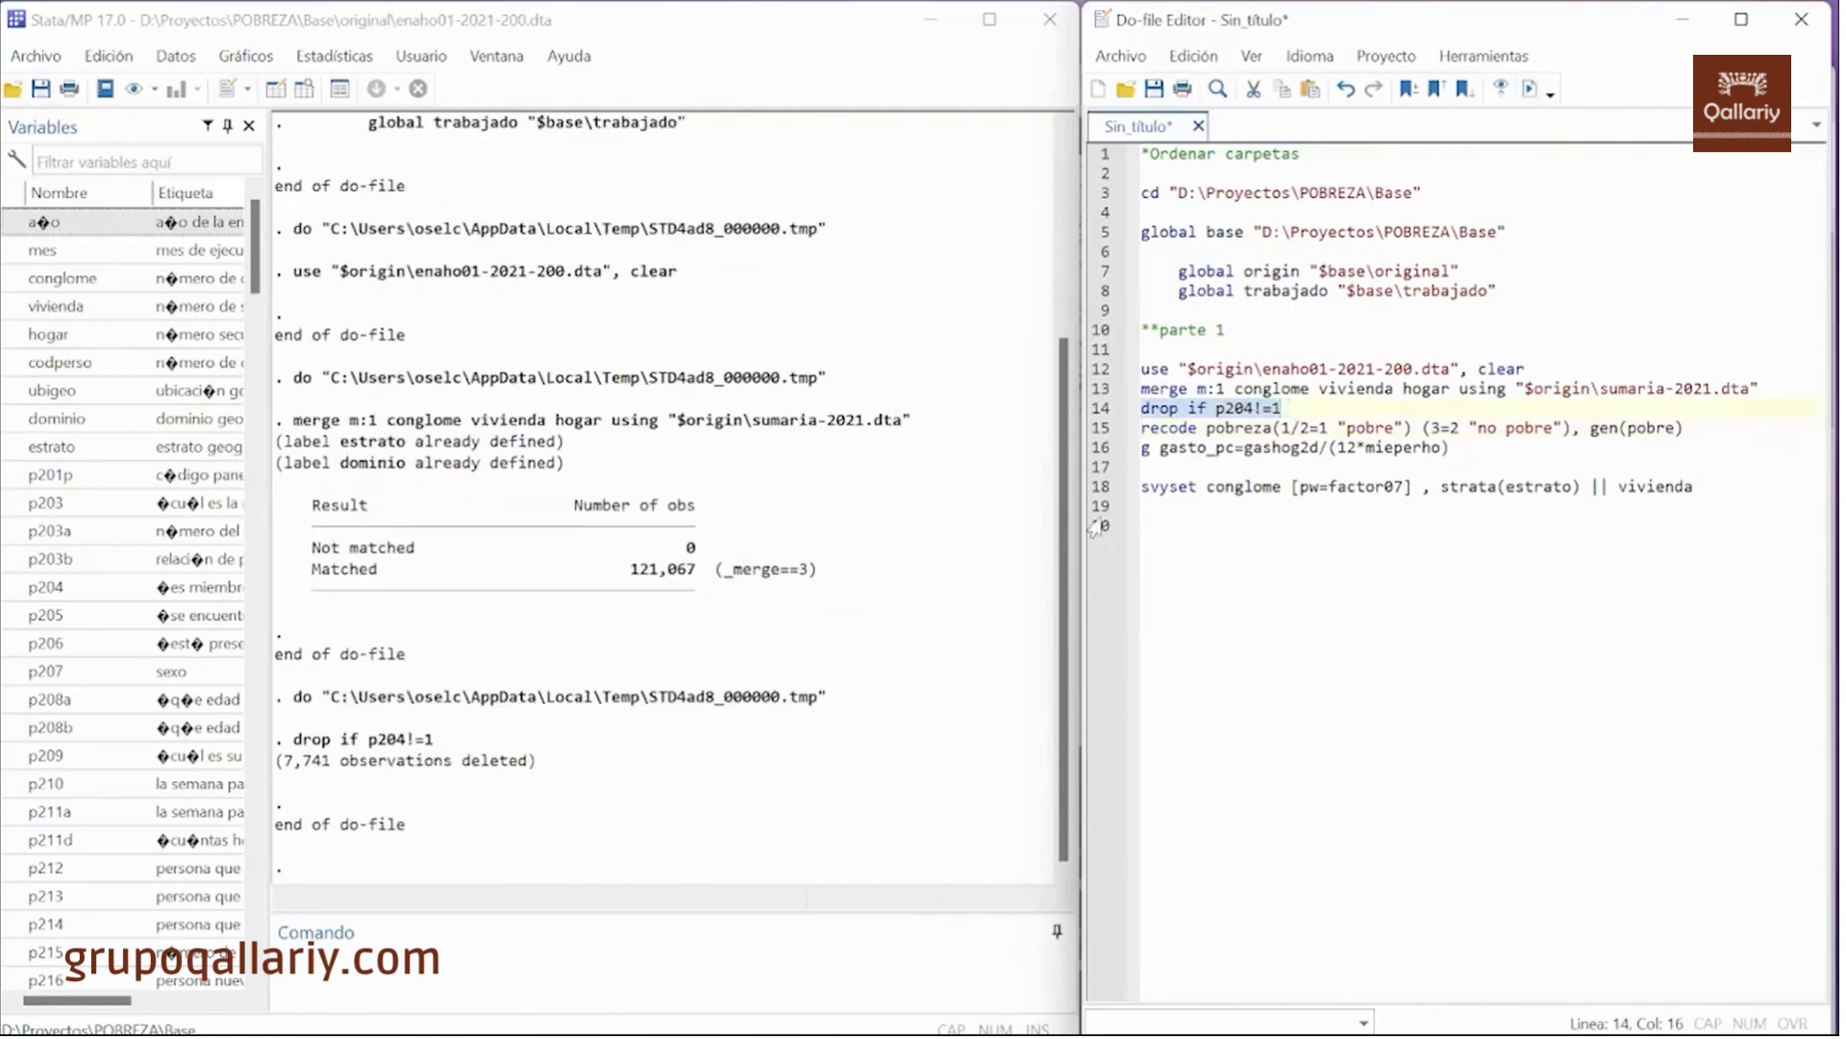
- Tabulate the variable pobreza with the command "tab pobreza"
click(1094, 435)
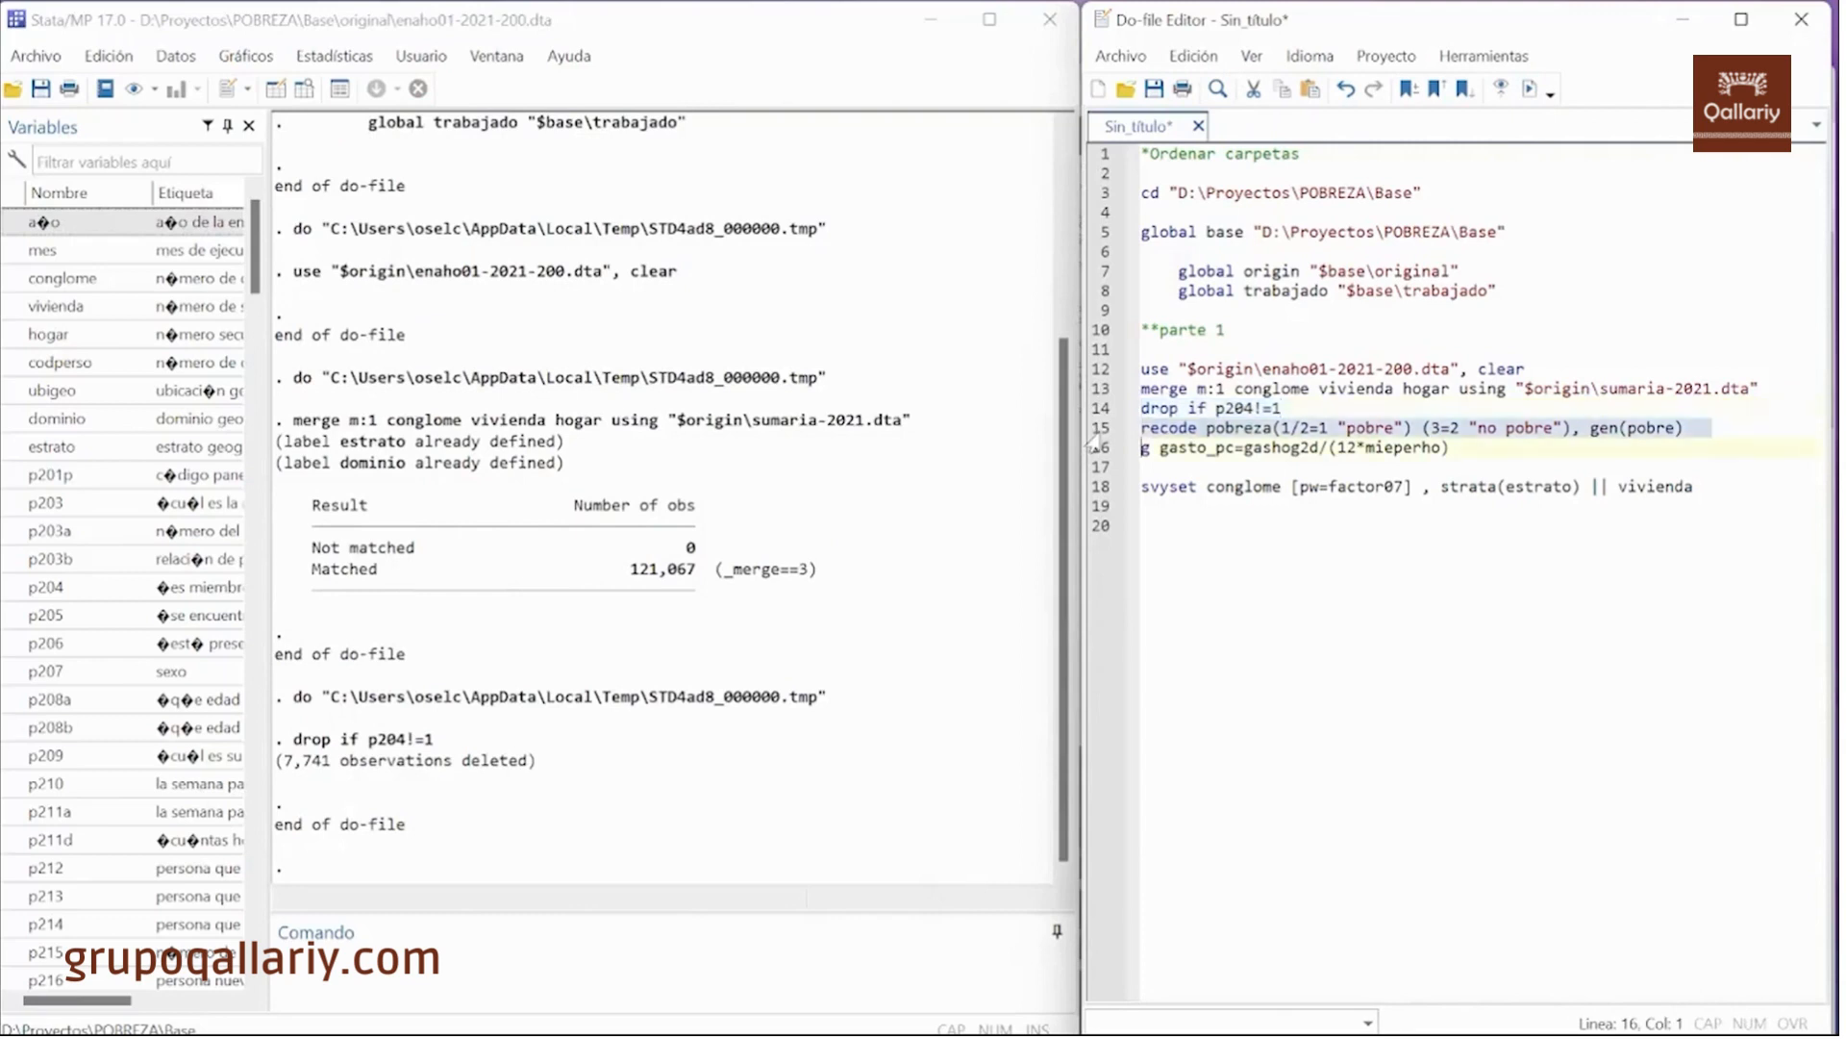
click(1211, 427)
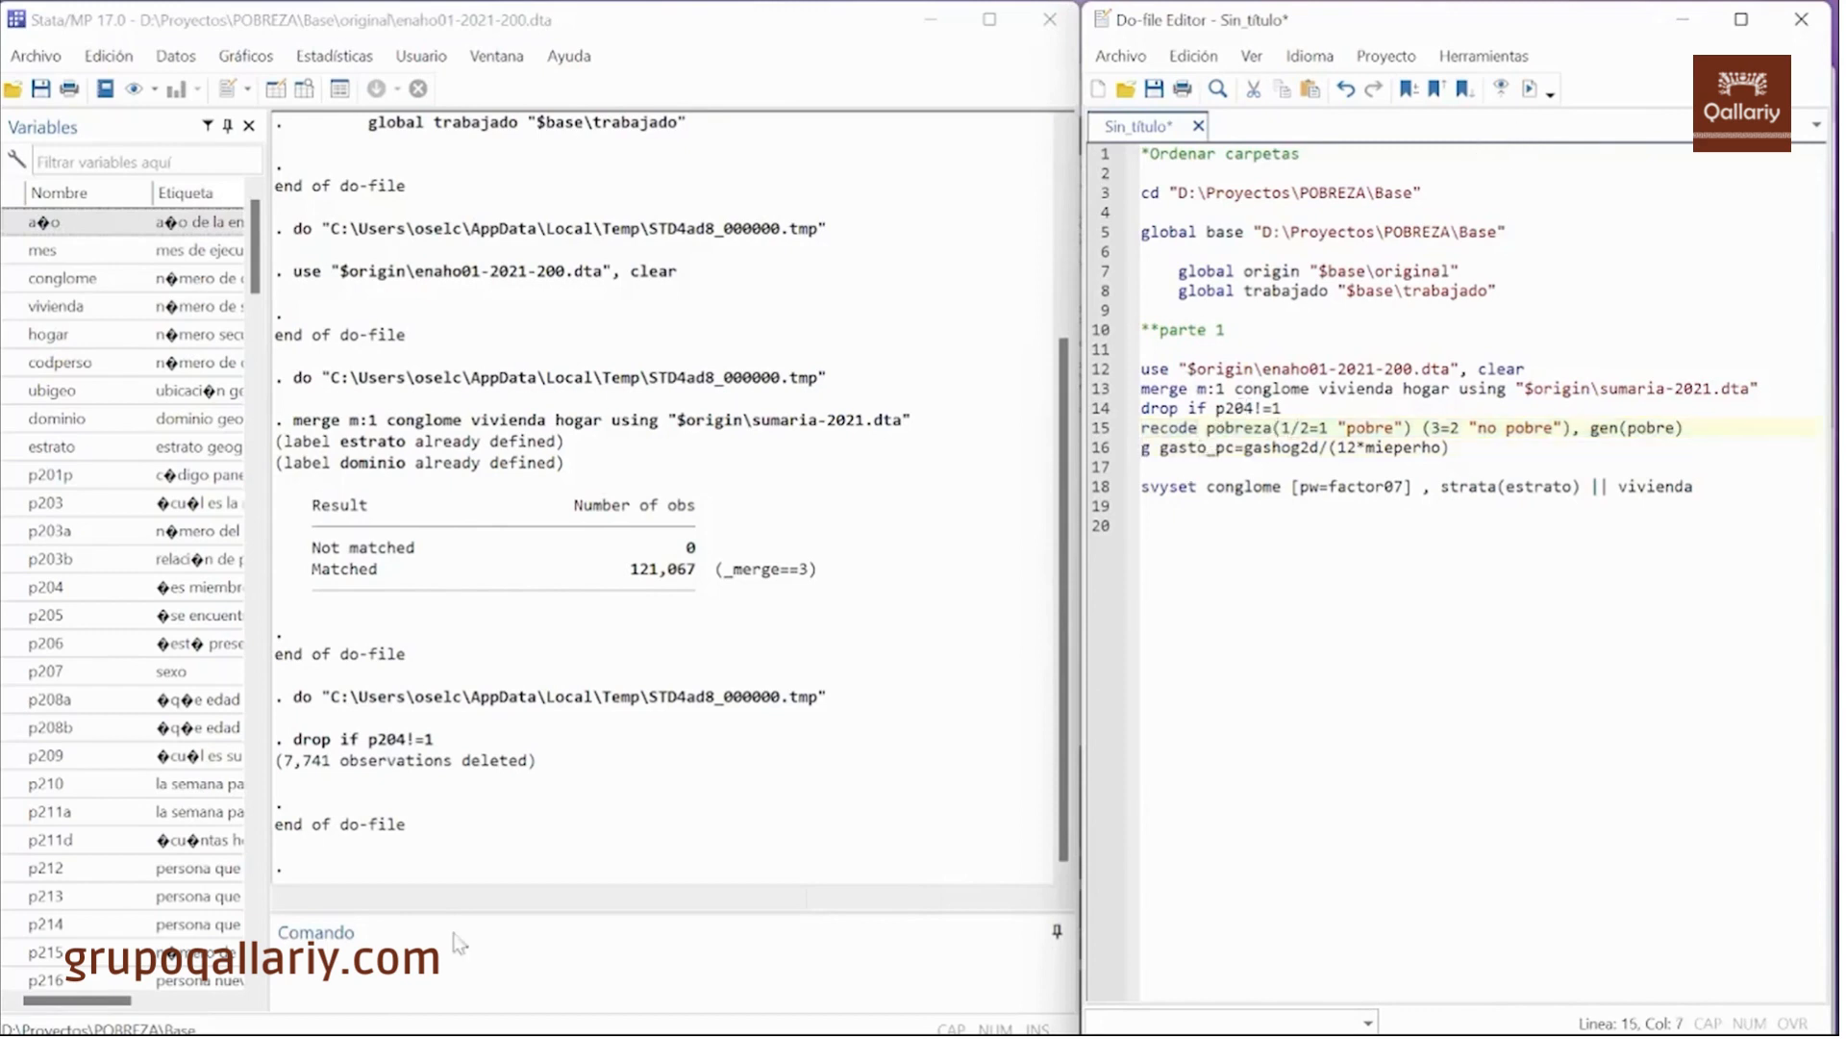
click(510, 928)
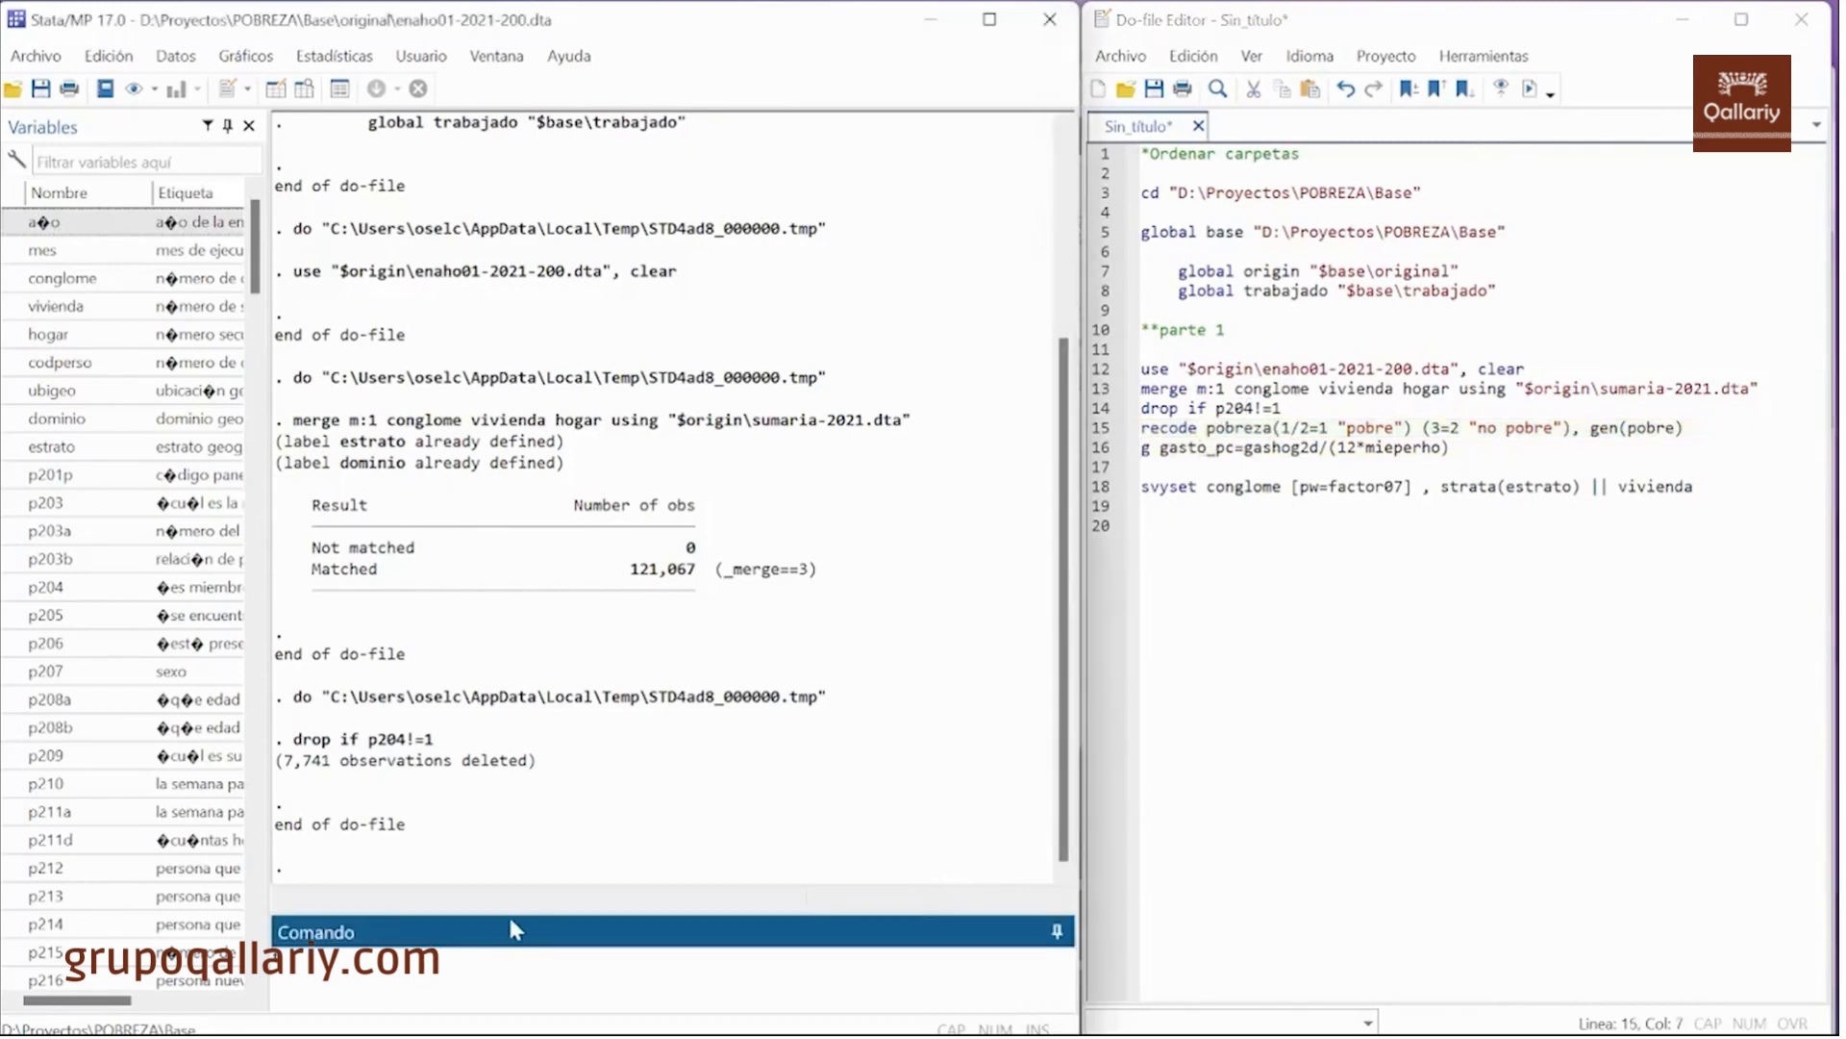
text(tab pobreza)
key(Return)
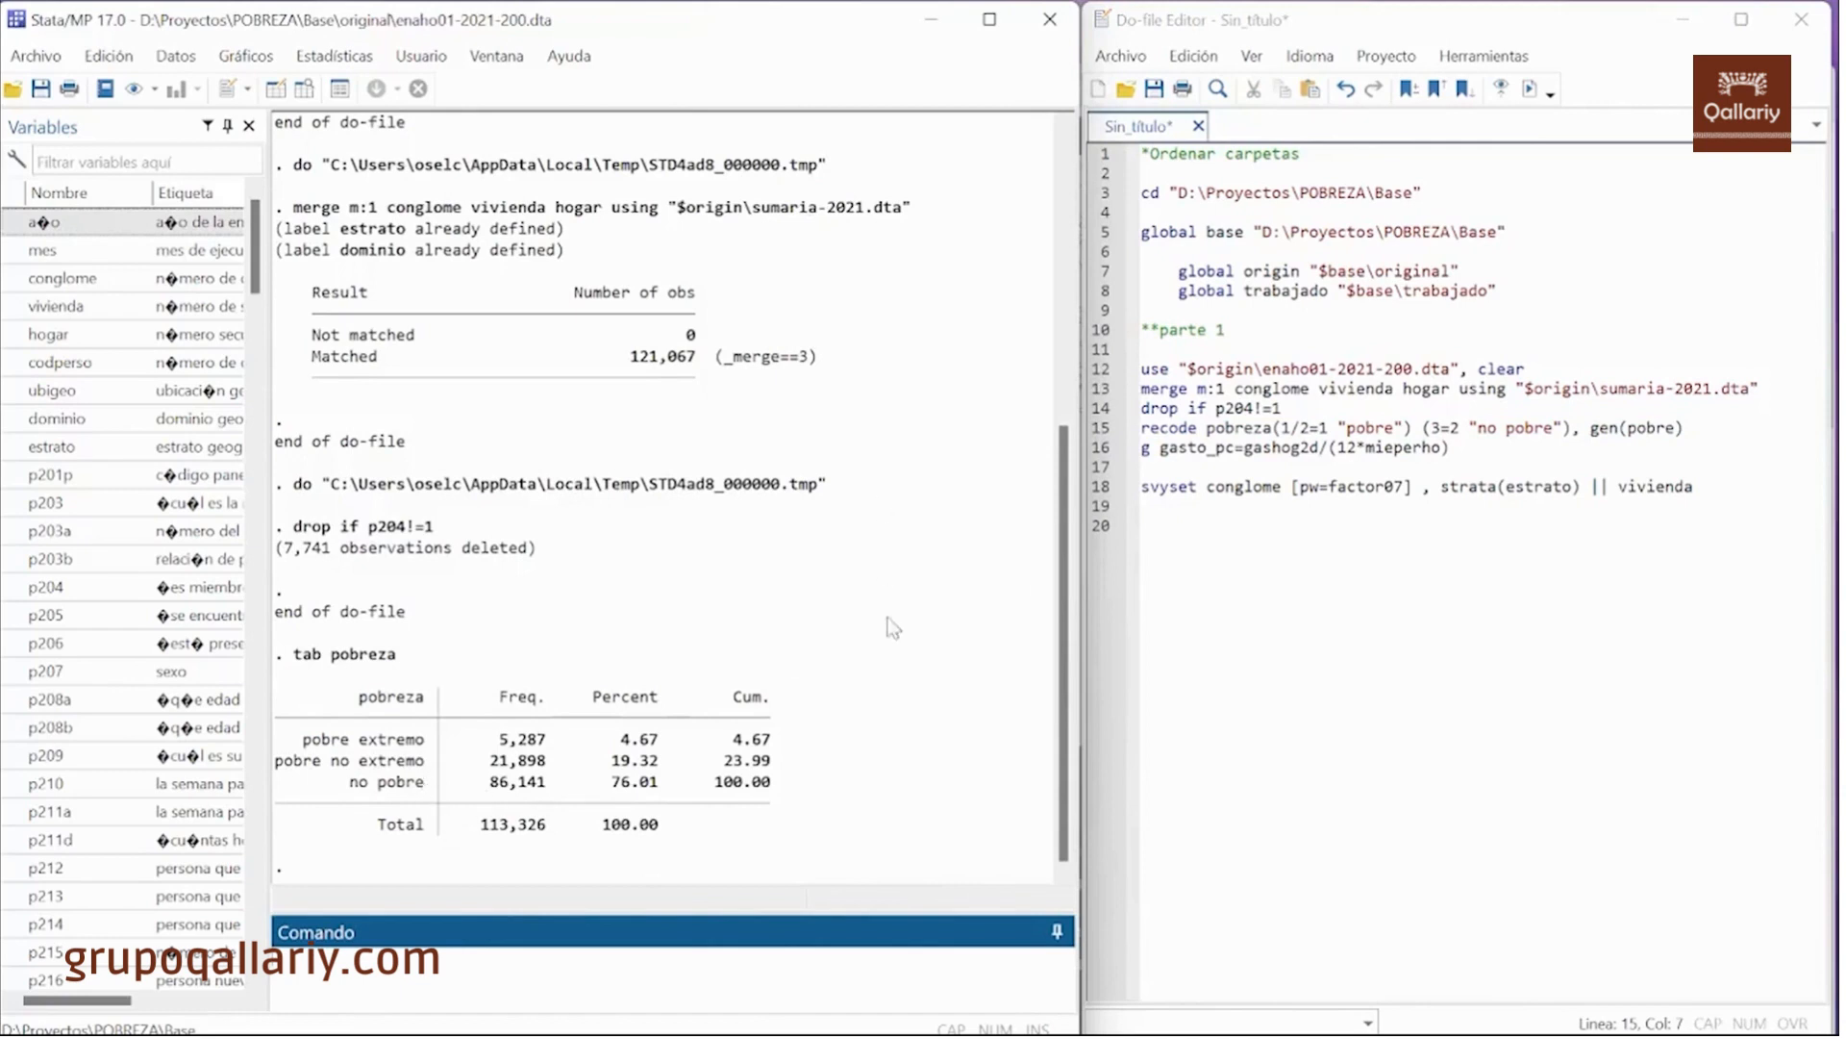
- Run the recode line that groups pobreza into 1 "pobre" and 2 "no pobre" in the new variable pobre
click(1096, 428)
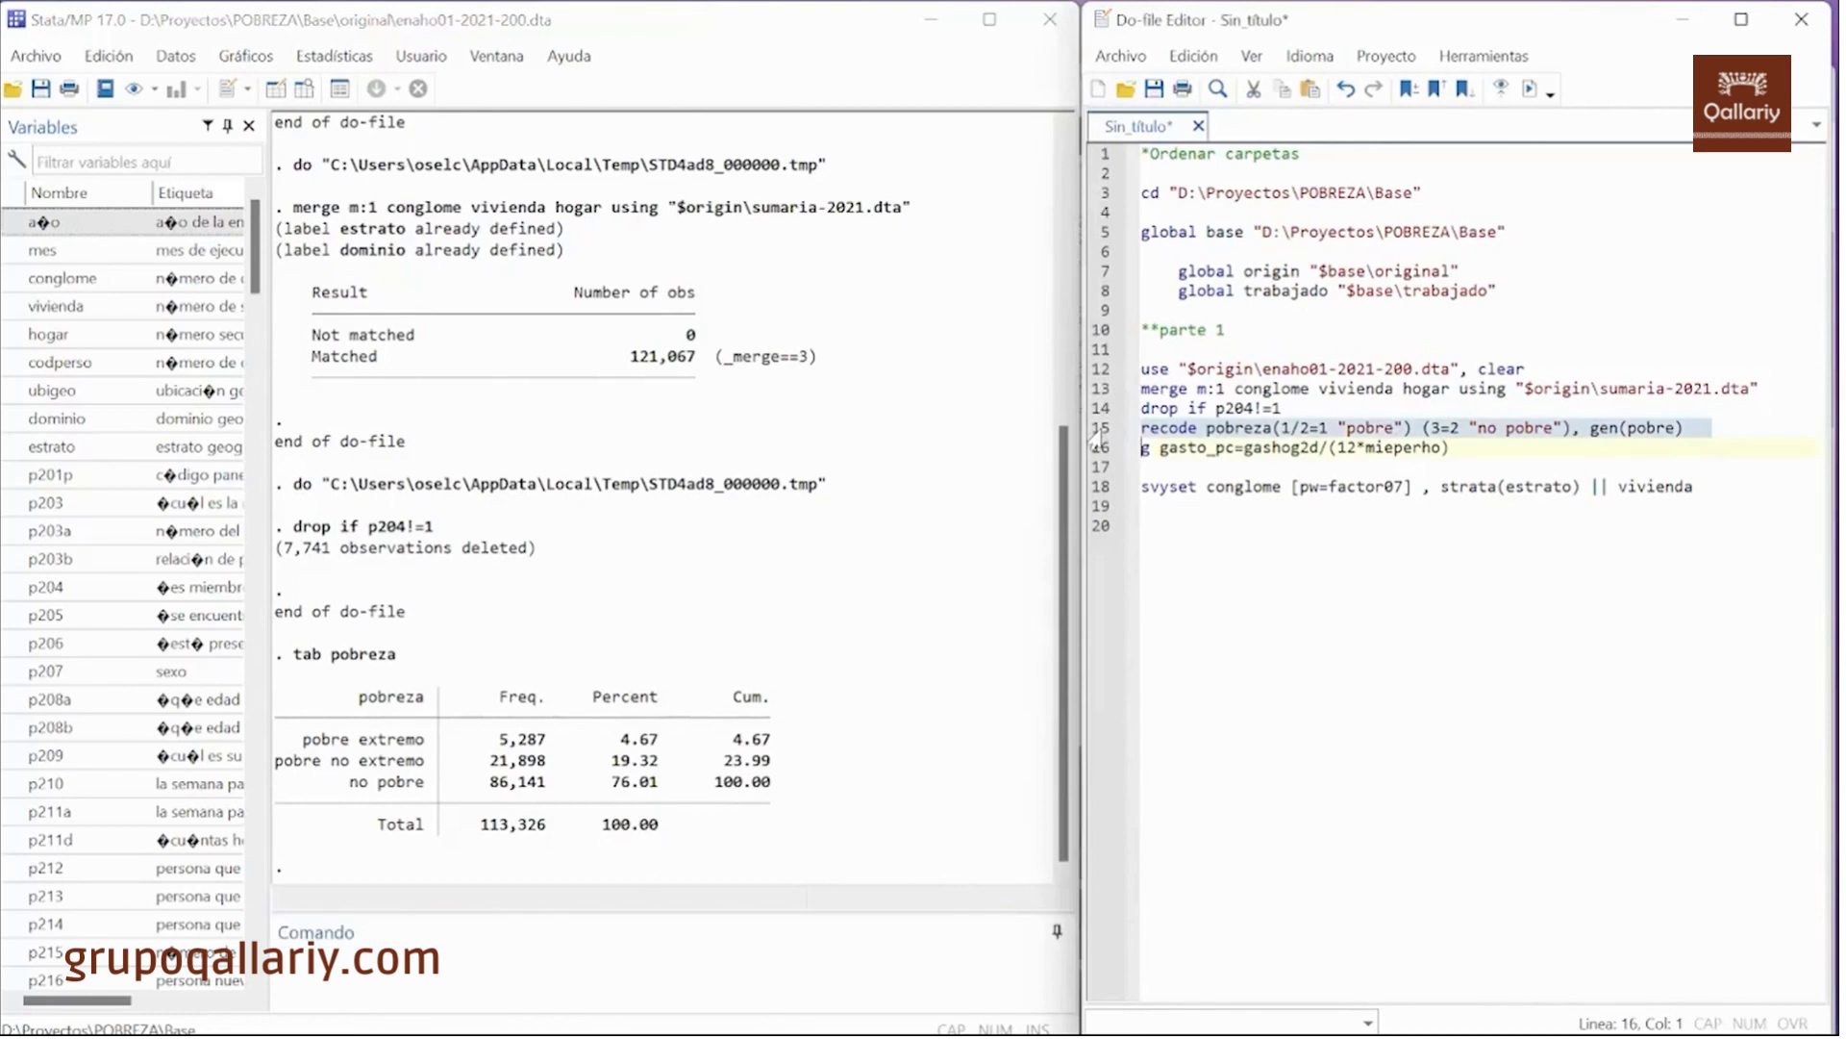
click(1531, 92)
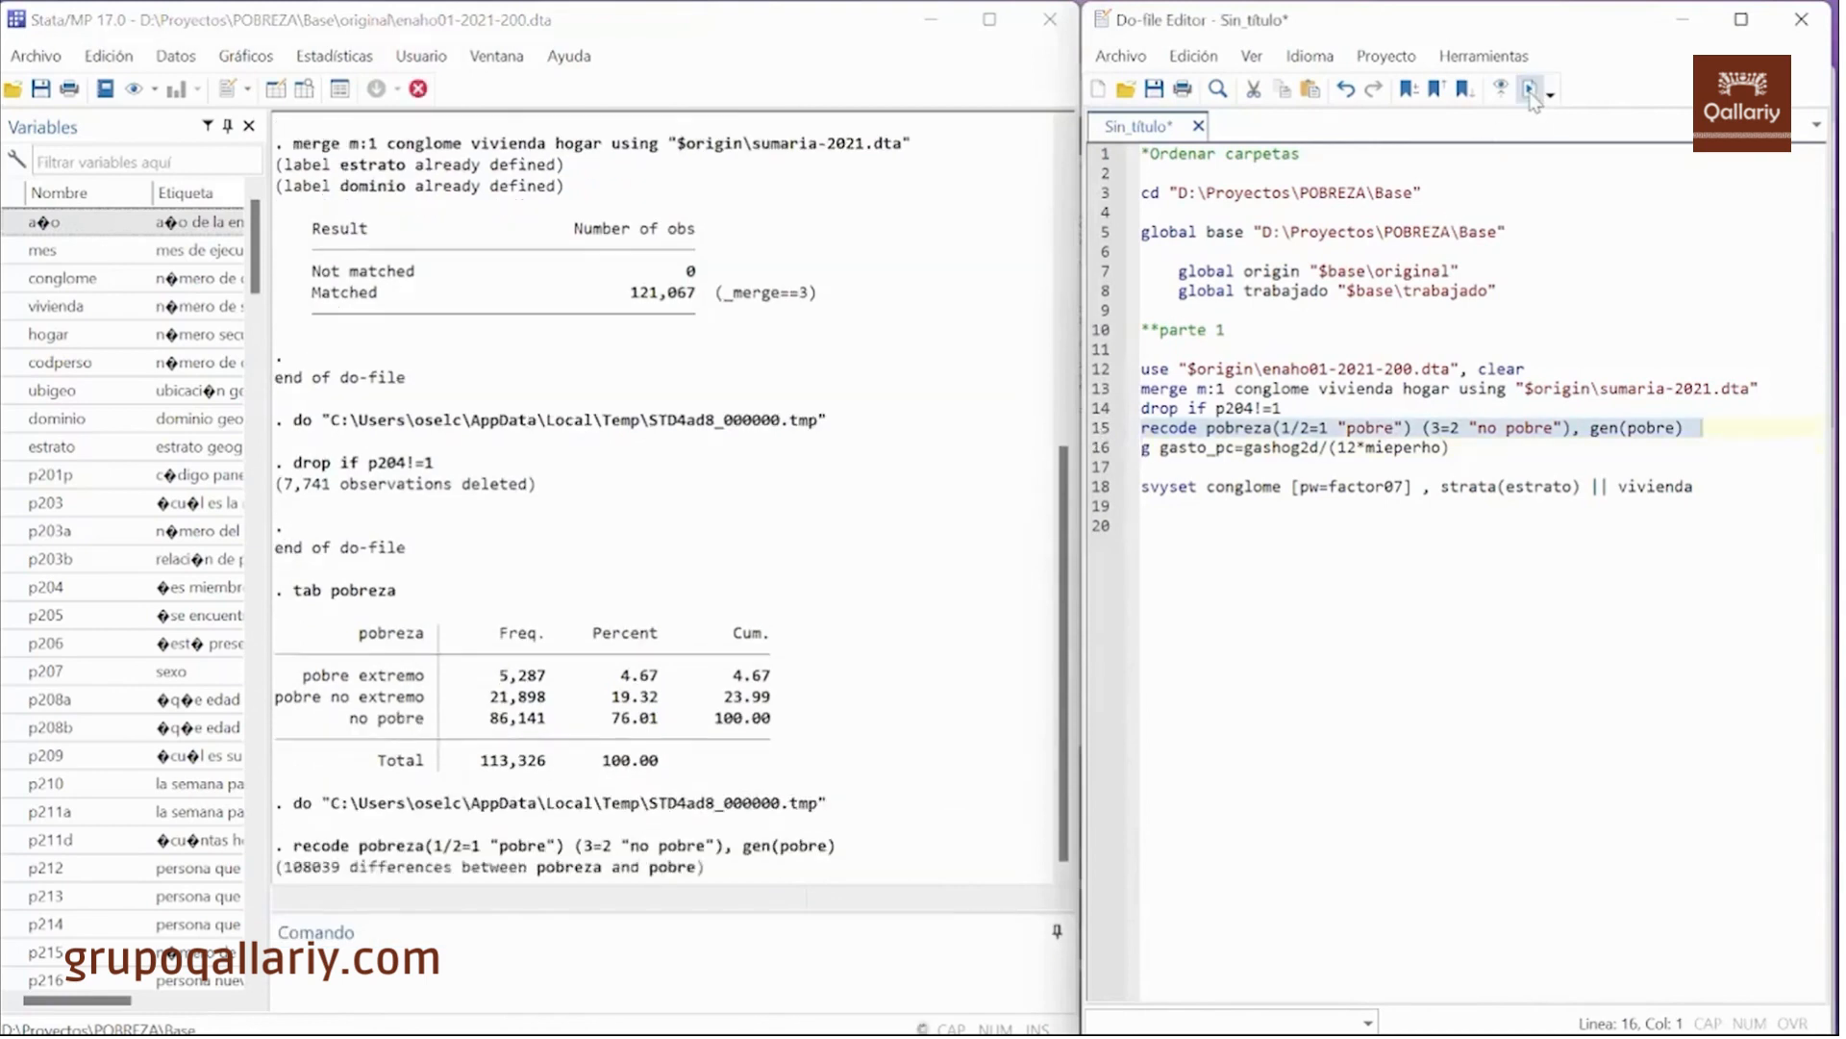
click(1197, 459)
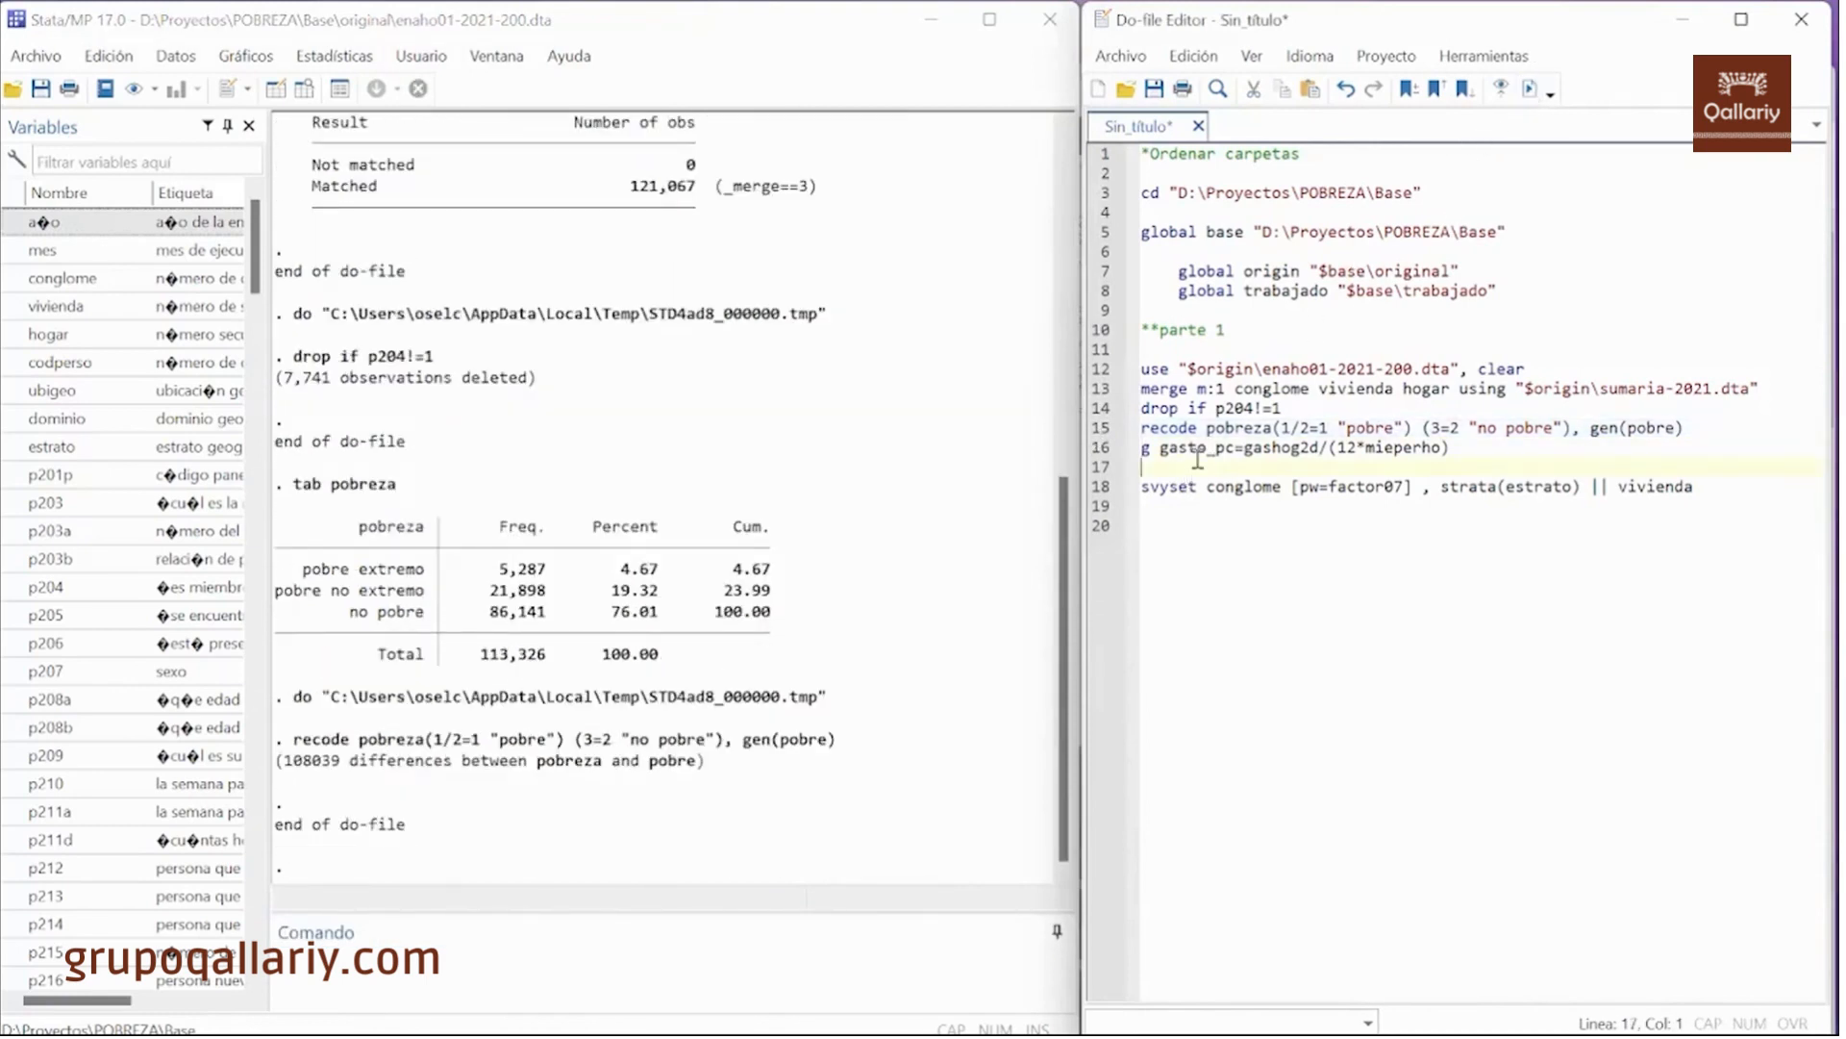
- Run the line that generates gasto_pc as gashog2d/(12*mieperho)
click(1088, 448)
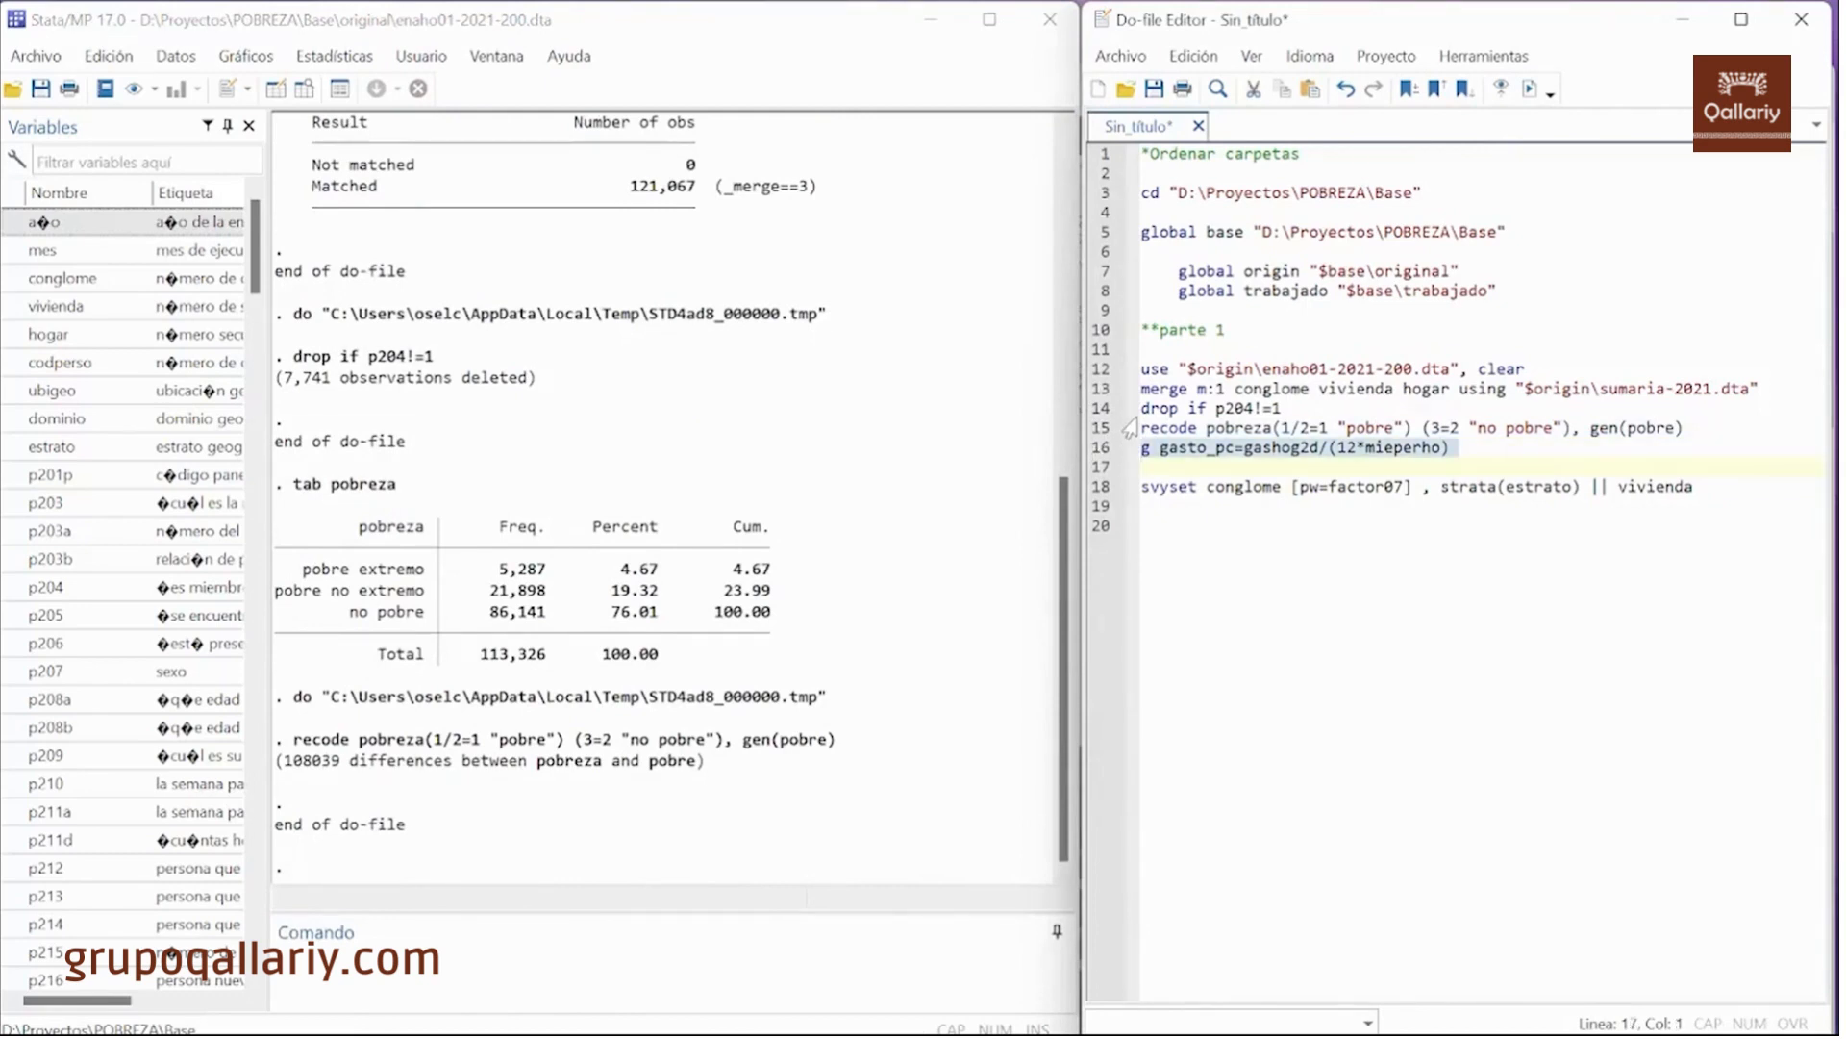
click(1327, 450)
key(Left)
key(Left)
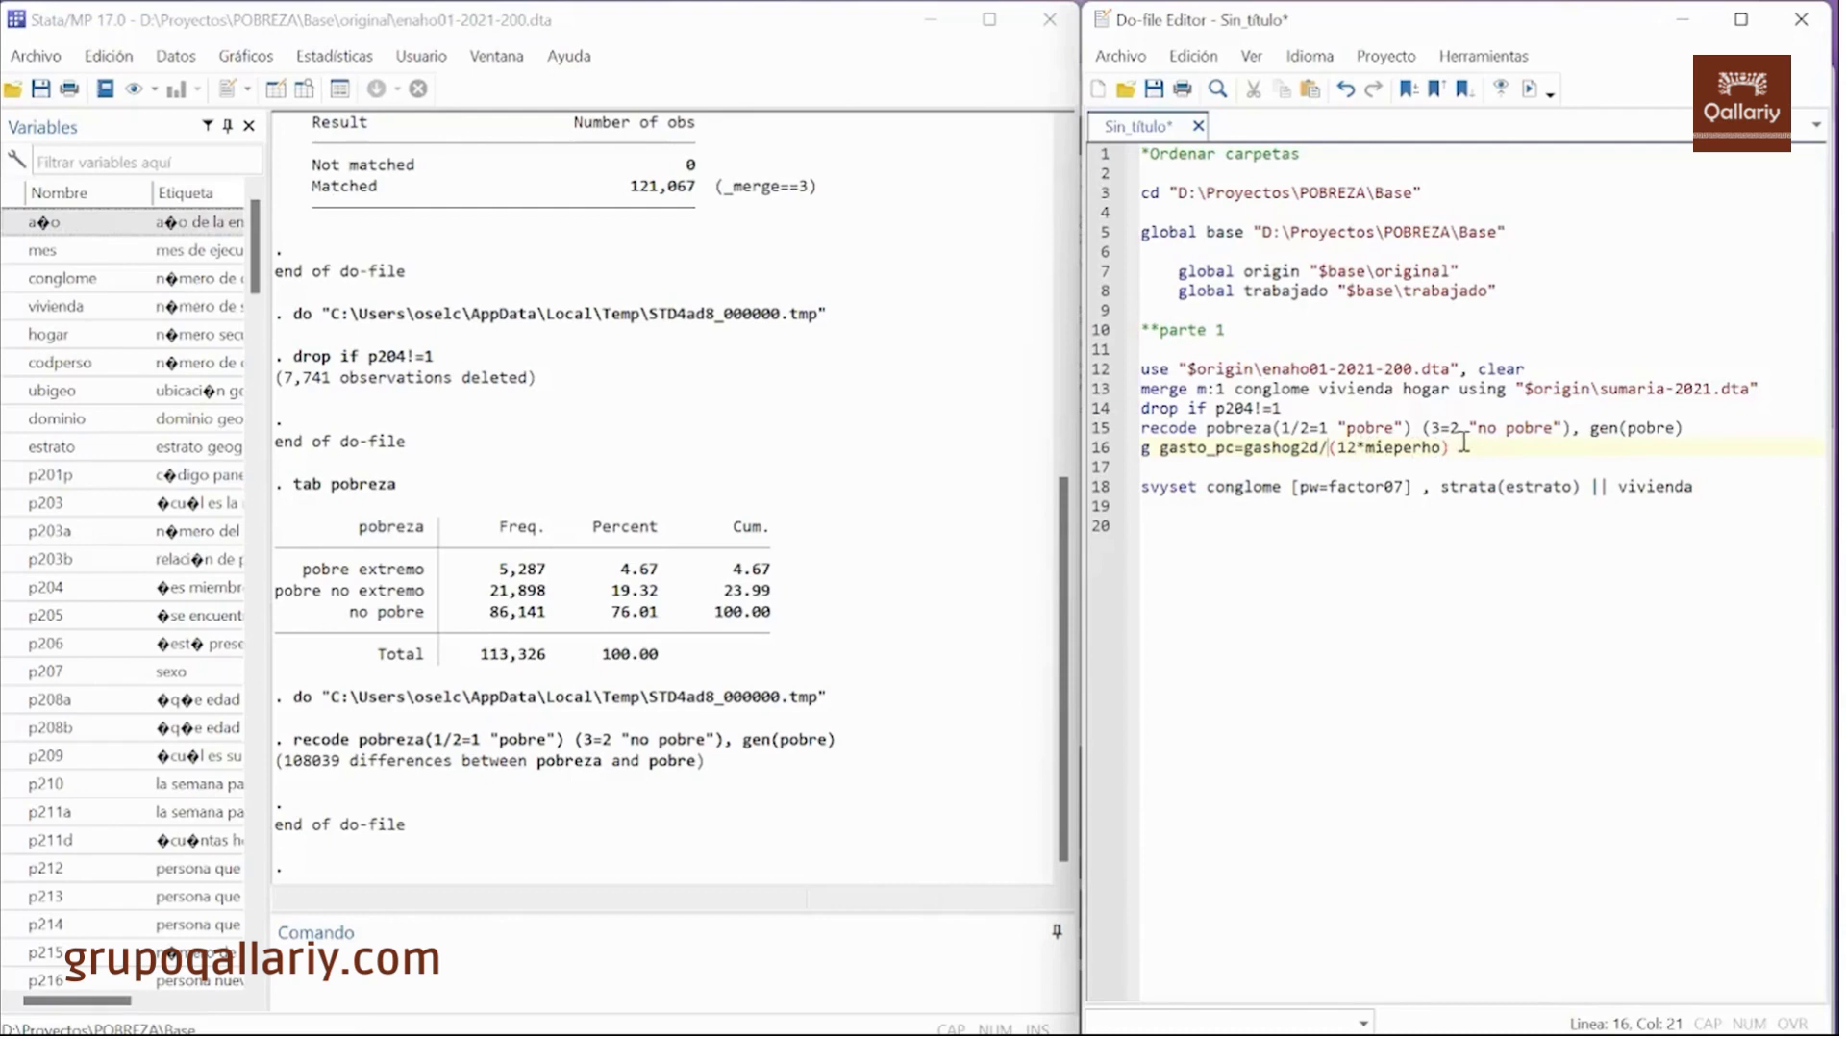
click(1098, 454)
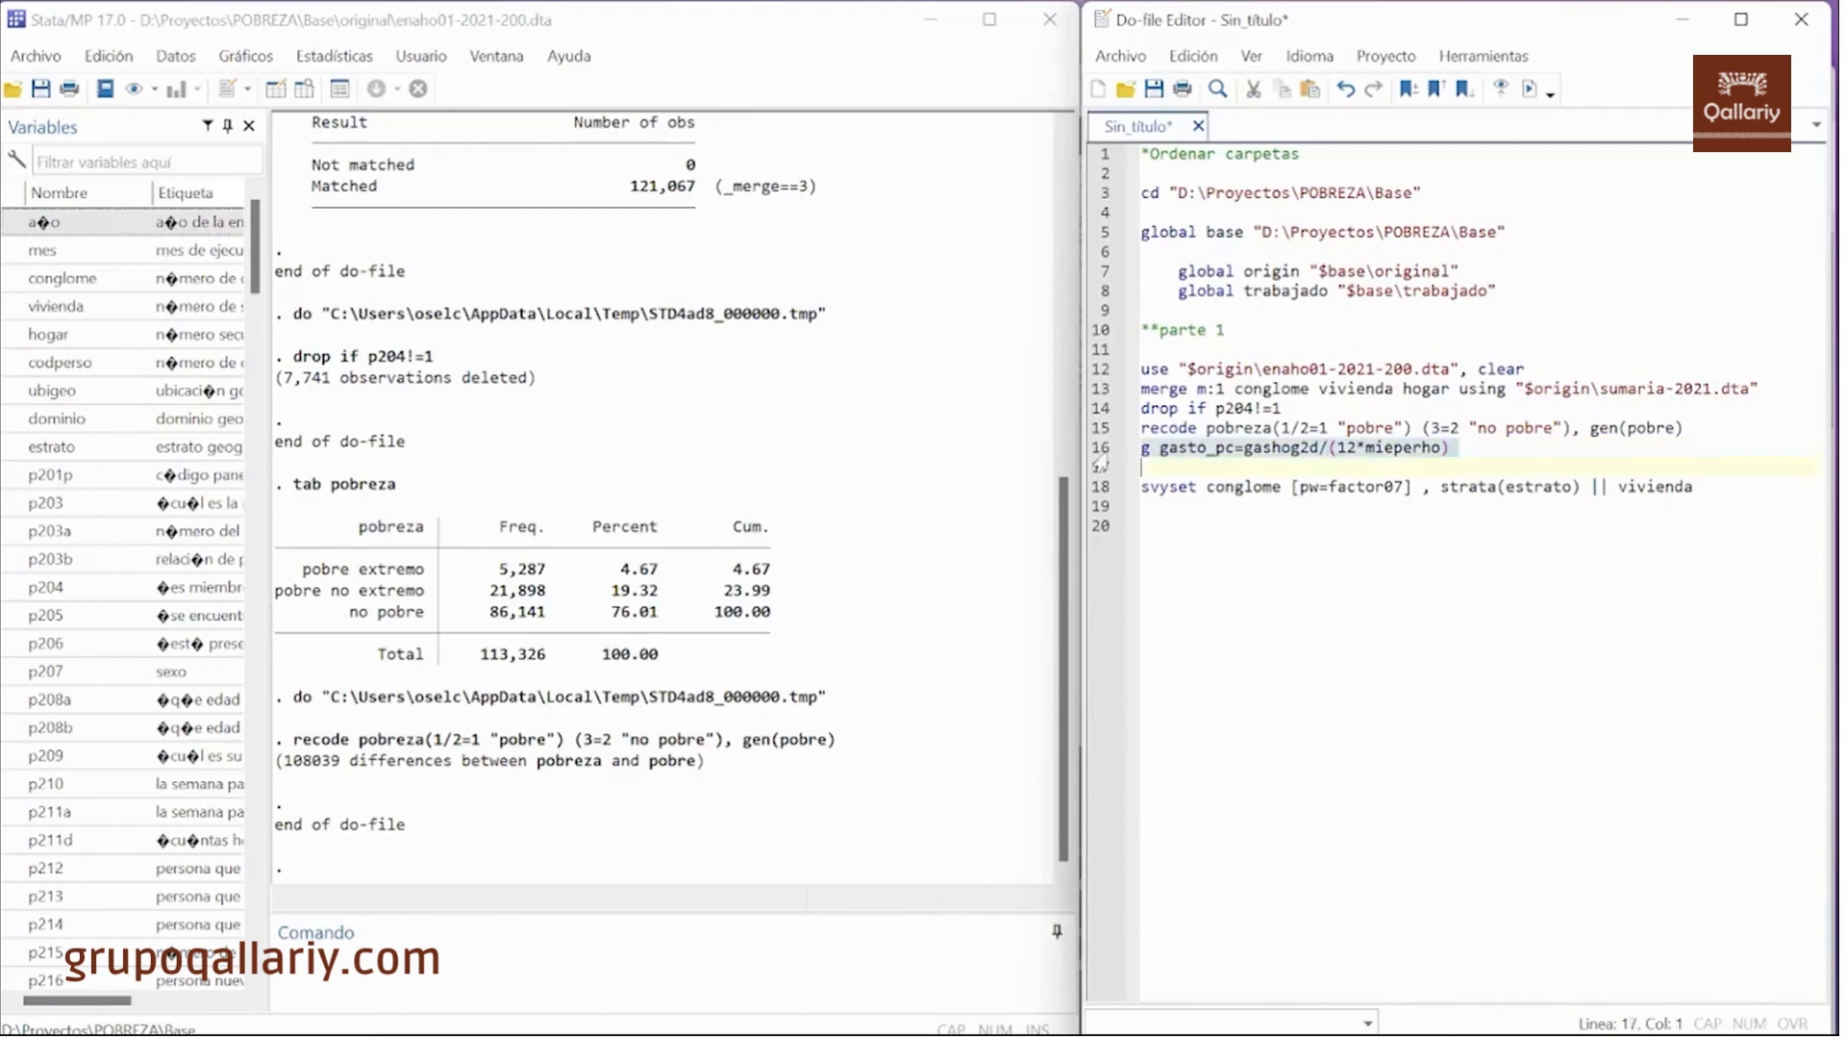
click(1529, 88)
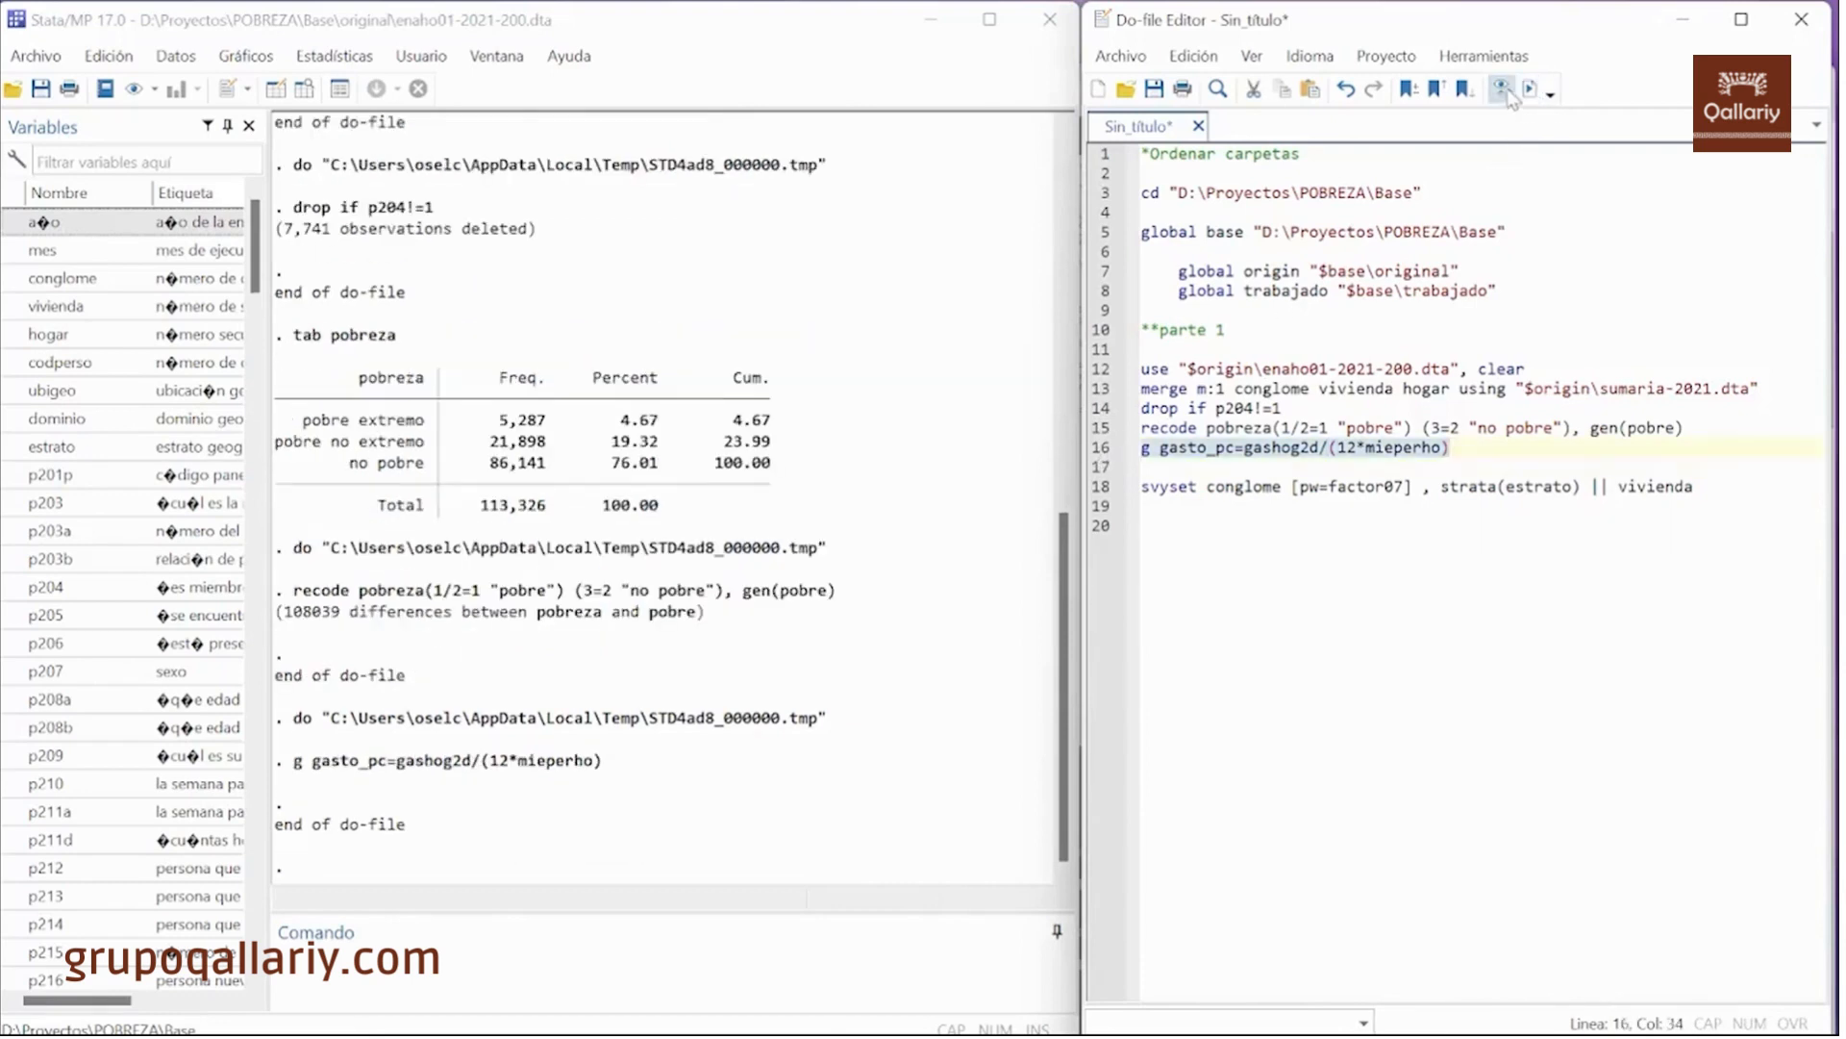
- Run the svyset line to declare the survey design with conglome, weight factor07, strata estrato and second stage vivienda
click(1155, 520)
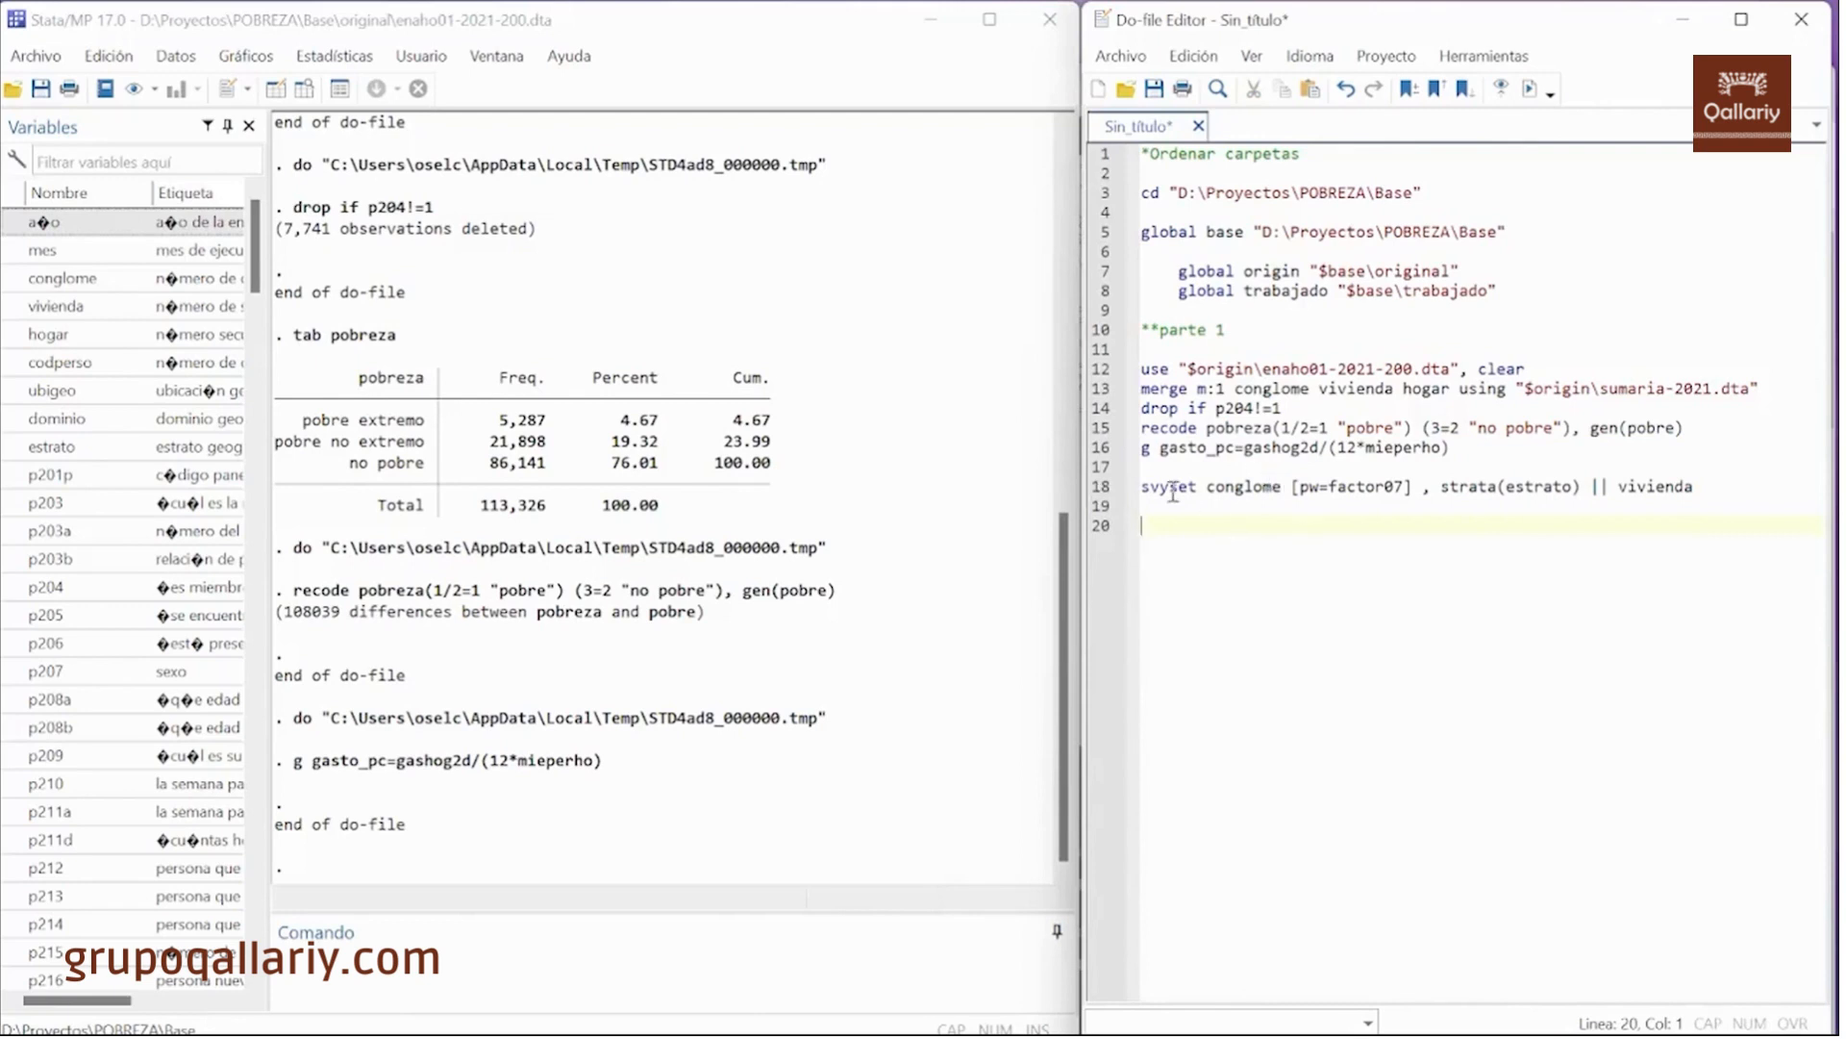
click(1113, 495)
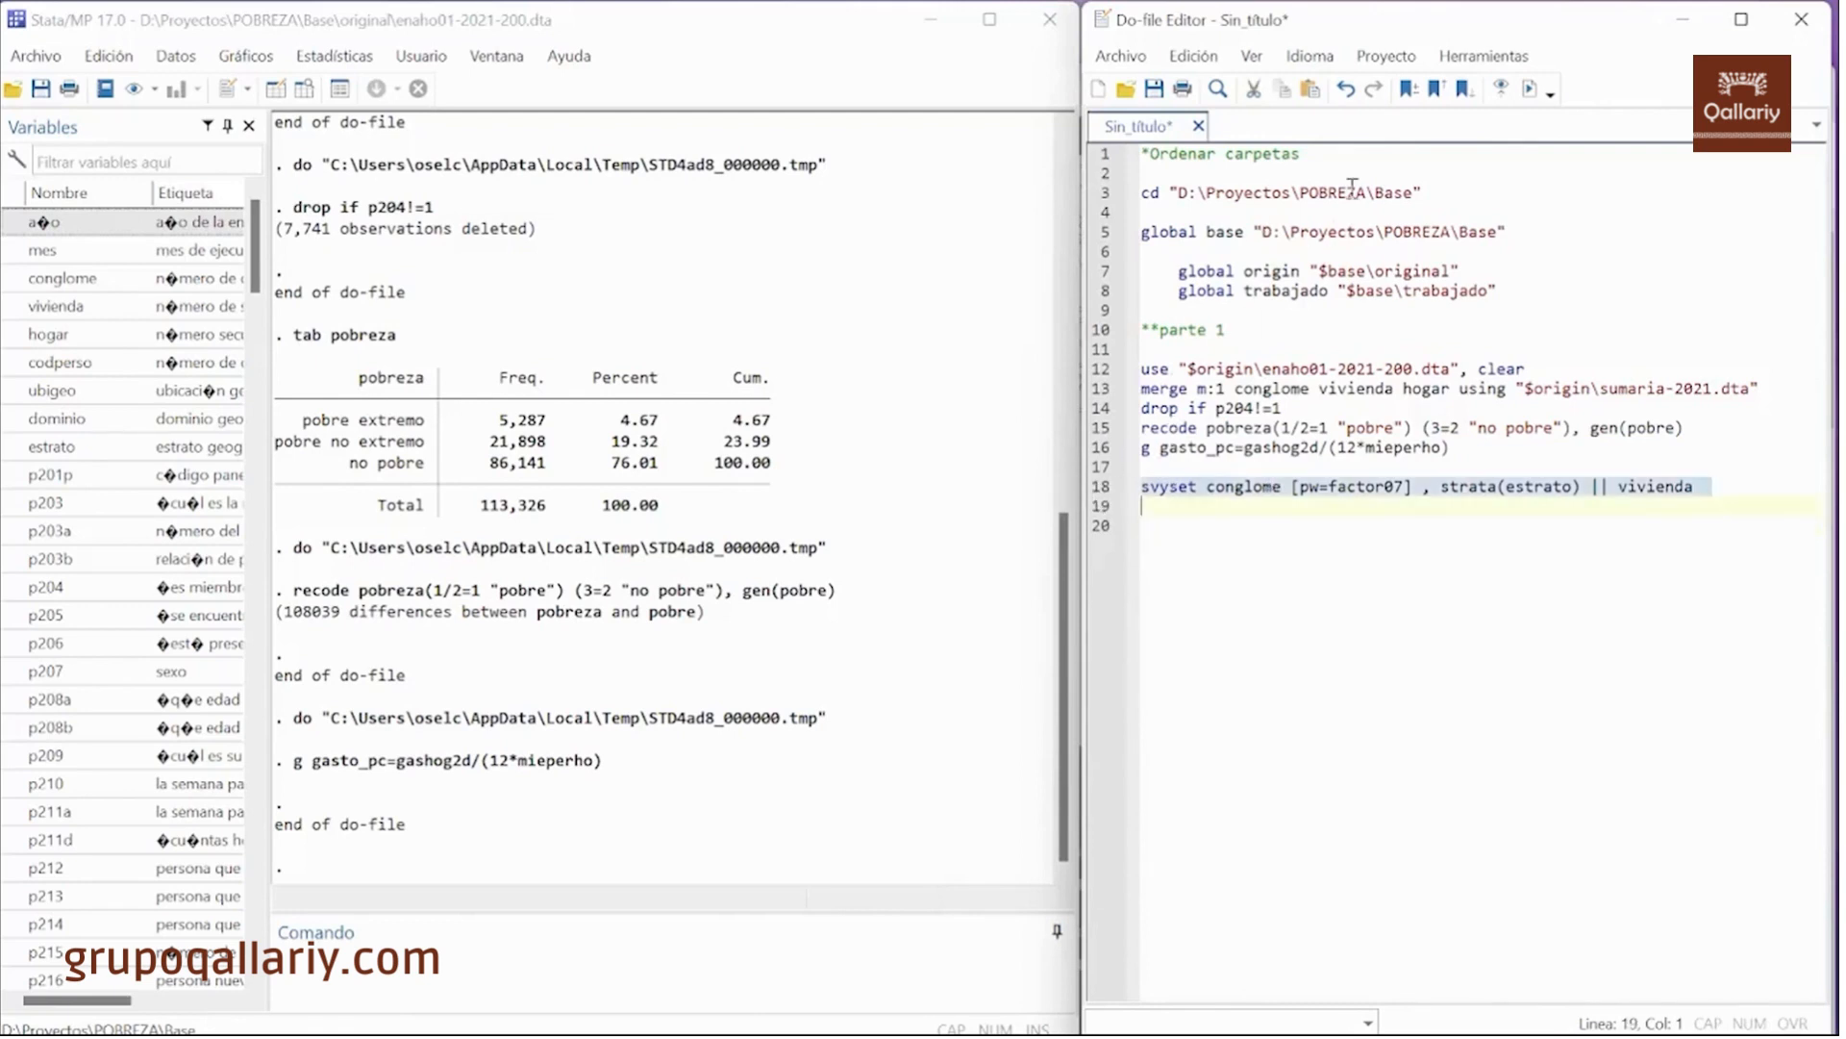
click(1531, 90)
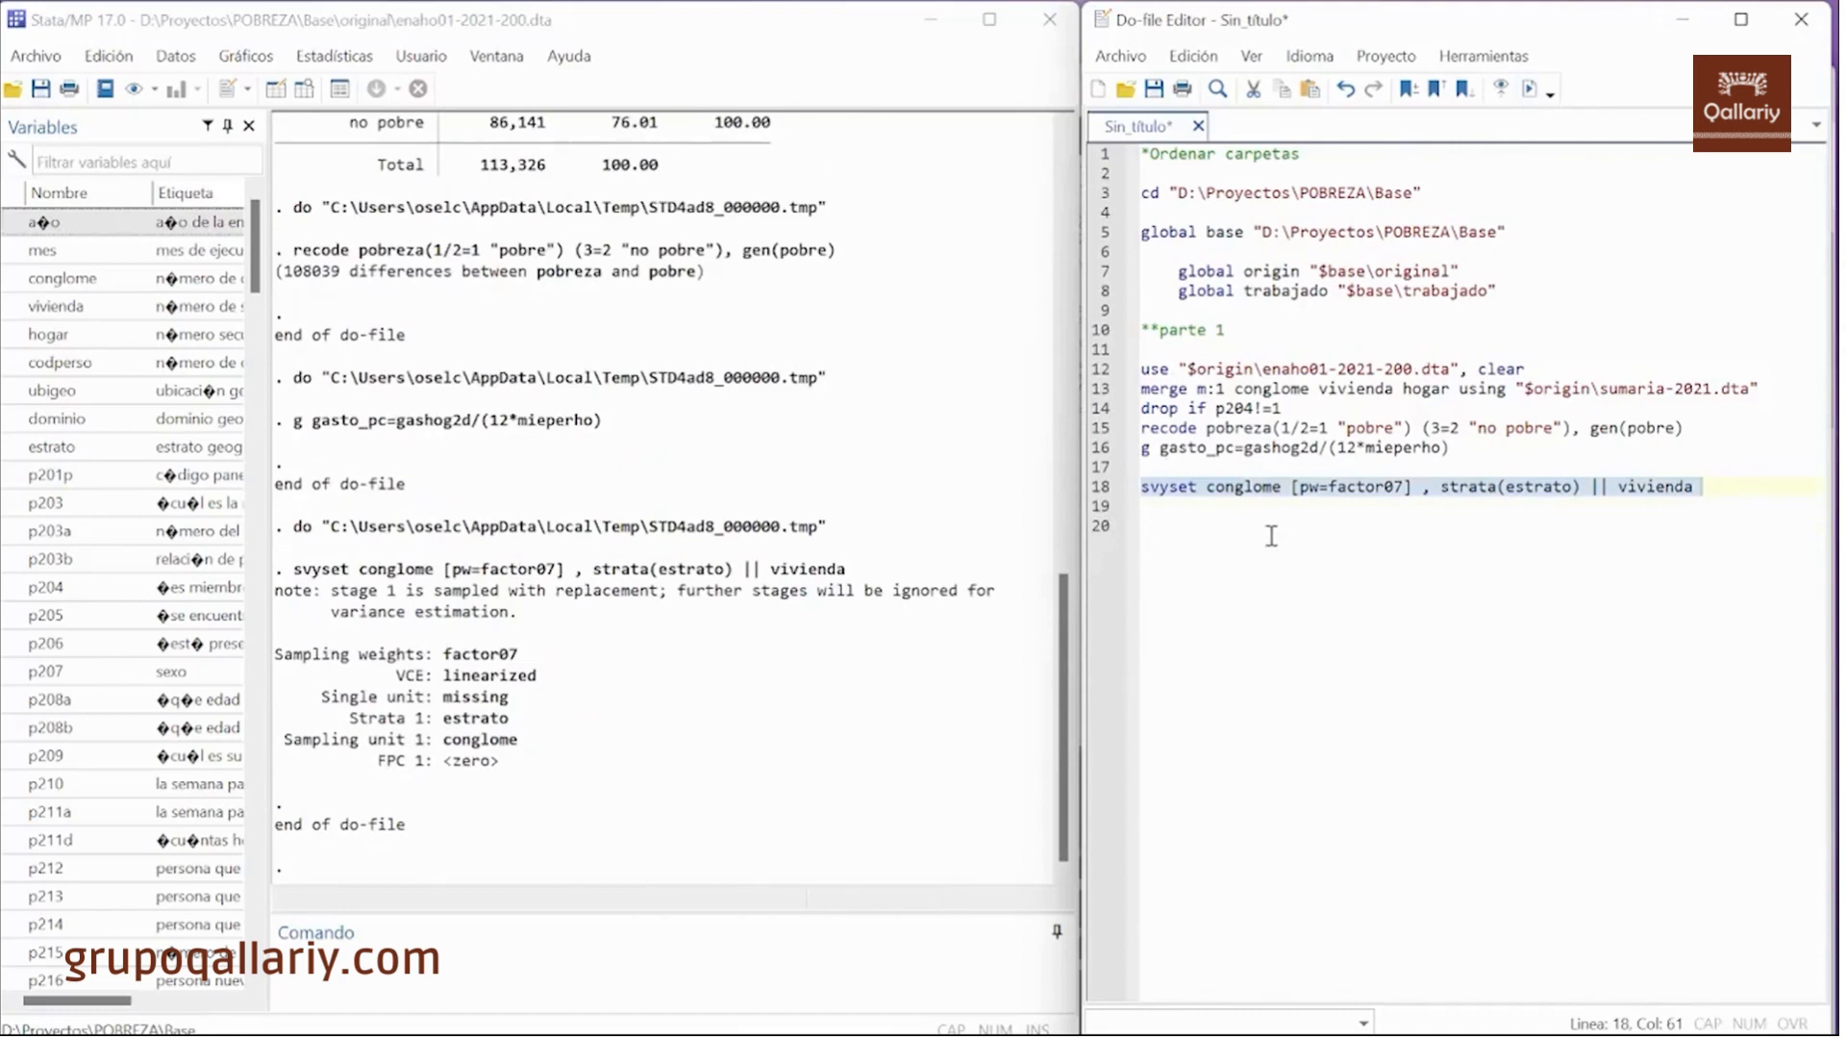
- Add the command "findit sepov" on line 20 of the do-file, below the svyset line
click(1170, 525)
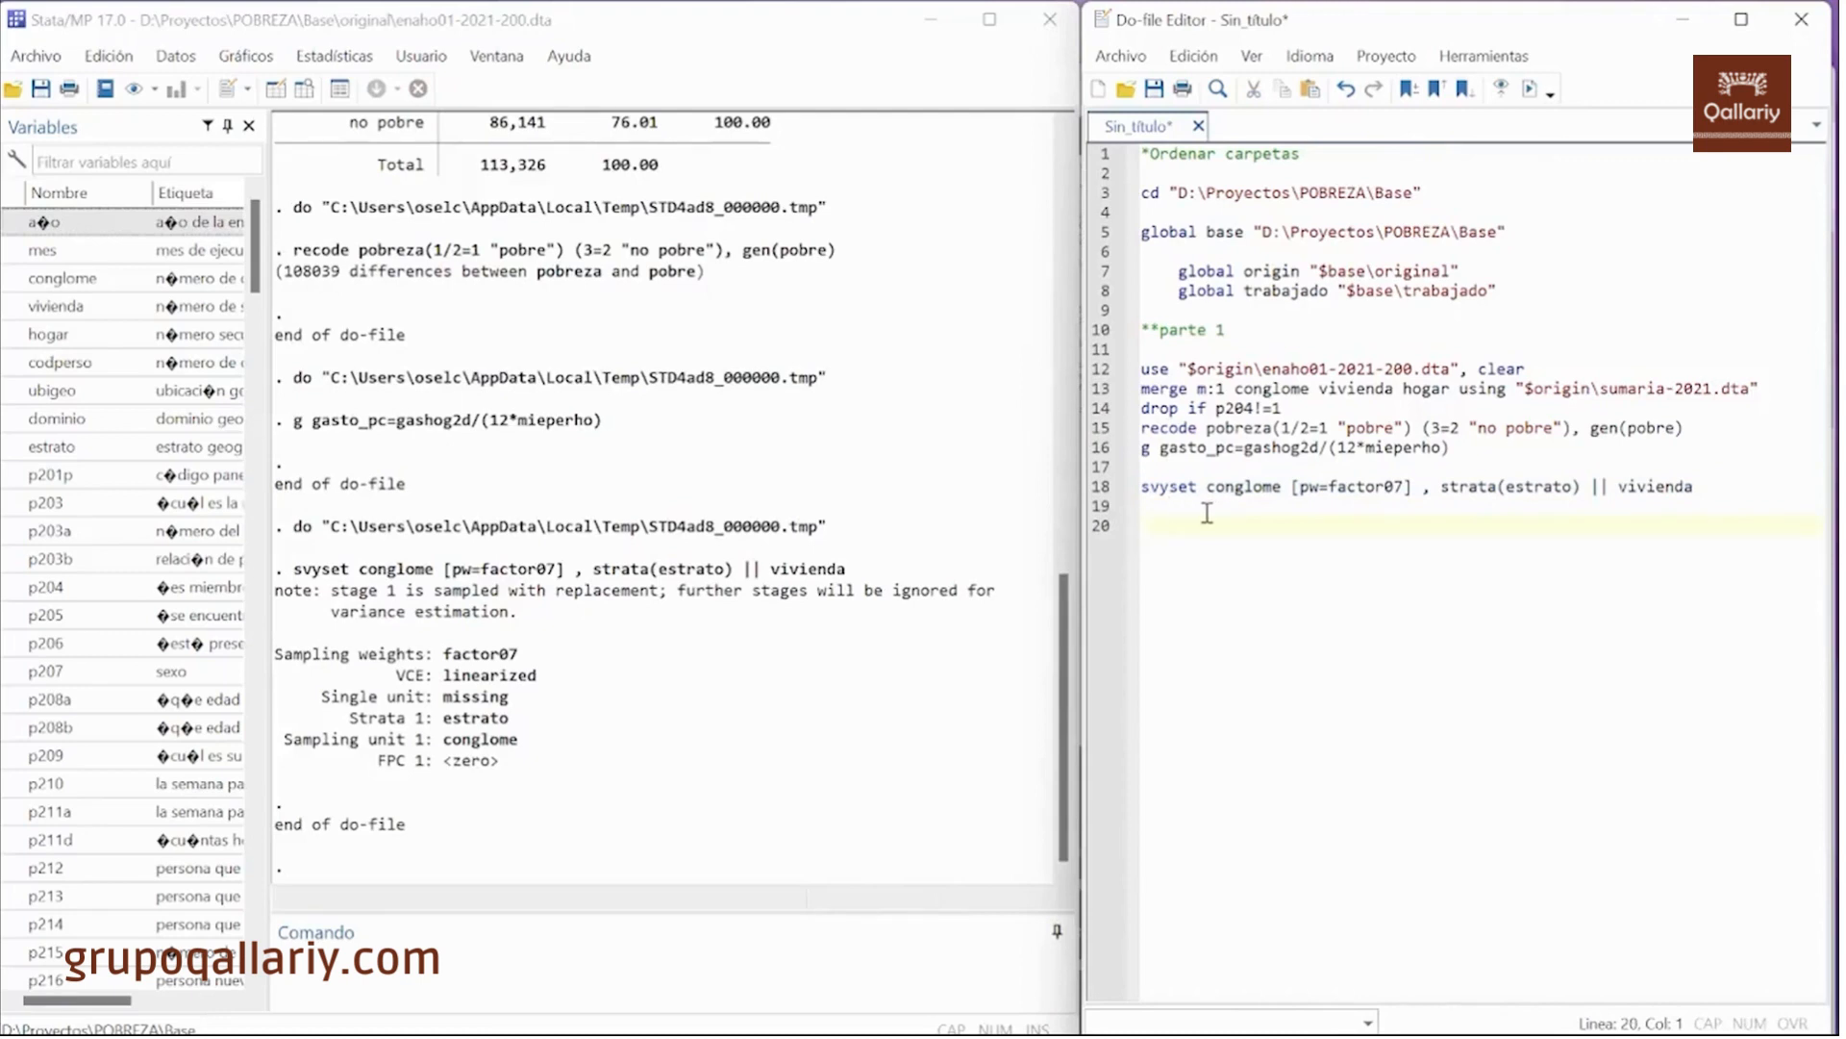
text(fi)
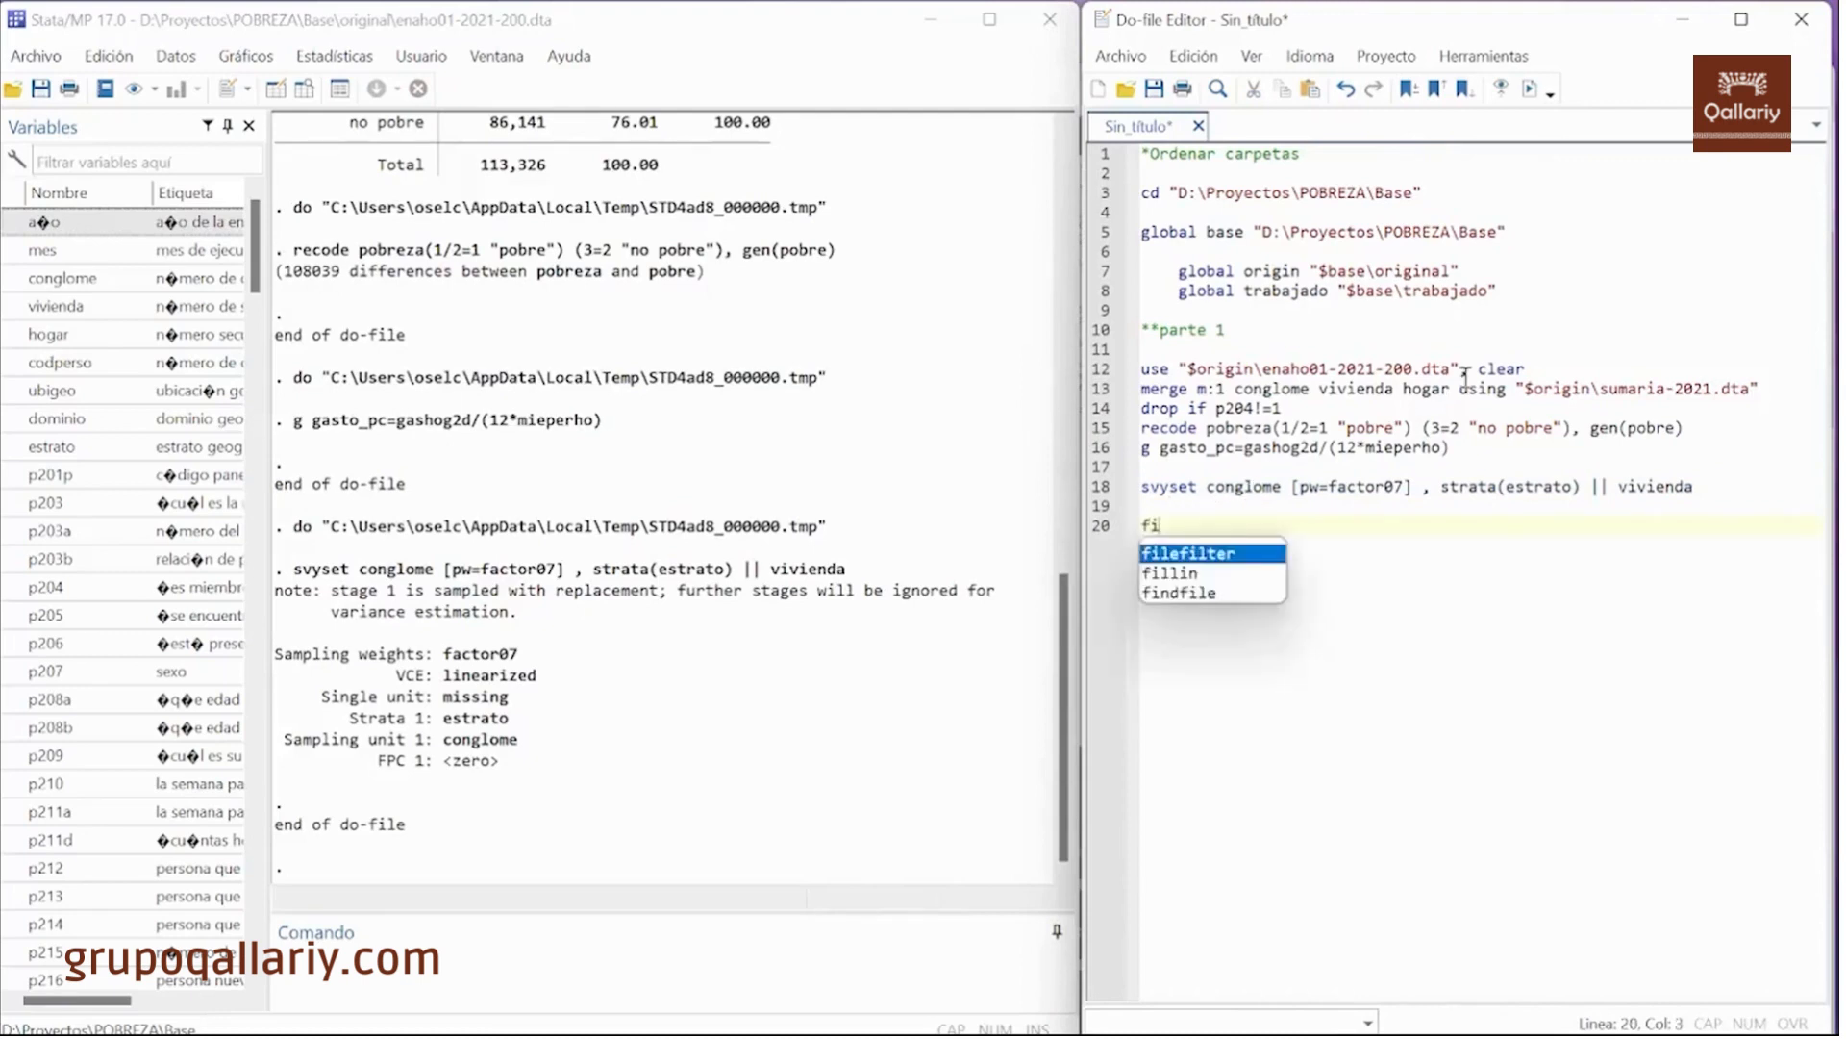
key(BackSpace)
key(BackSpace)
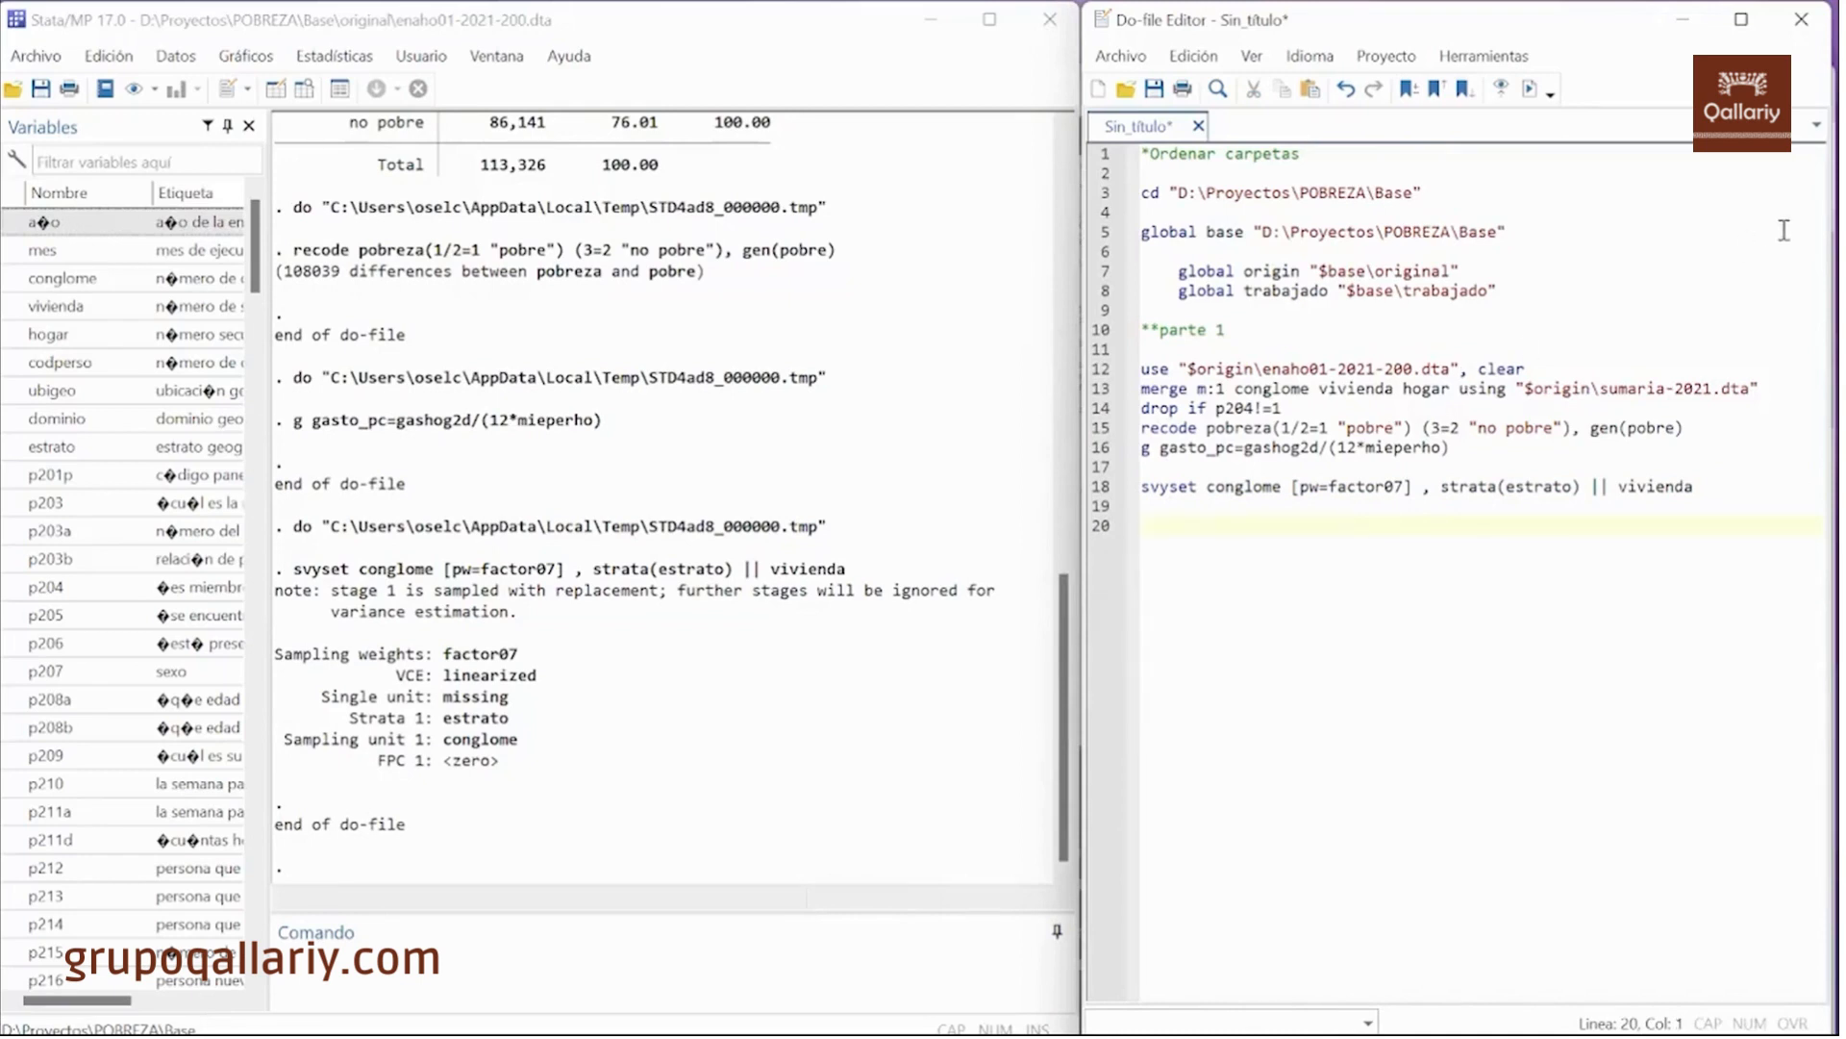
text(findit se)
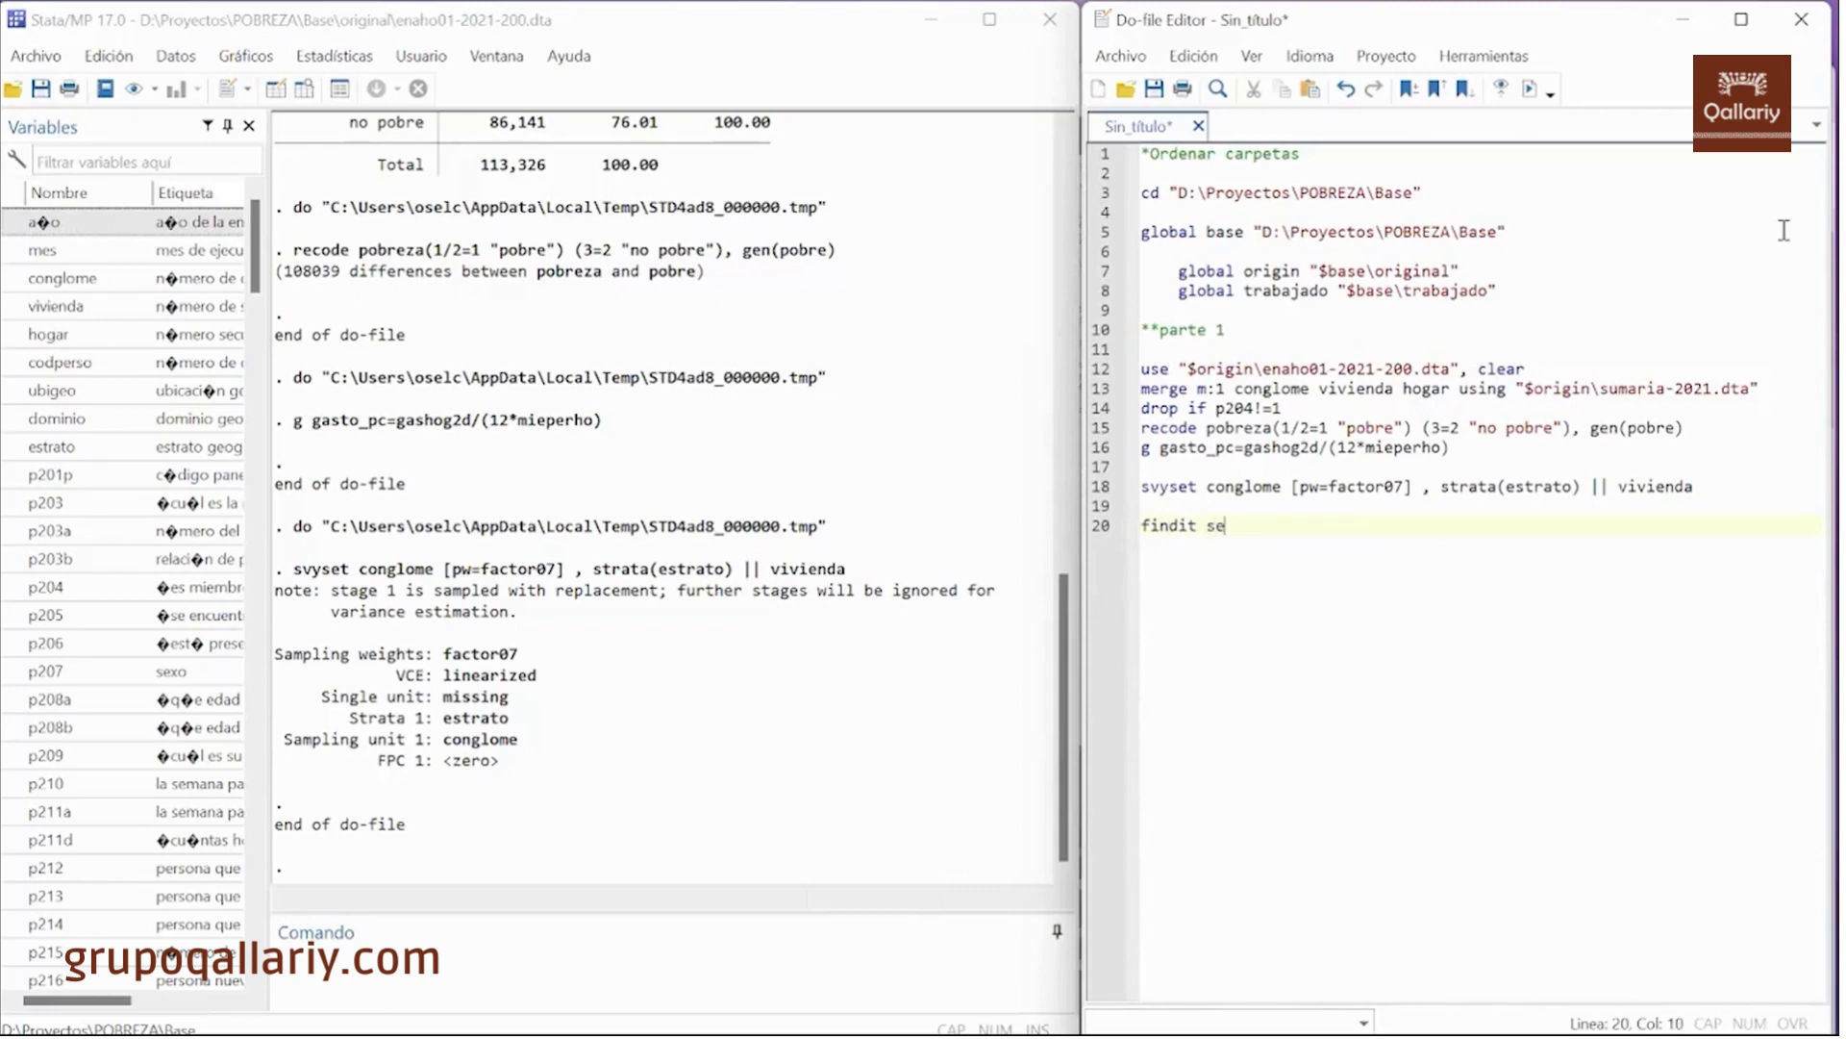
text(pov)
click(1094, 531)
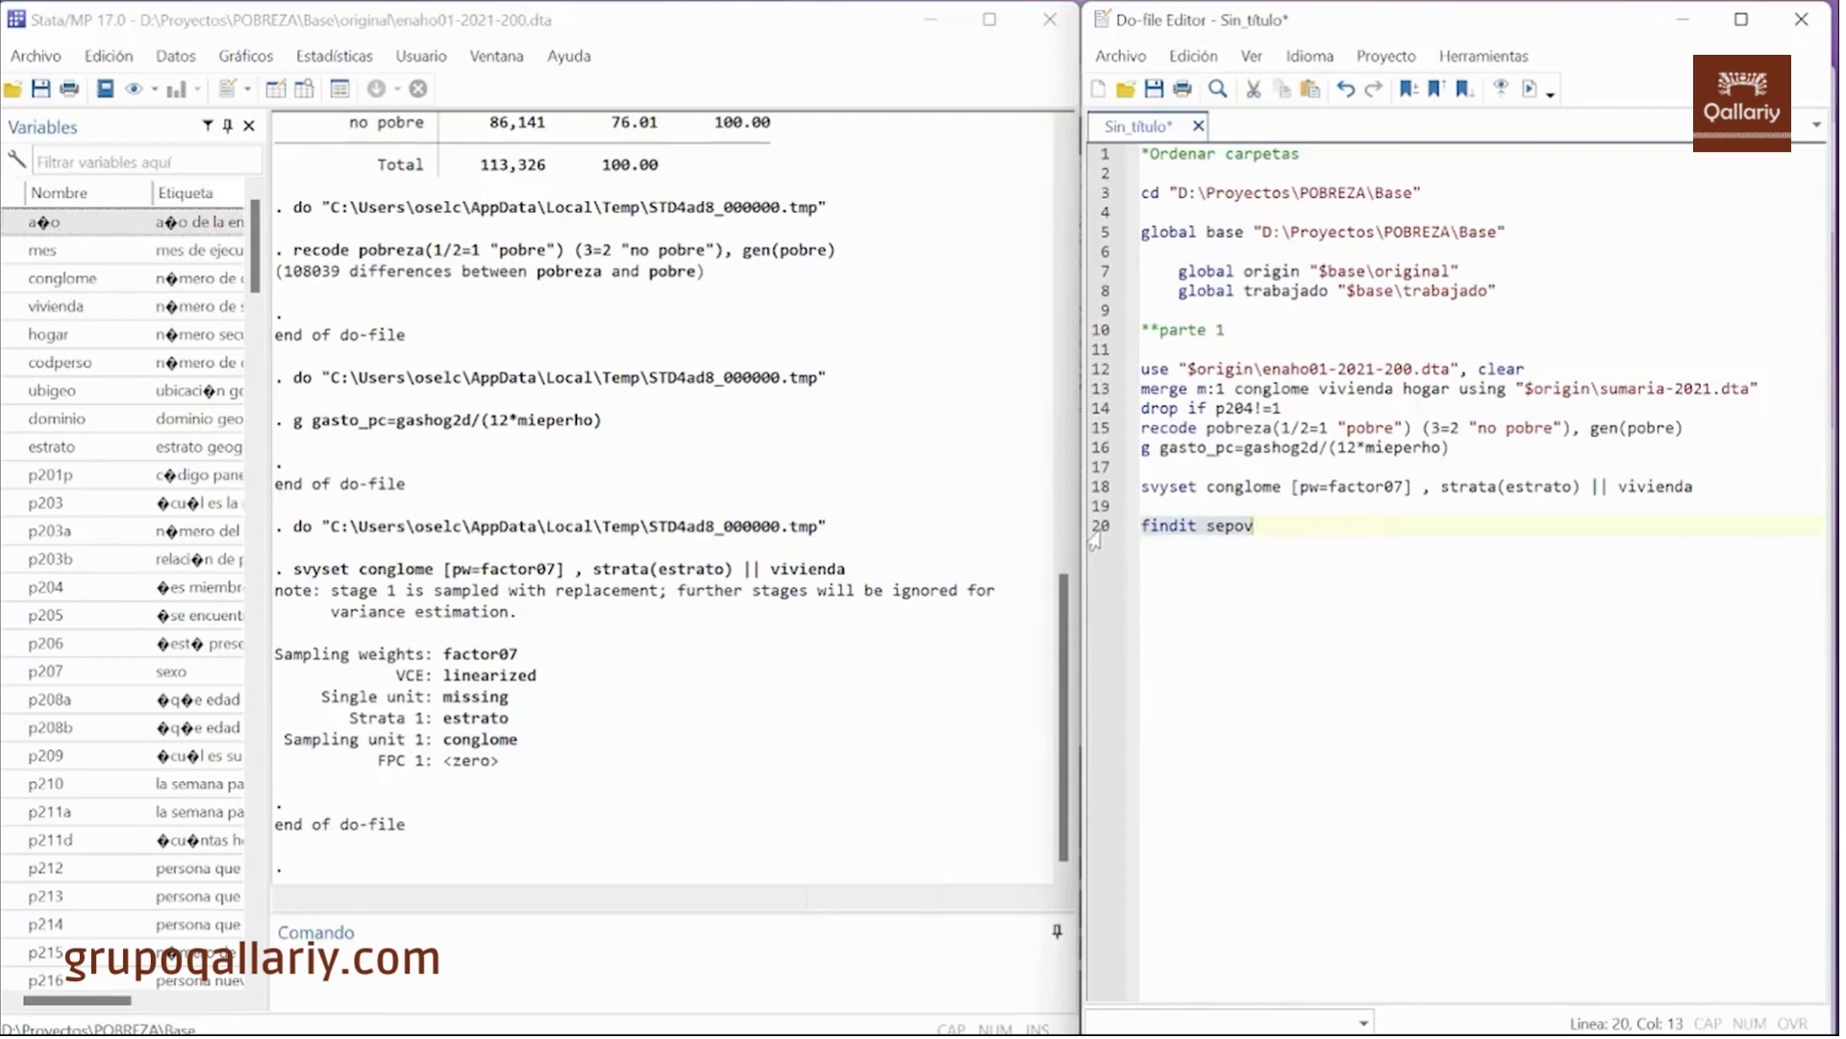
click(1149, 532)
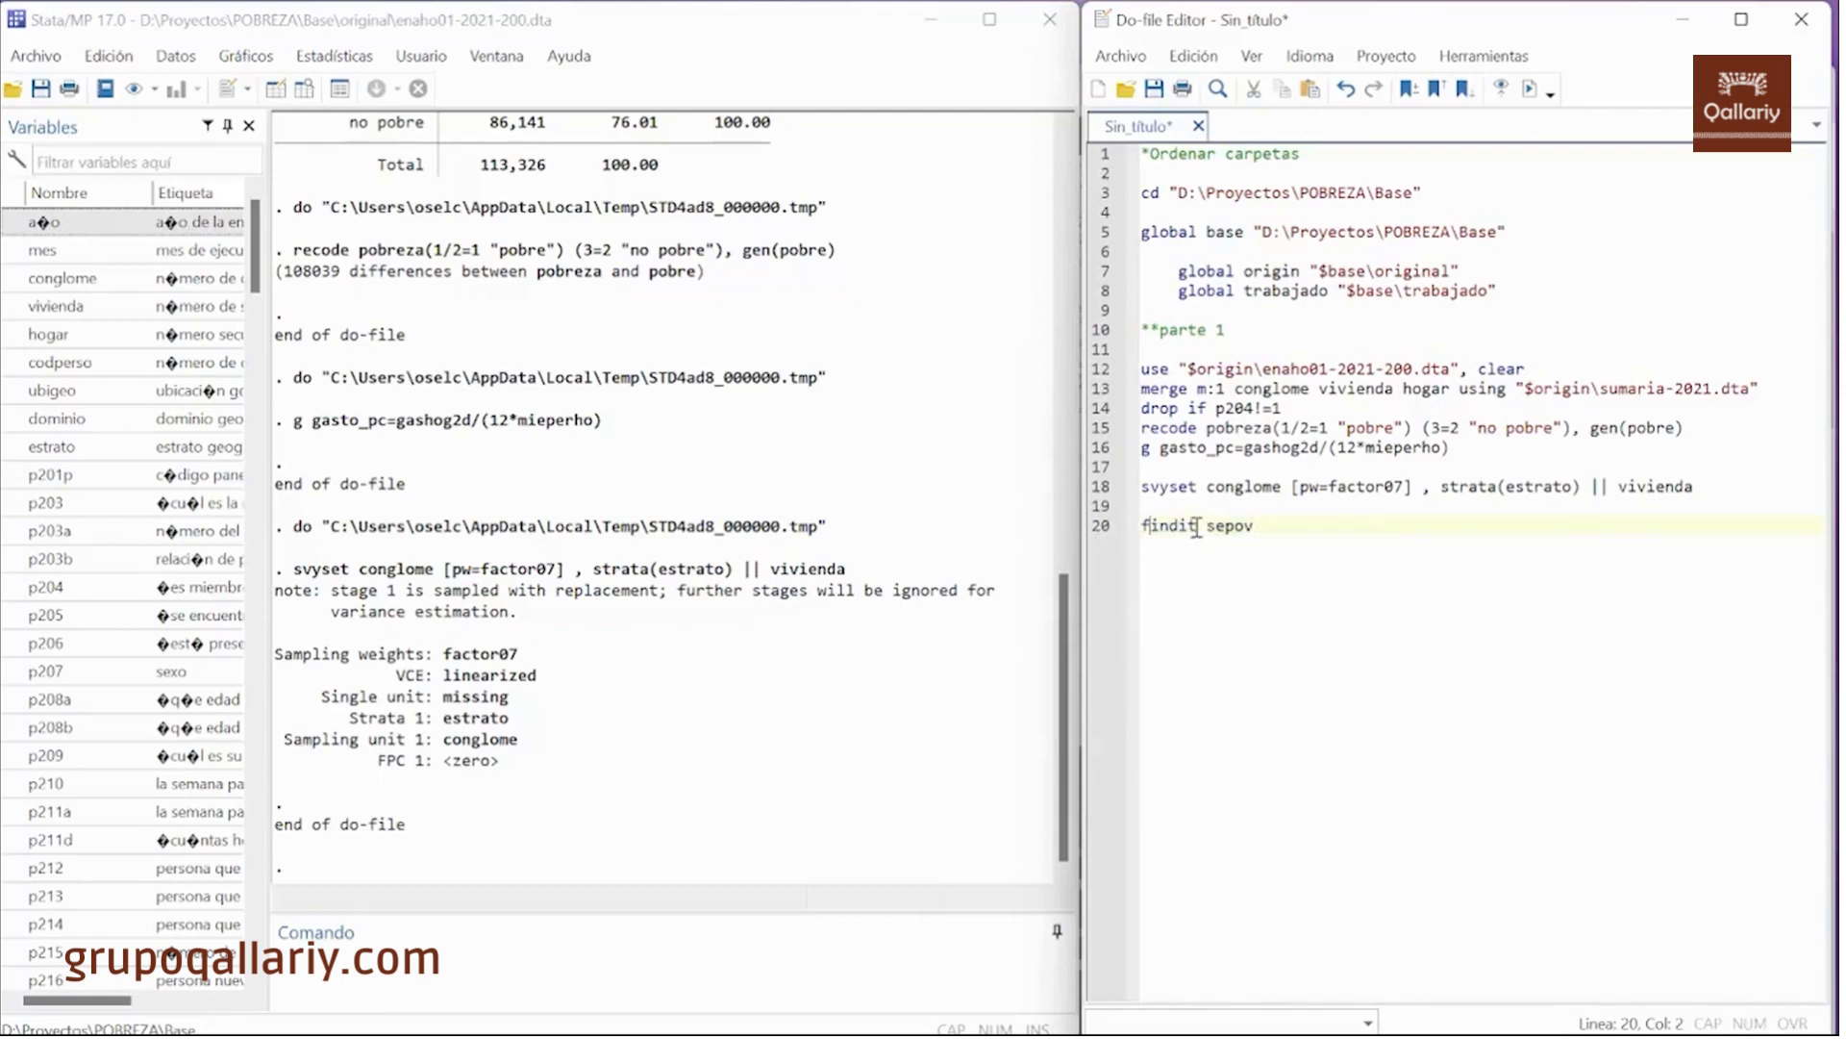
- Run the findit sepov line to search for the sepov package
drag(1208, 527, 1121, 529)
click(1270, 526)
click(1527, 91)
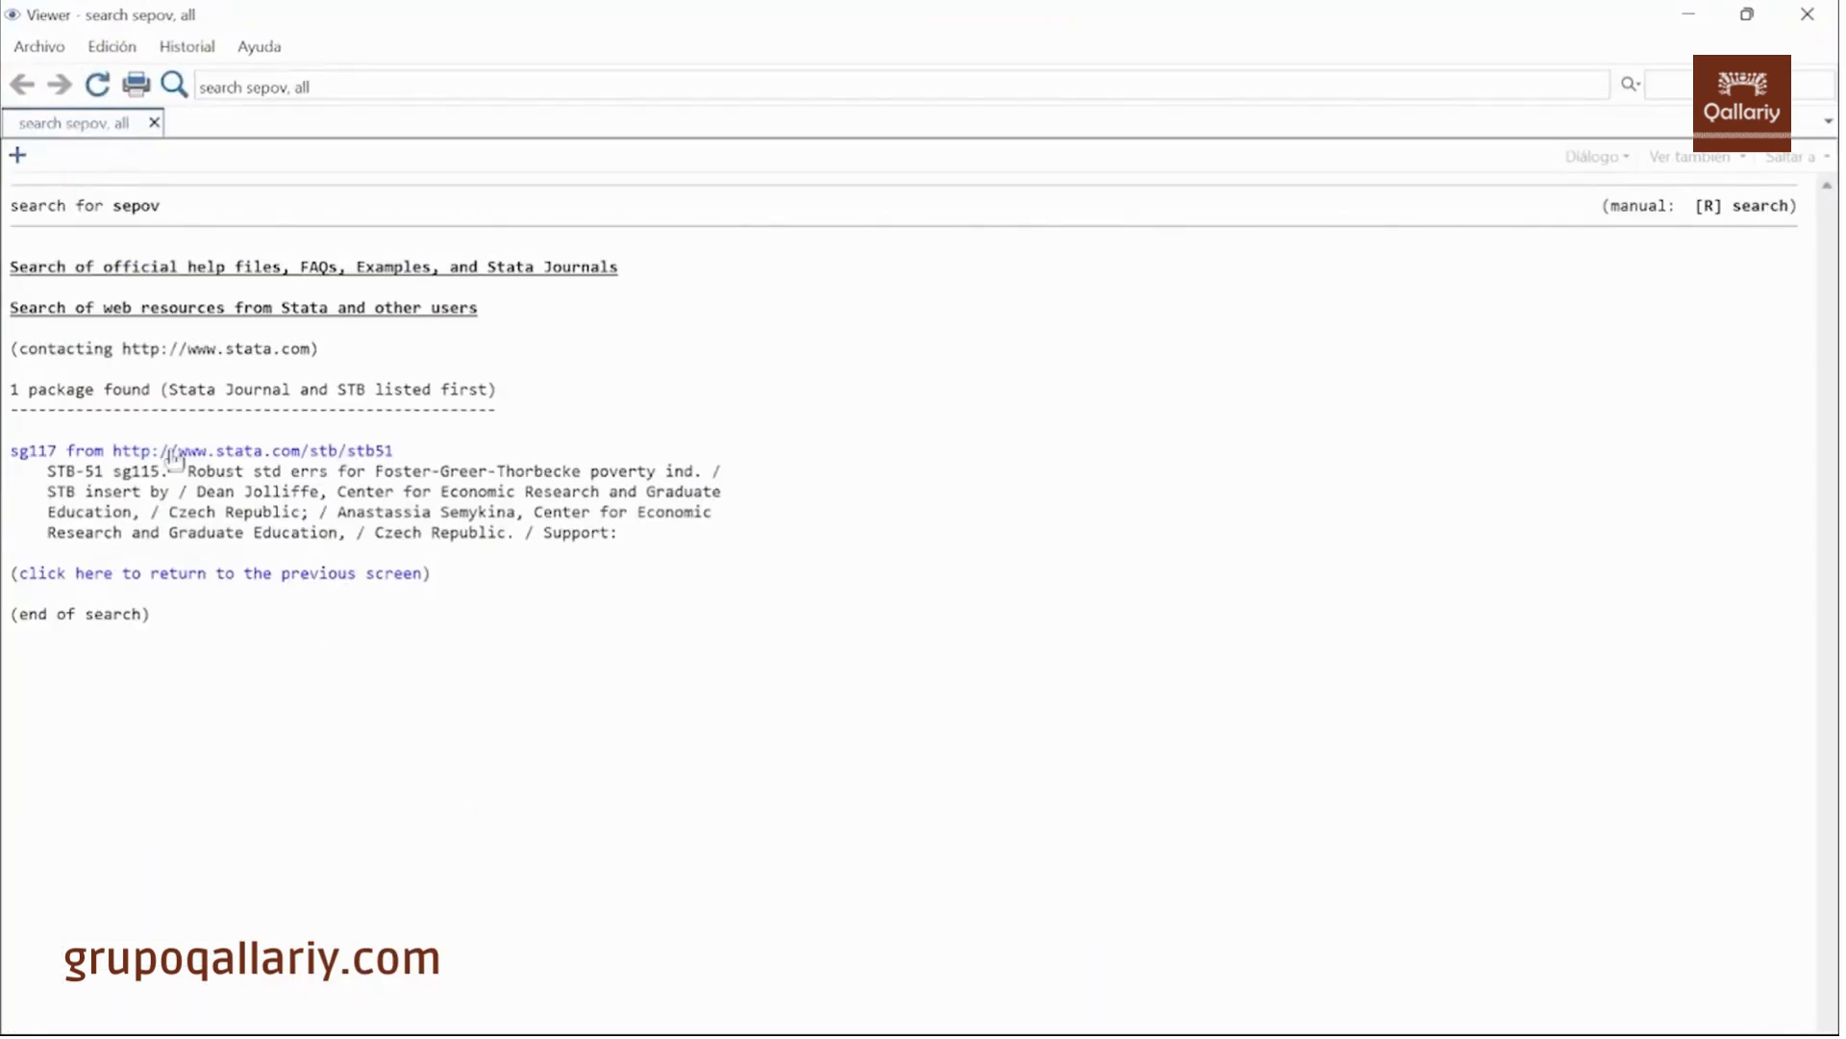
click(172, 451)
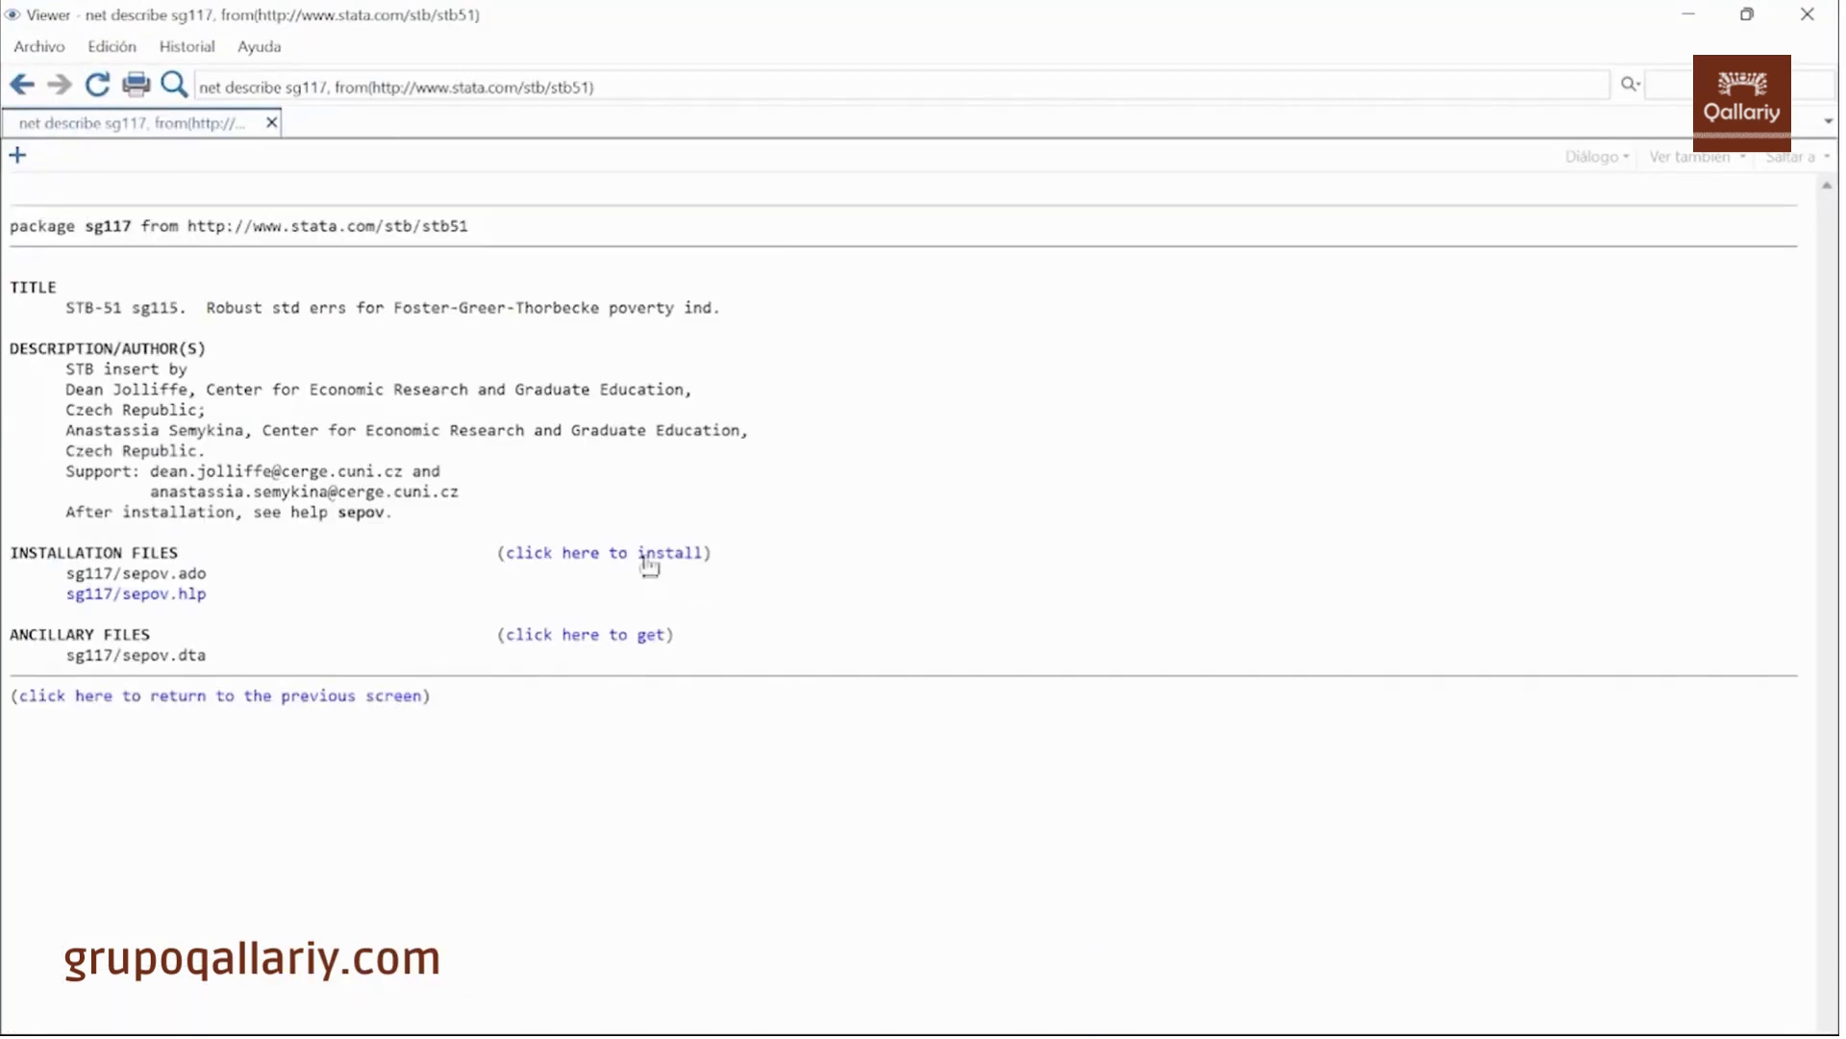
click(646, 556)
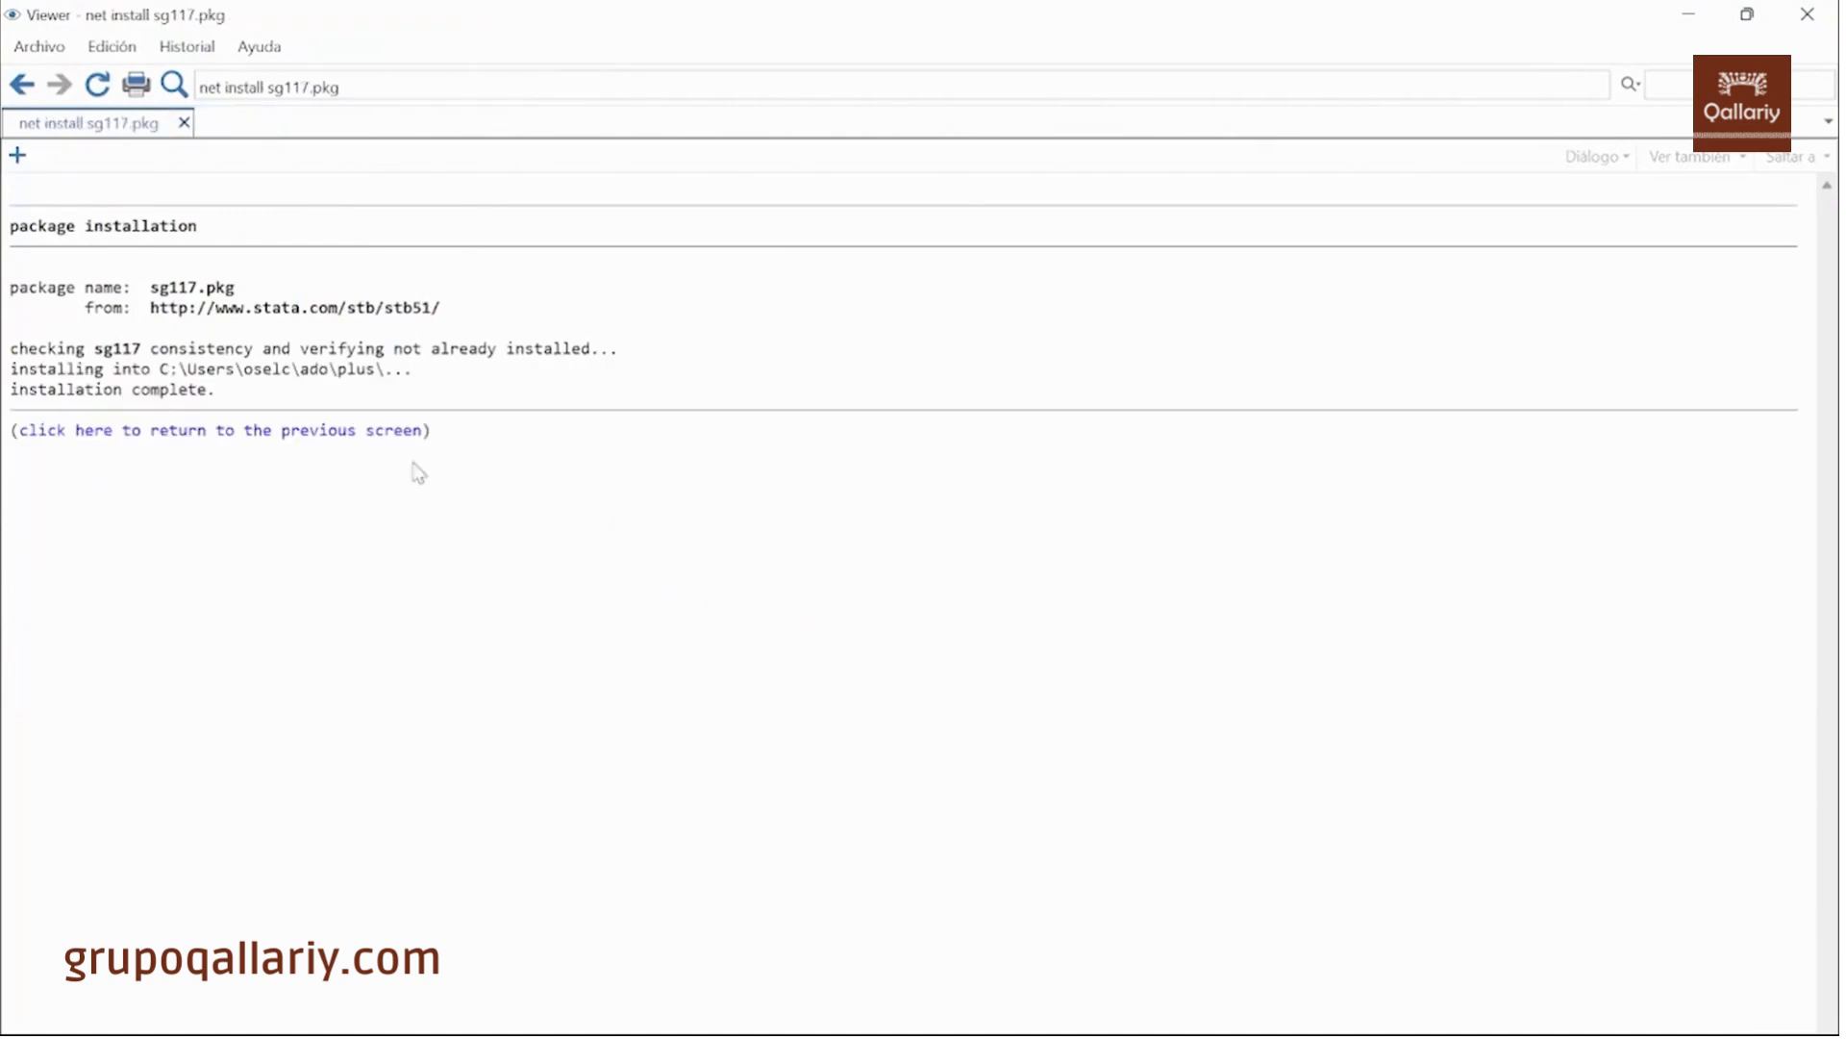
click(1808, 15)
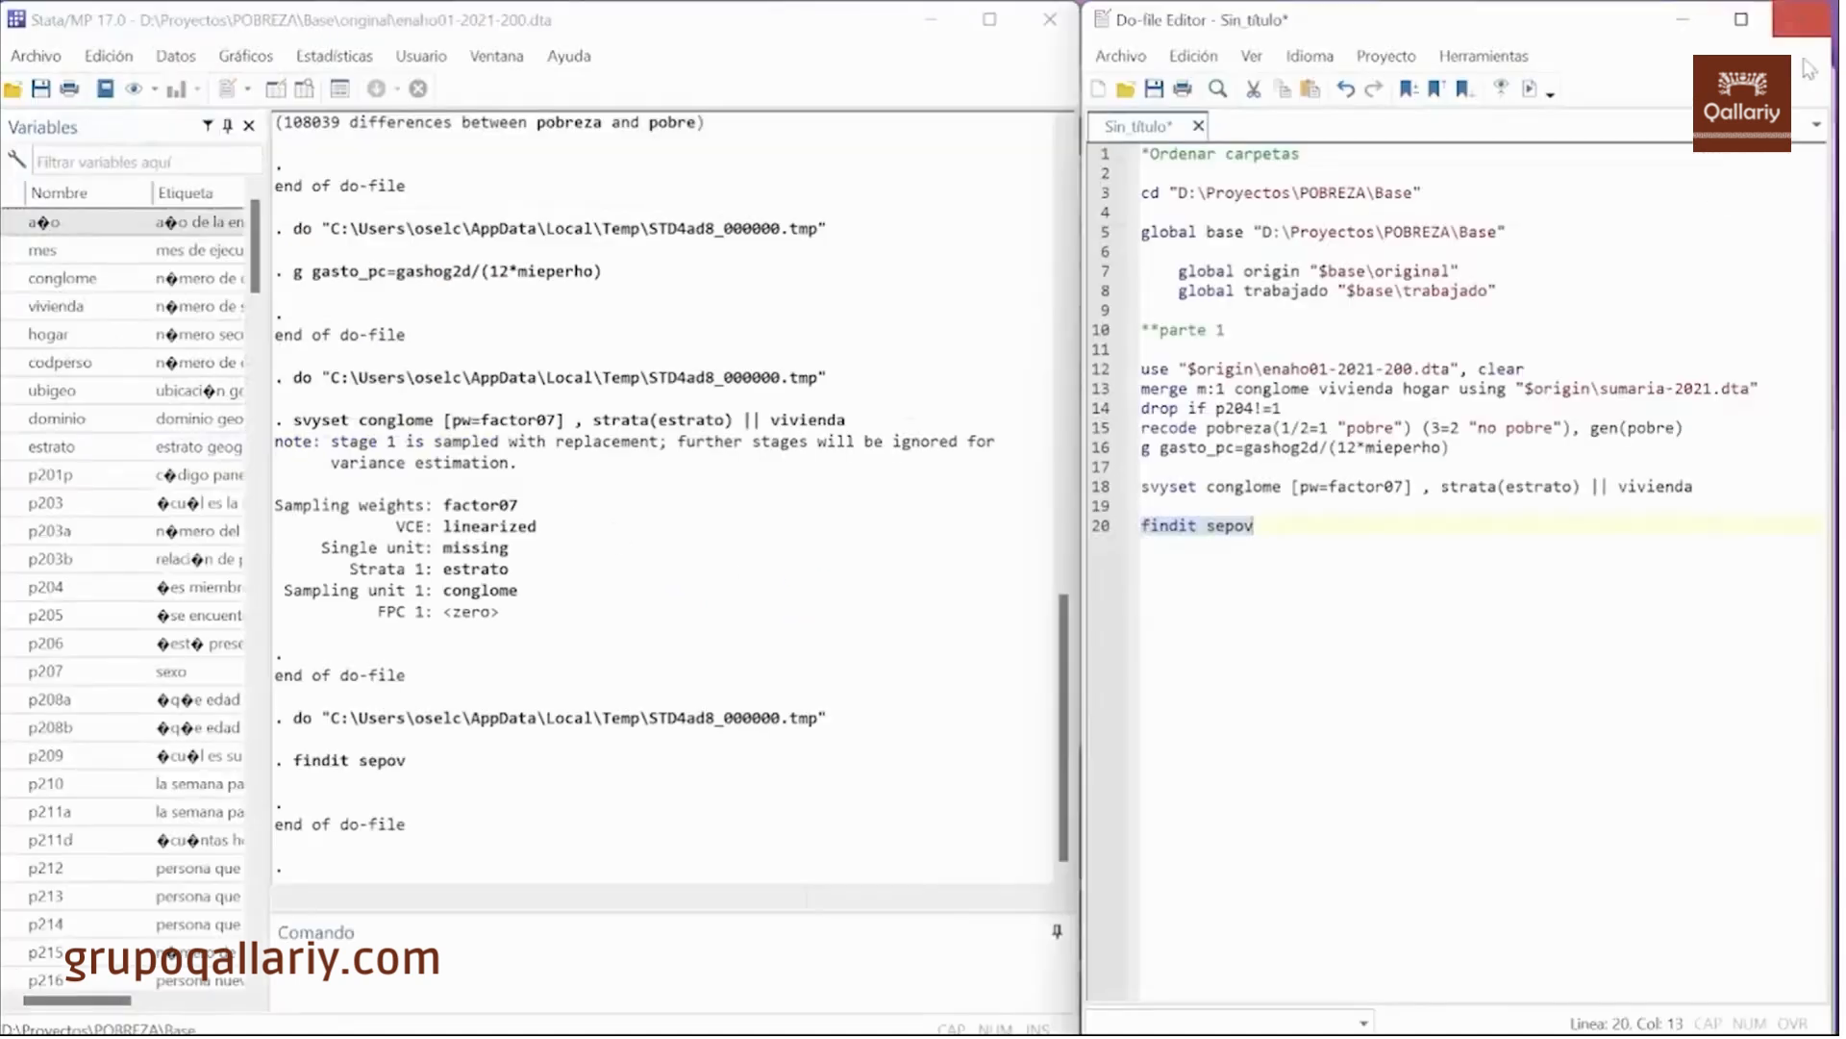
- Write the command "sepov gasto_pc [w=factor07]" on line 22 of the do-file, below the findit line
click(1264, 609)
key(Return)
key(Return)
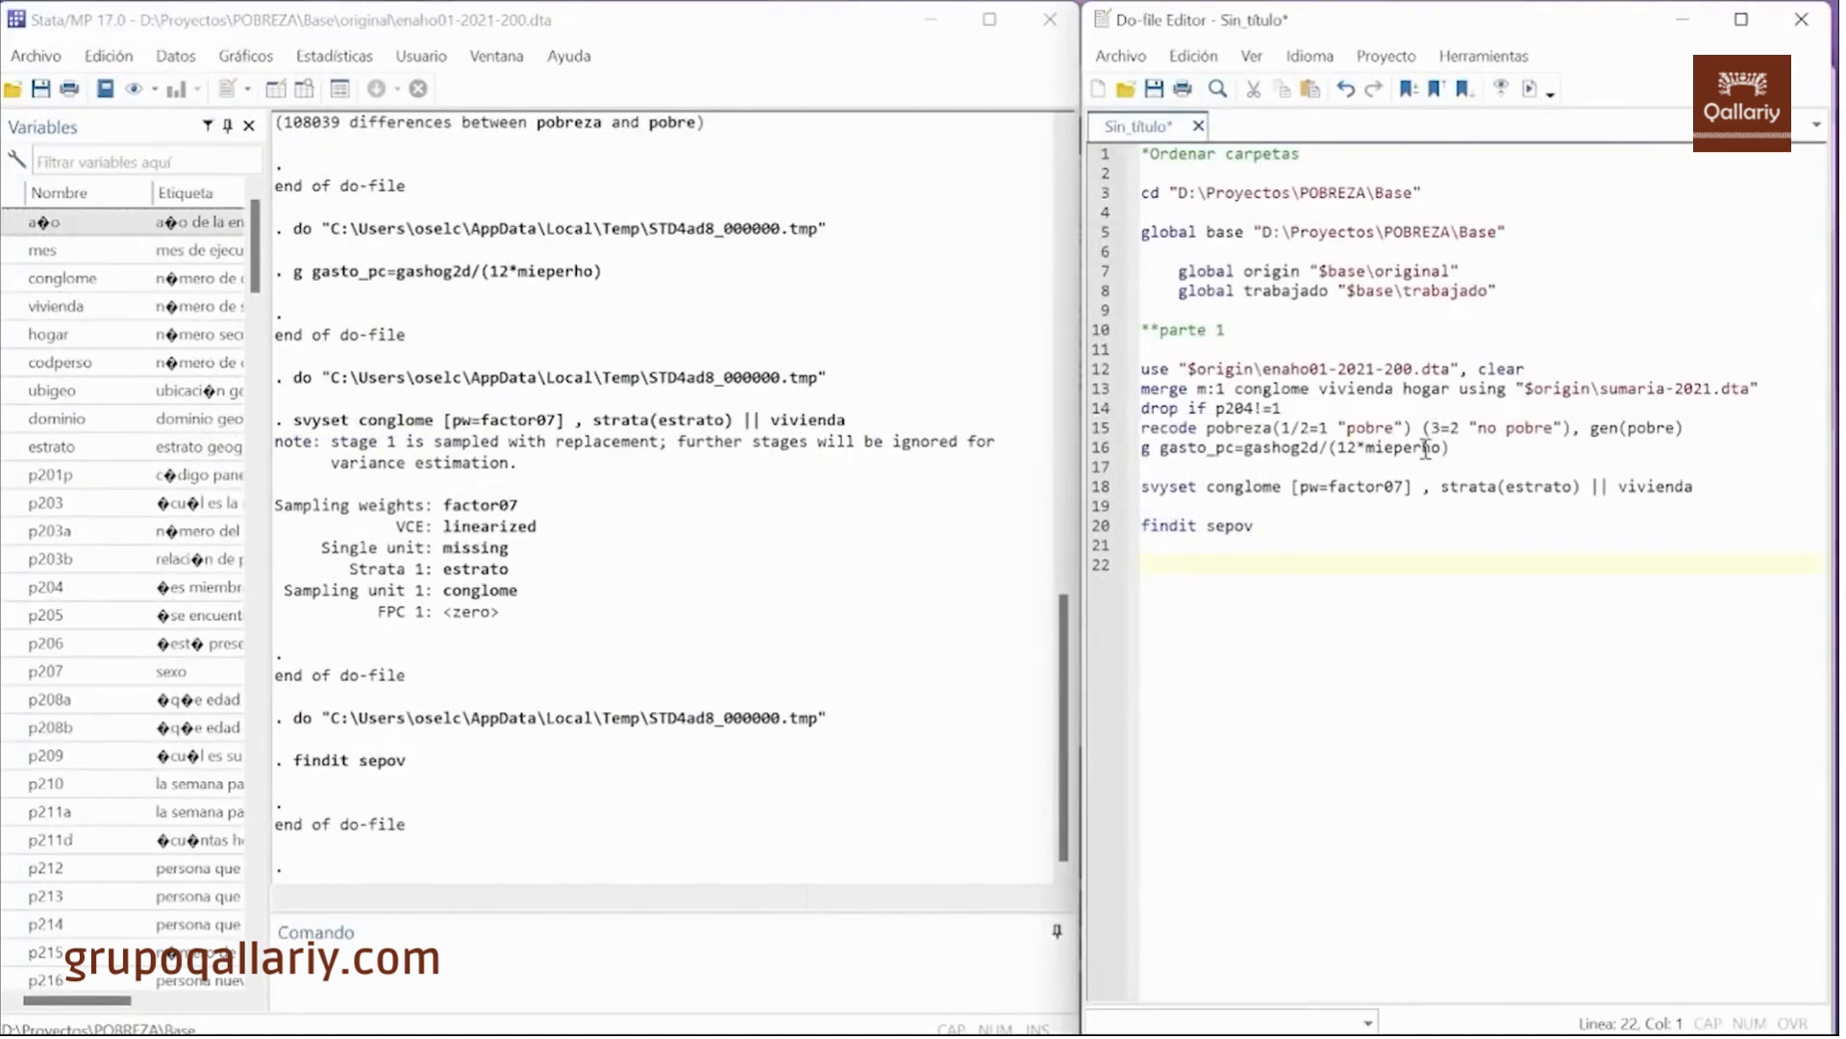
text(s)
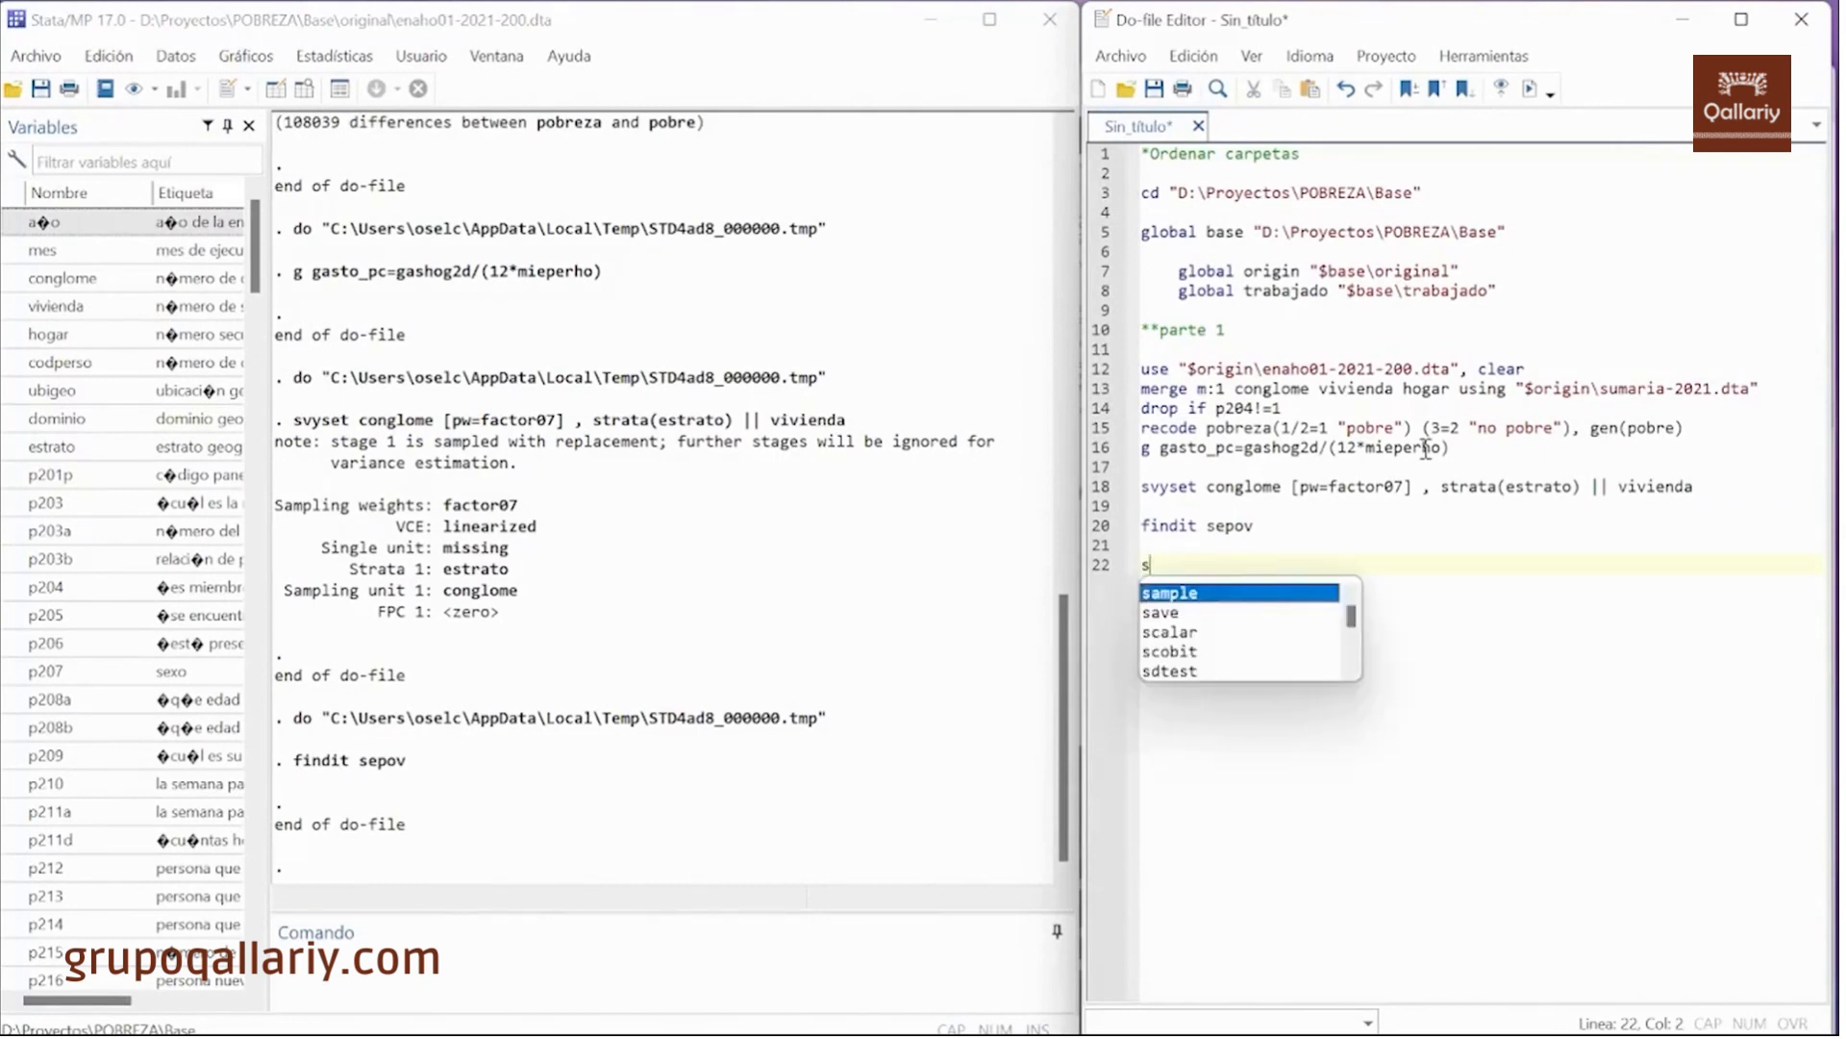
text(epov)
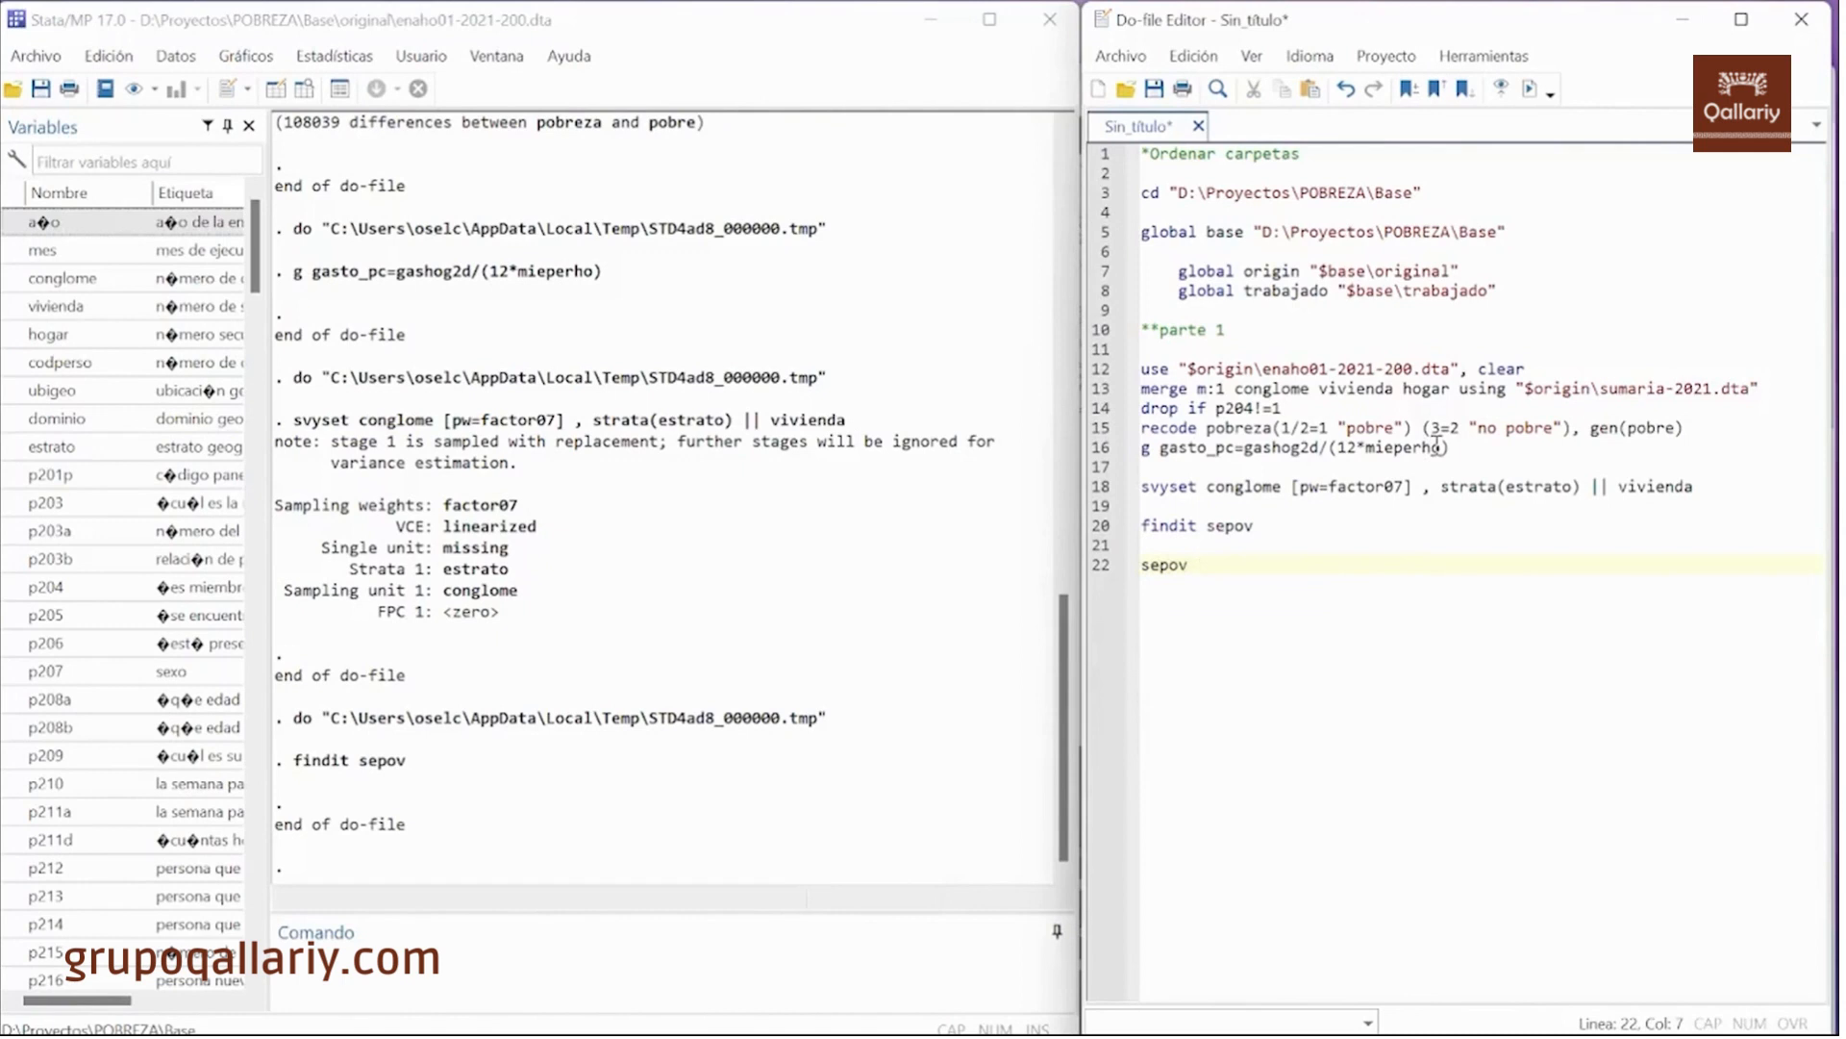
text( gas)
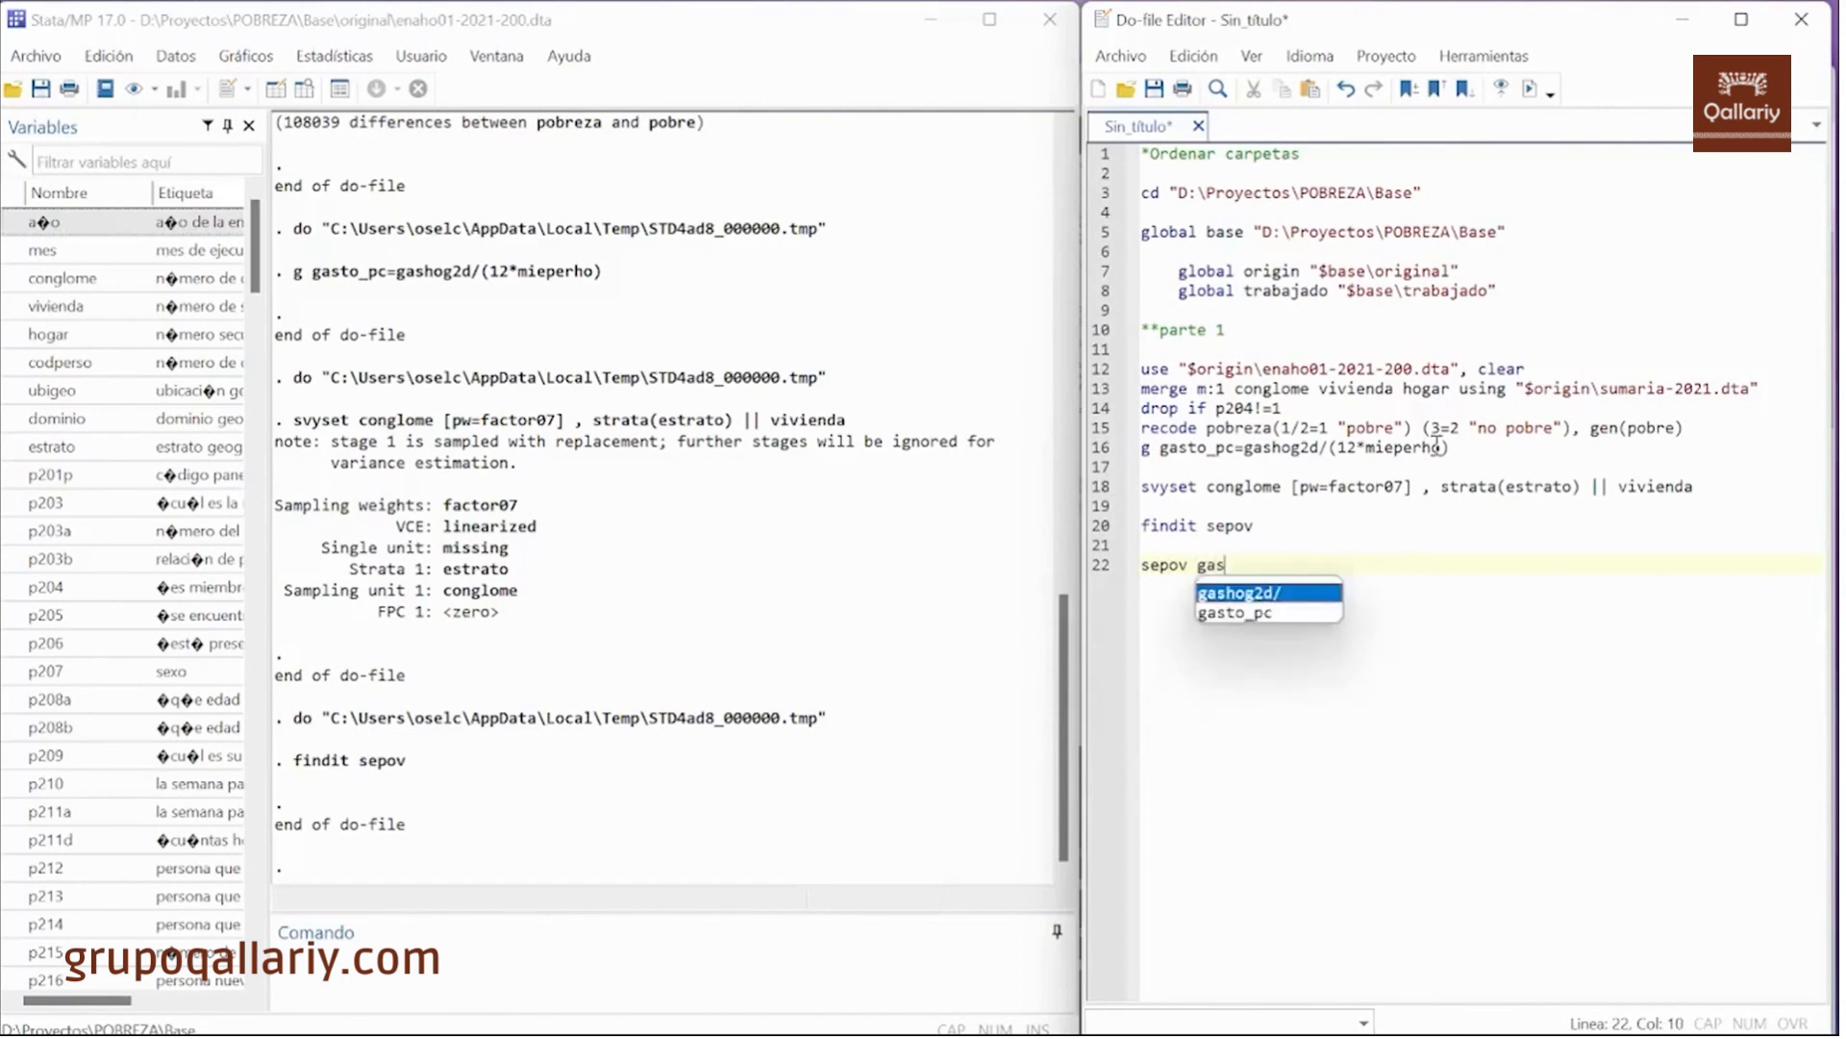
key(Down)
key(Return)
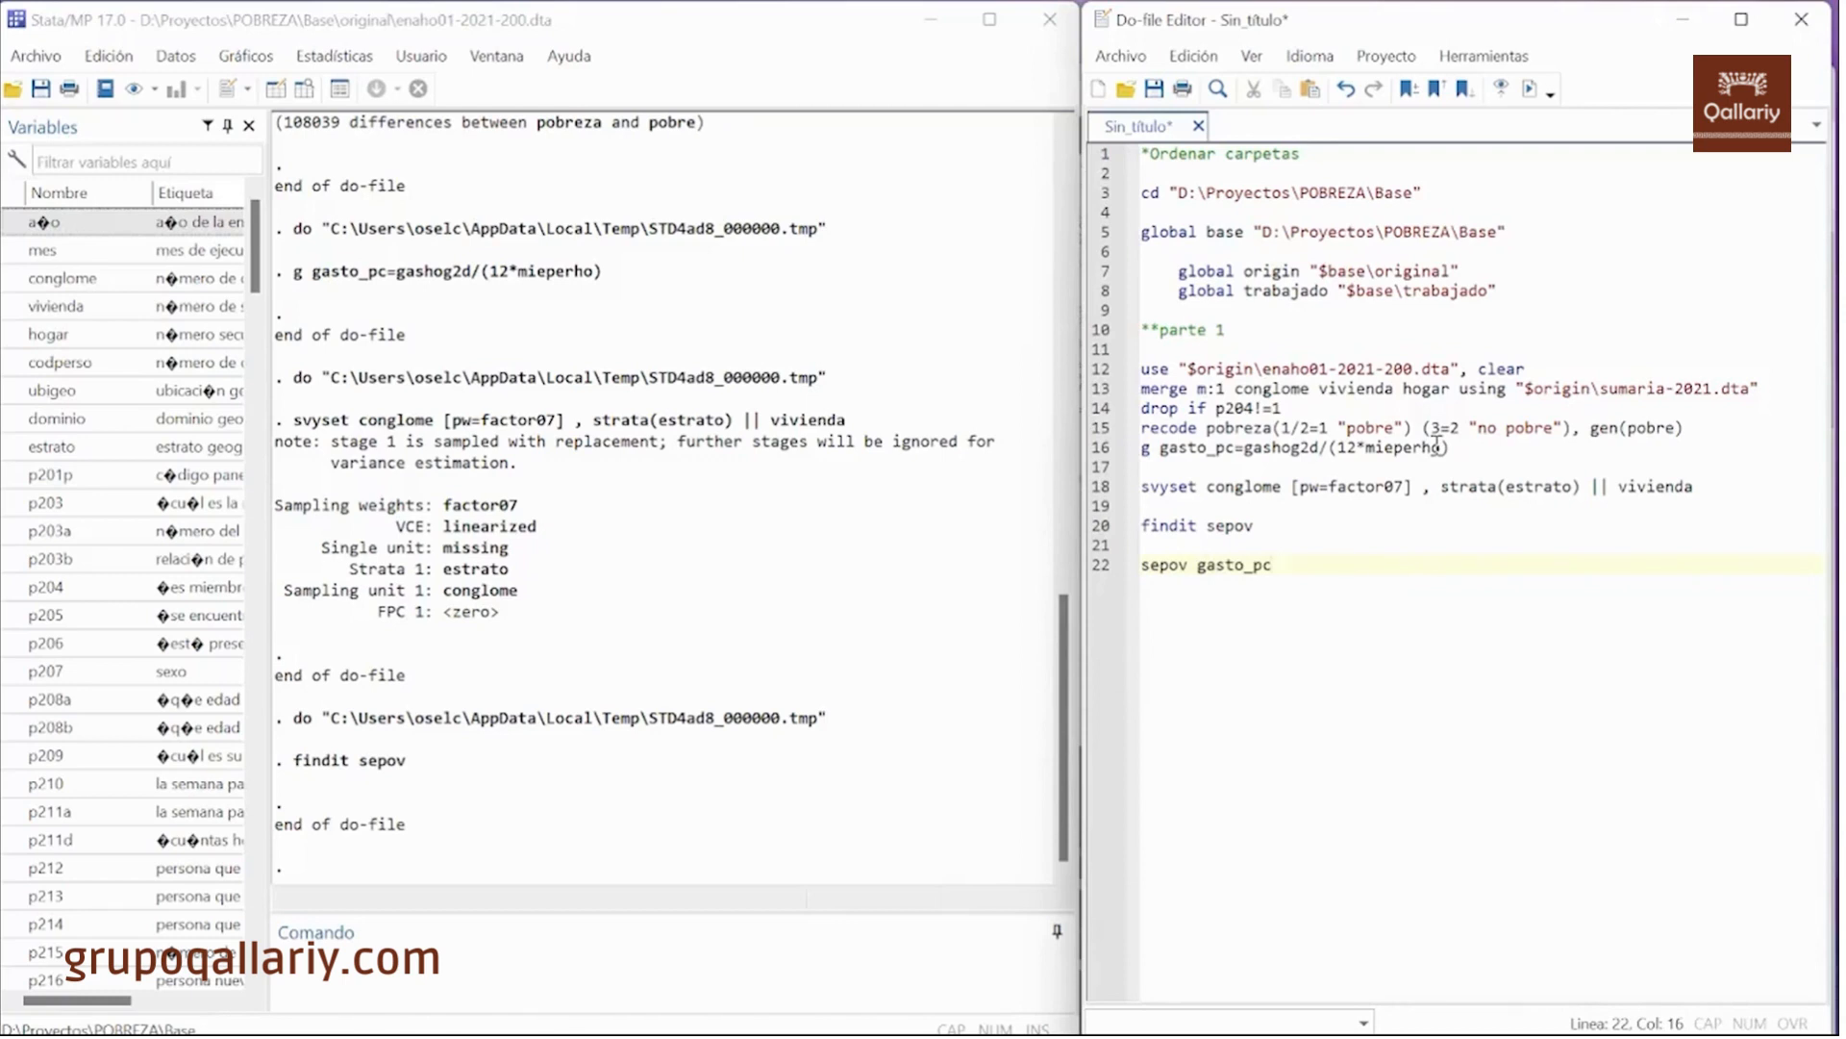
text([w=fac)
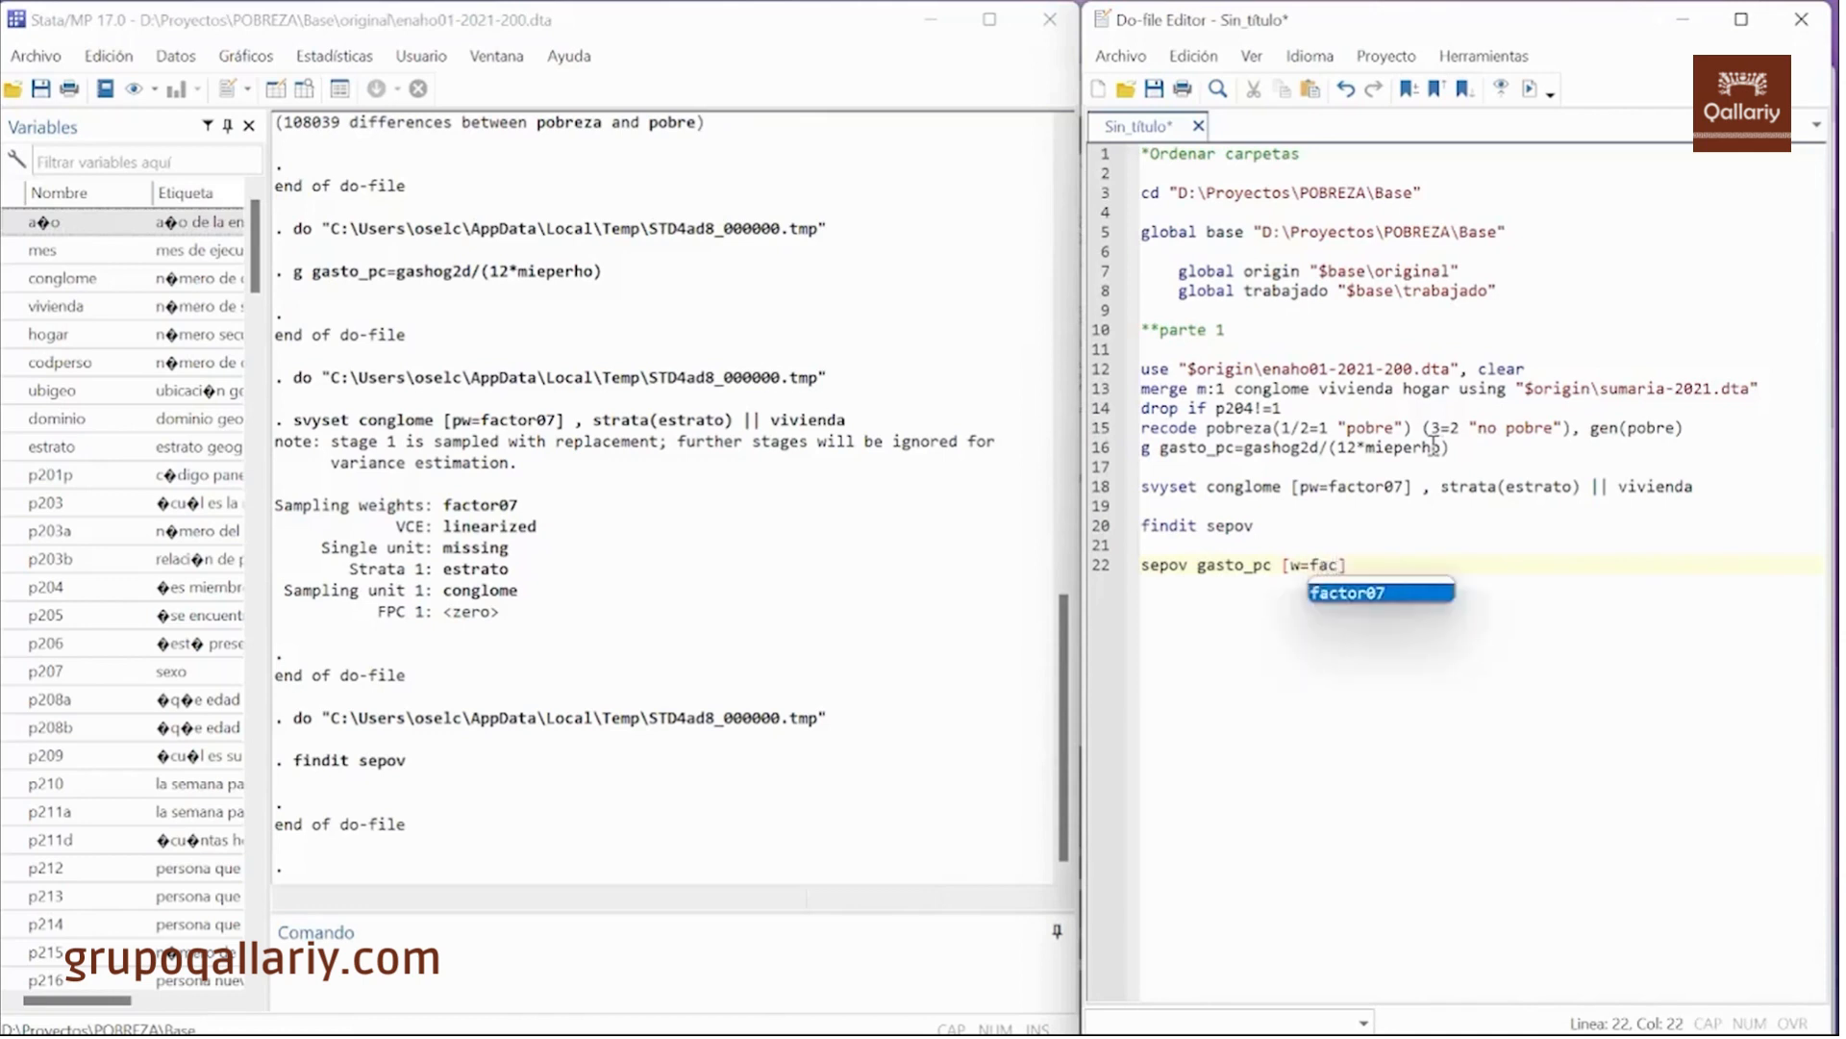
key(Return)
text(])
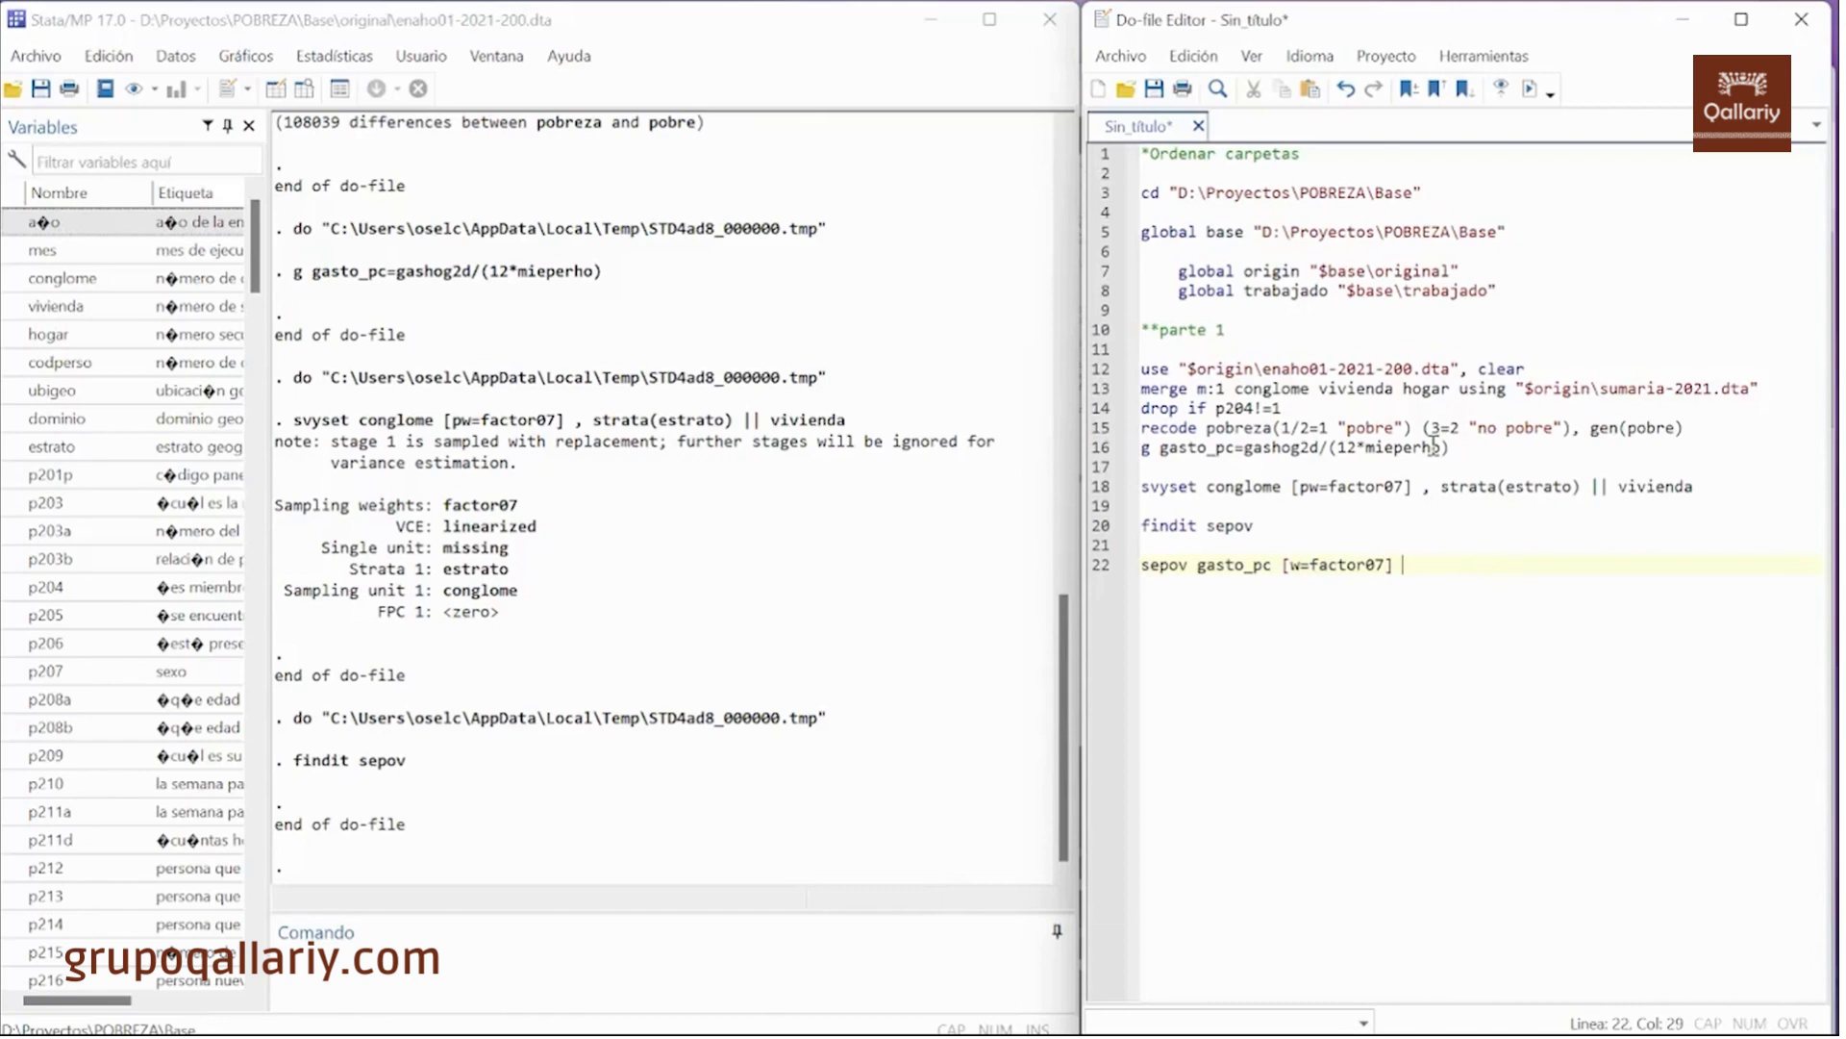
- Complete the sepov command with the options povline(linea), psu(conglome) and strata(estrato), and run it
text(, povline(linea) psu()
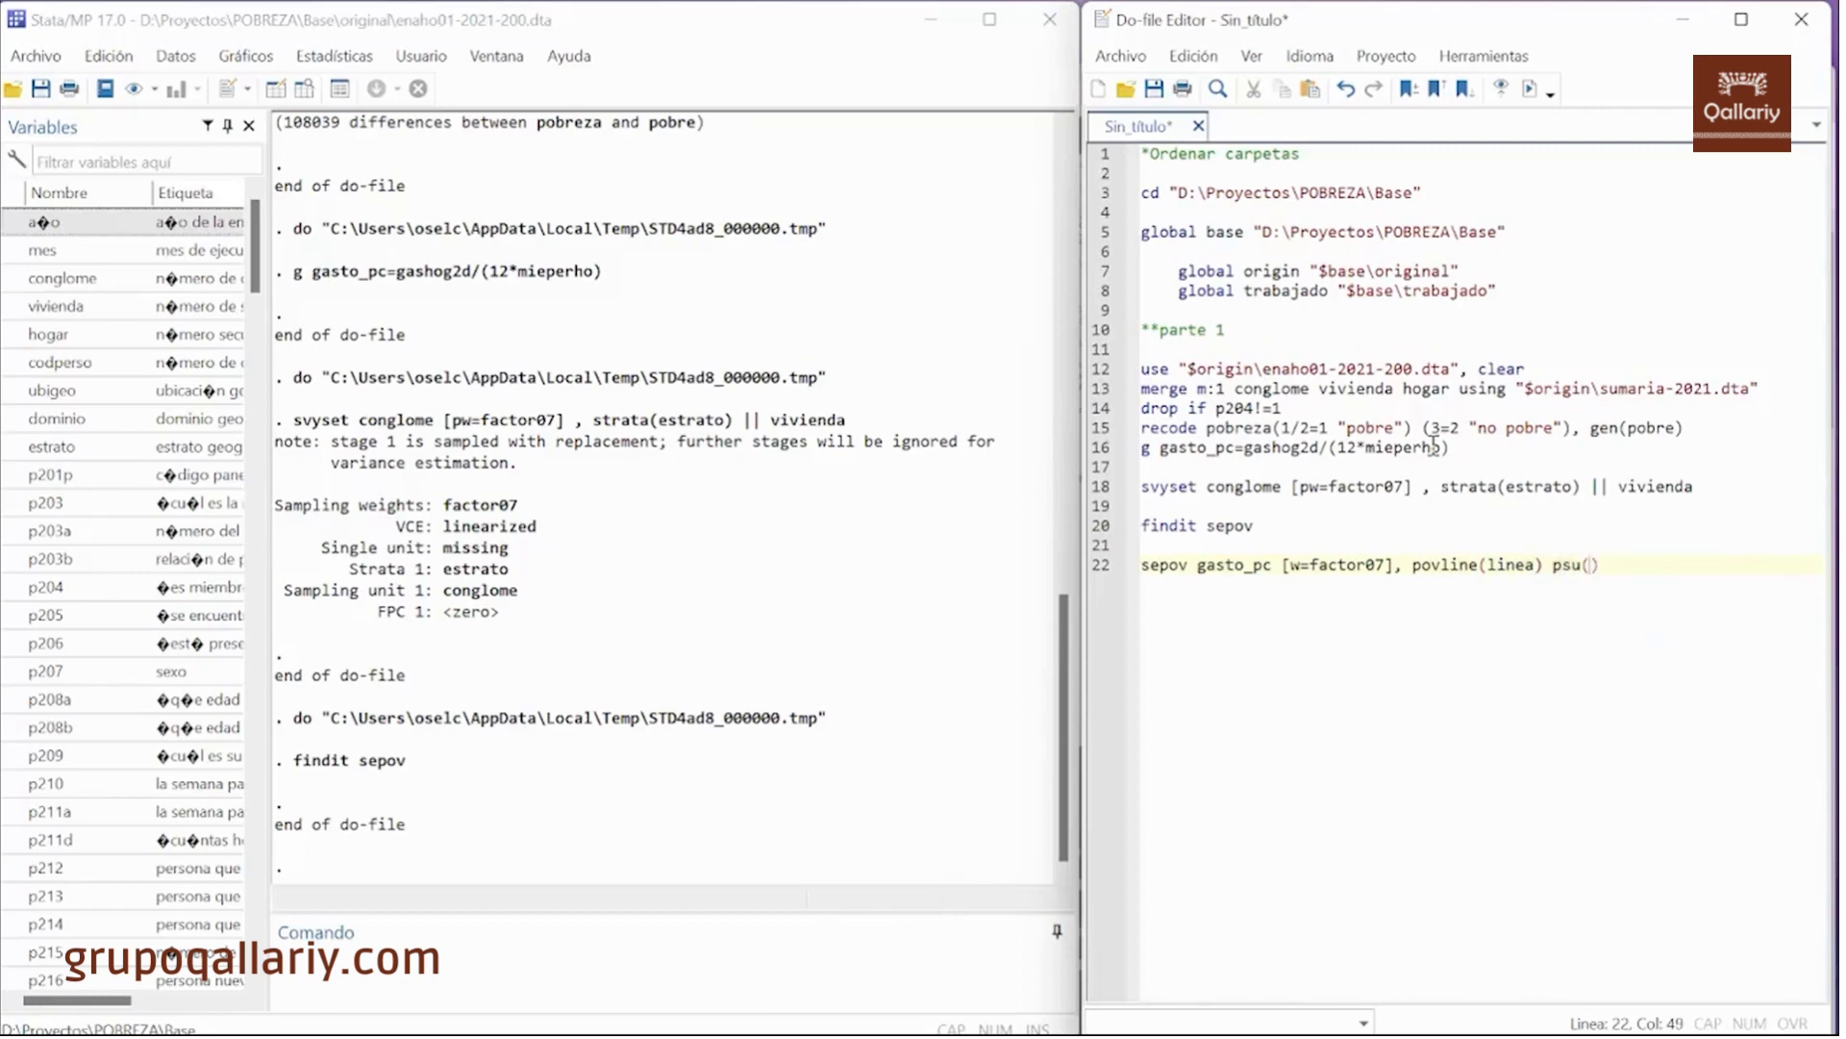
text(congl)
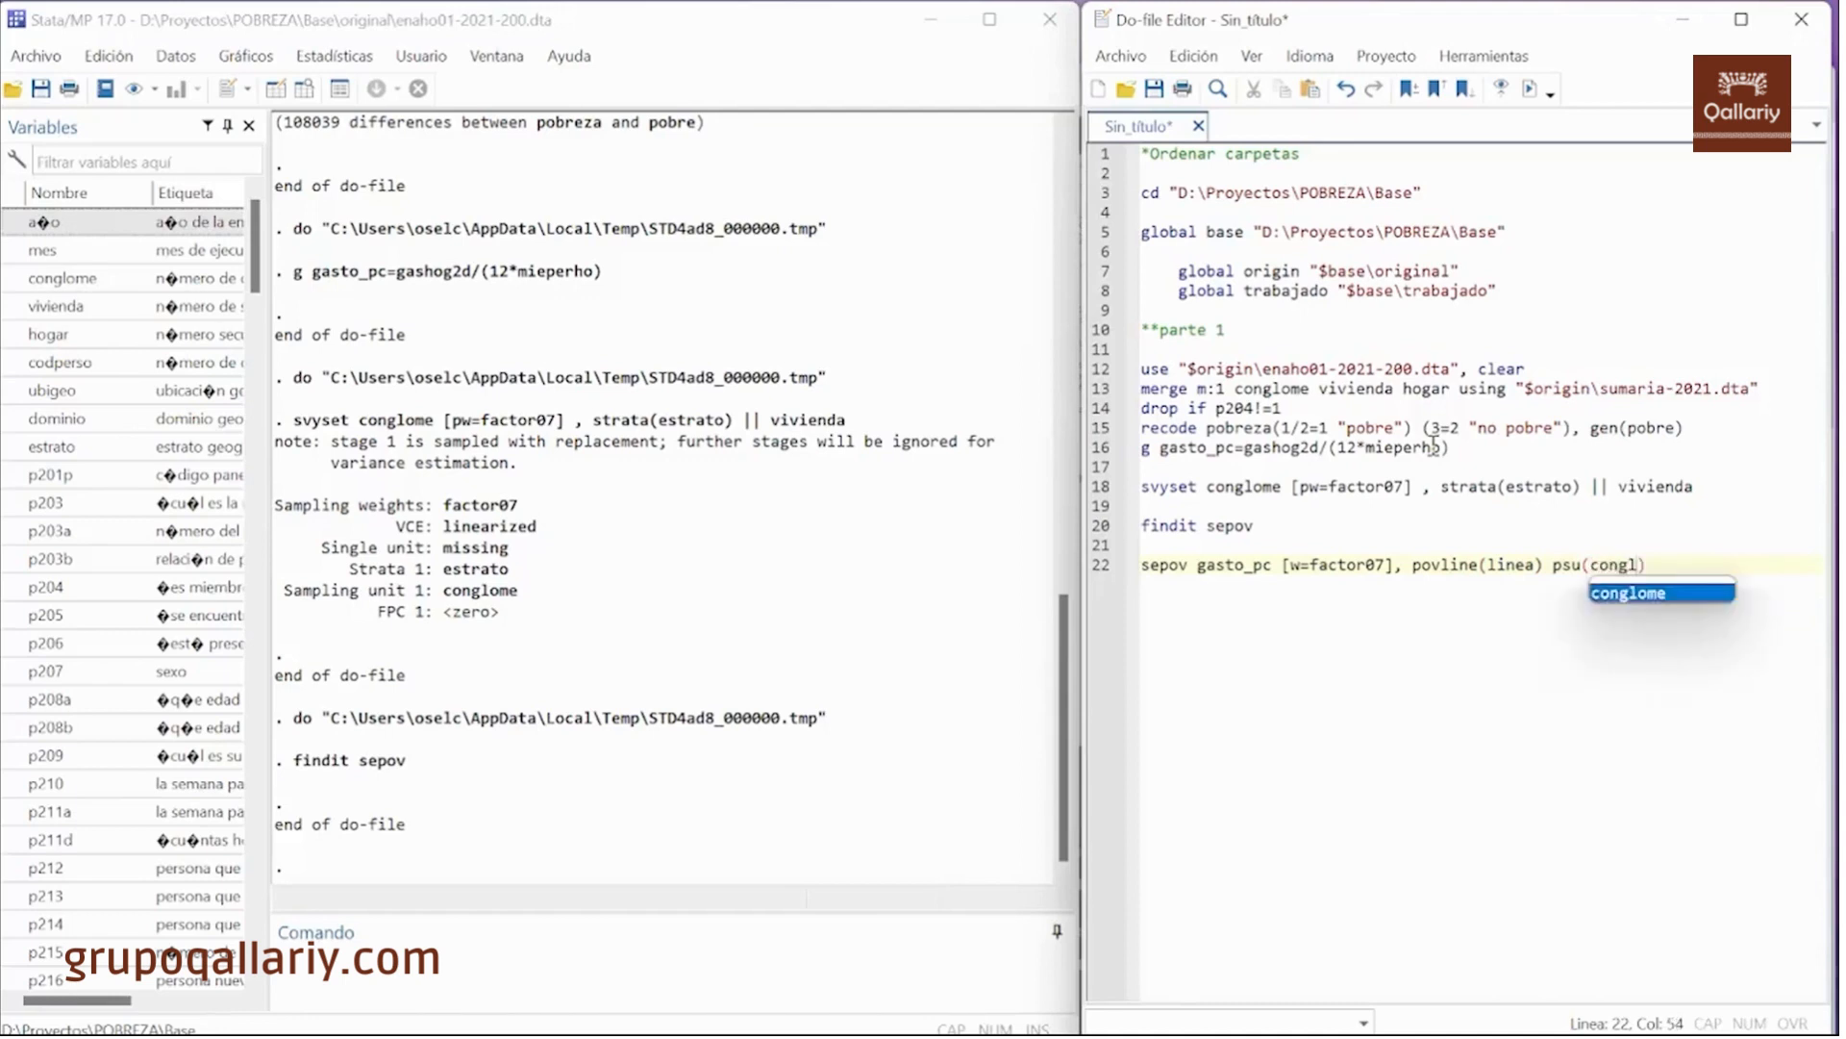
text(o)
key(Return)
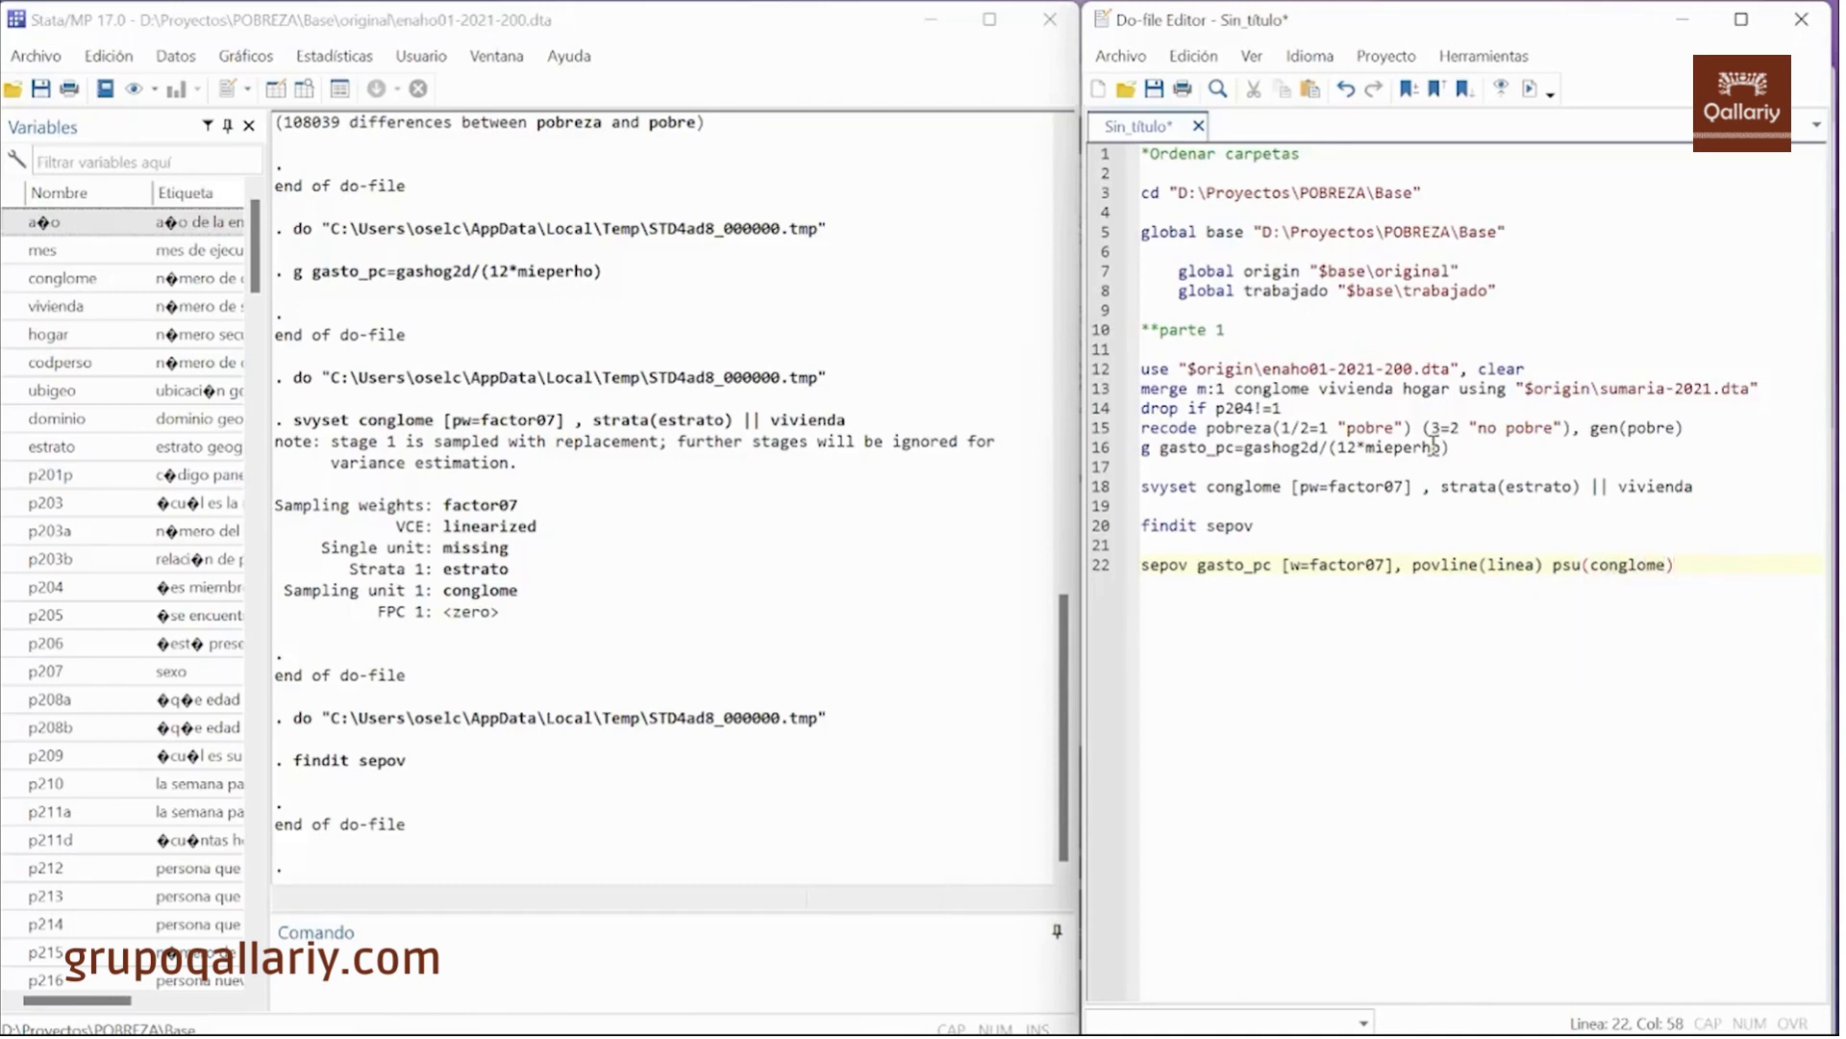
text(stra)
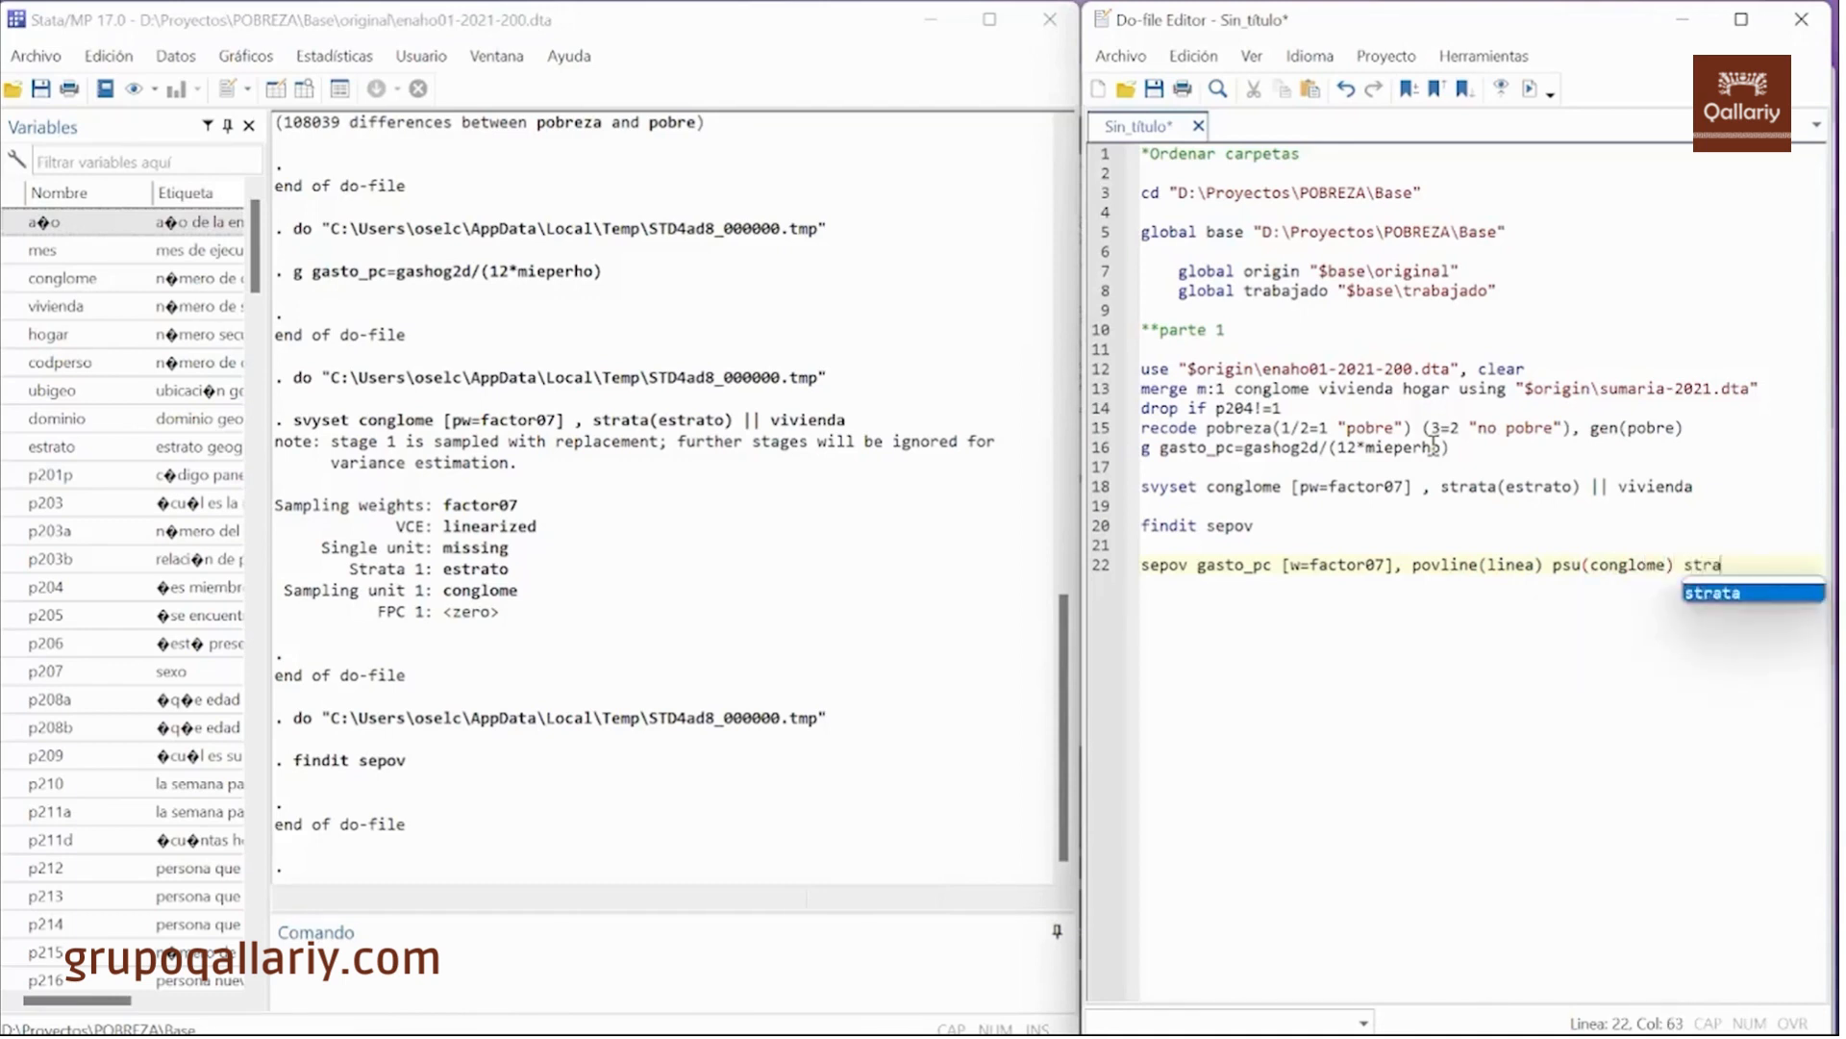
text(ta(estrat)
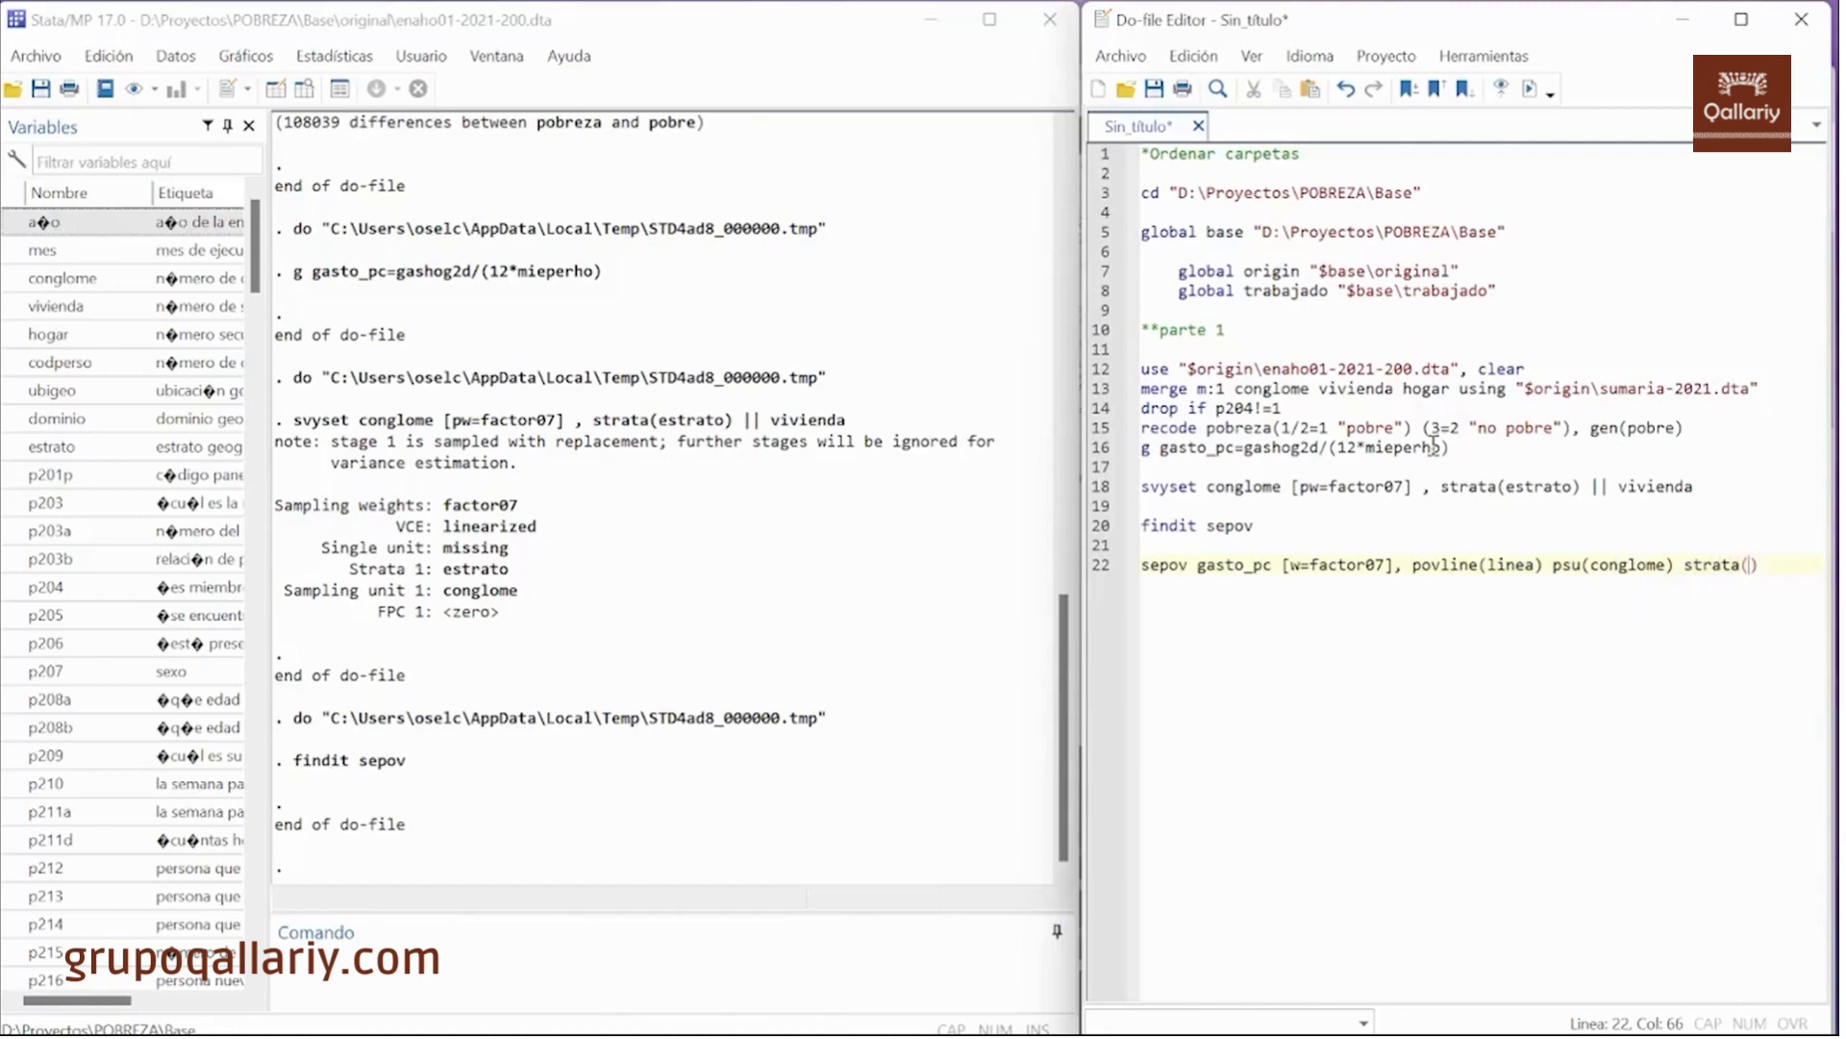
text(o)
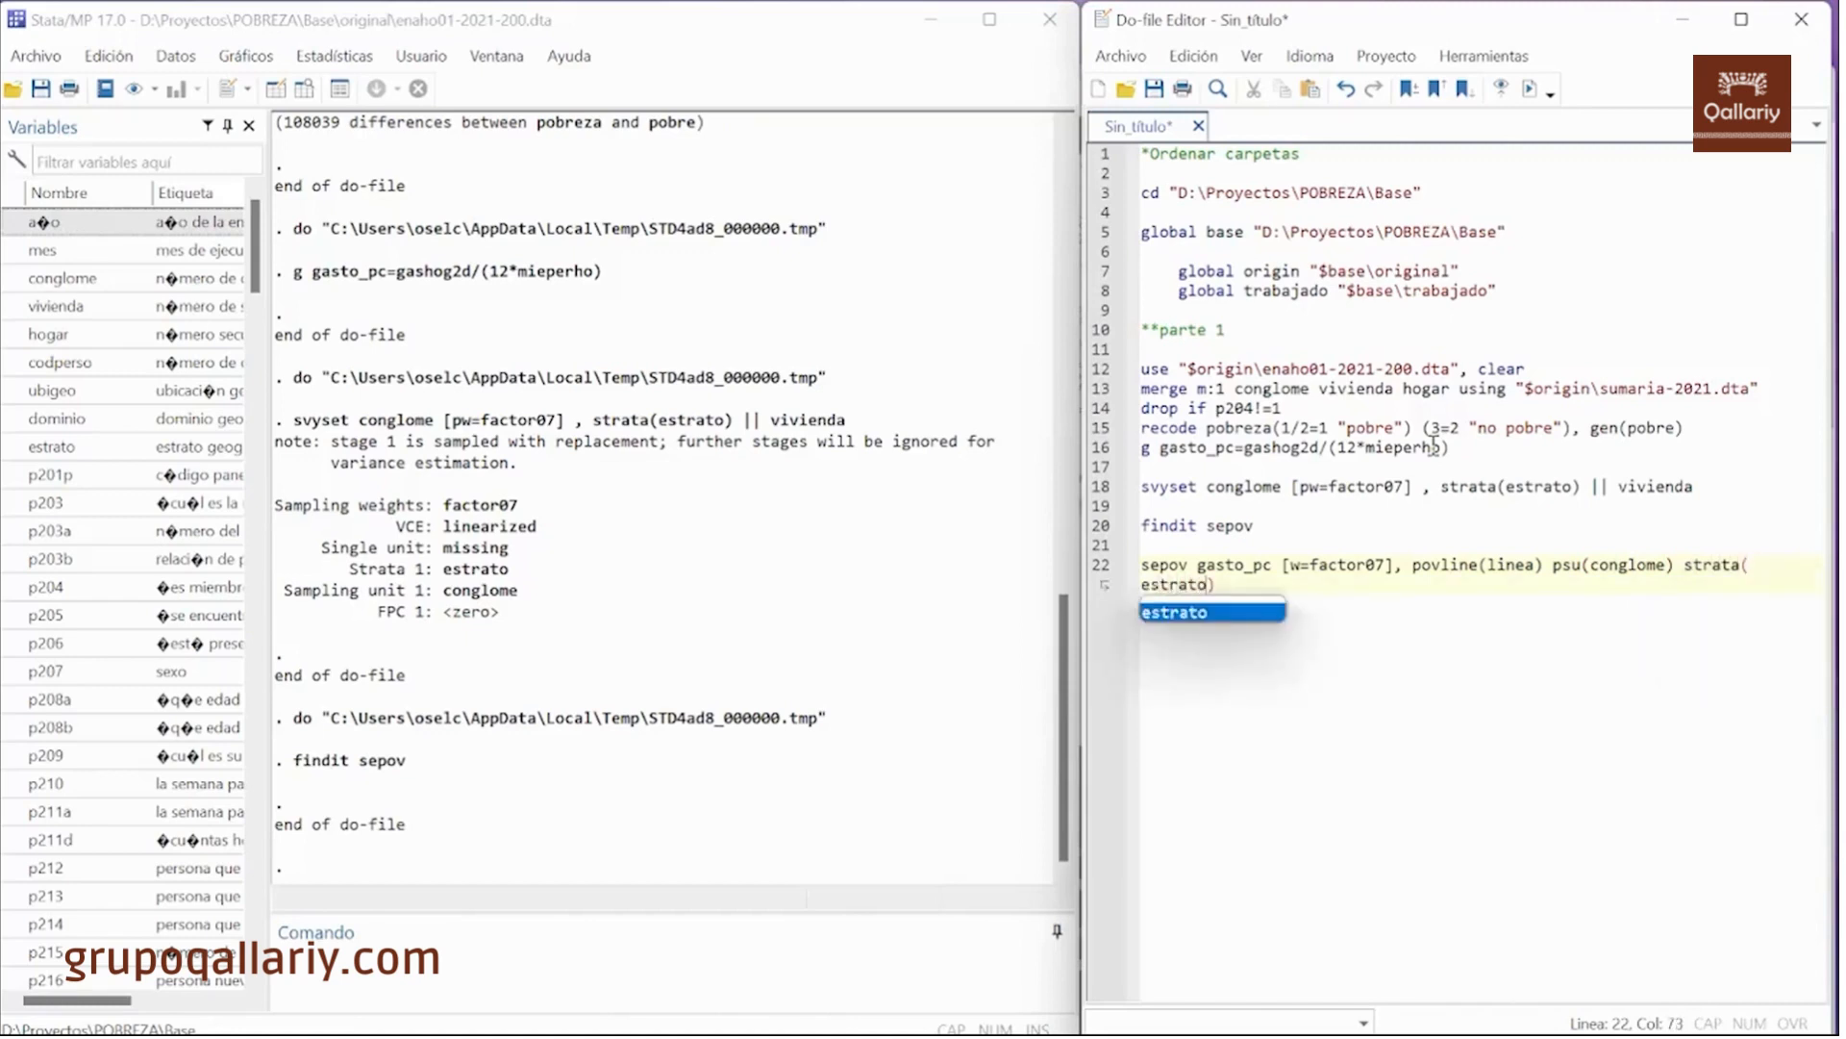
text())
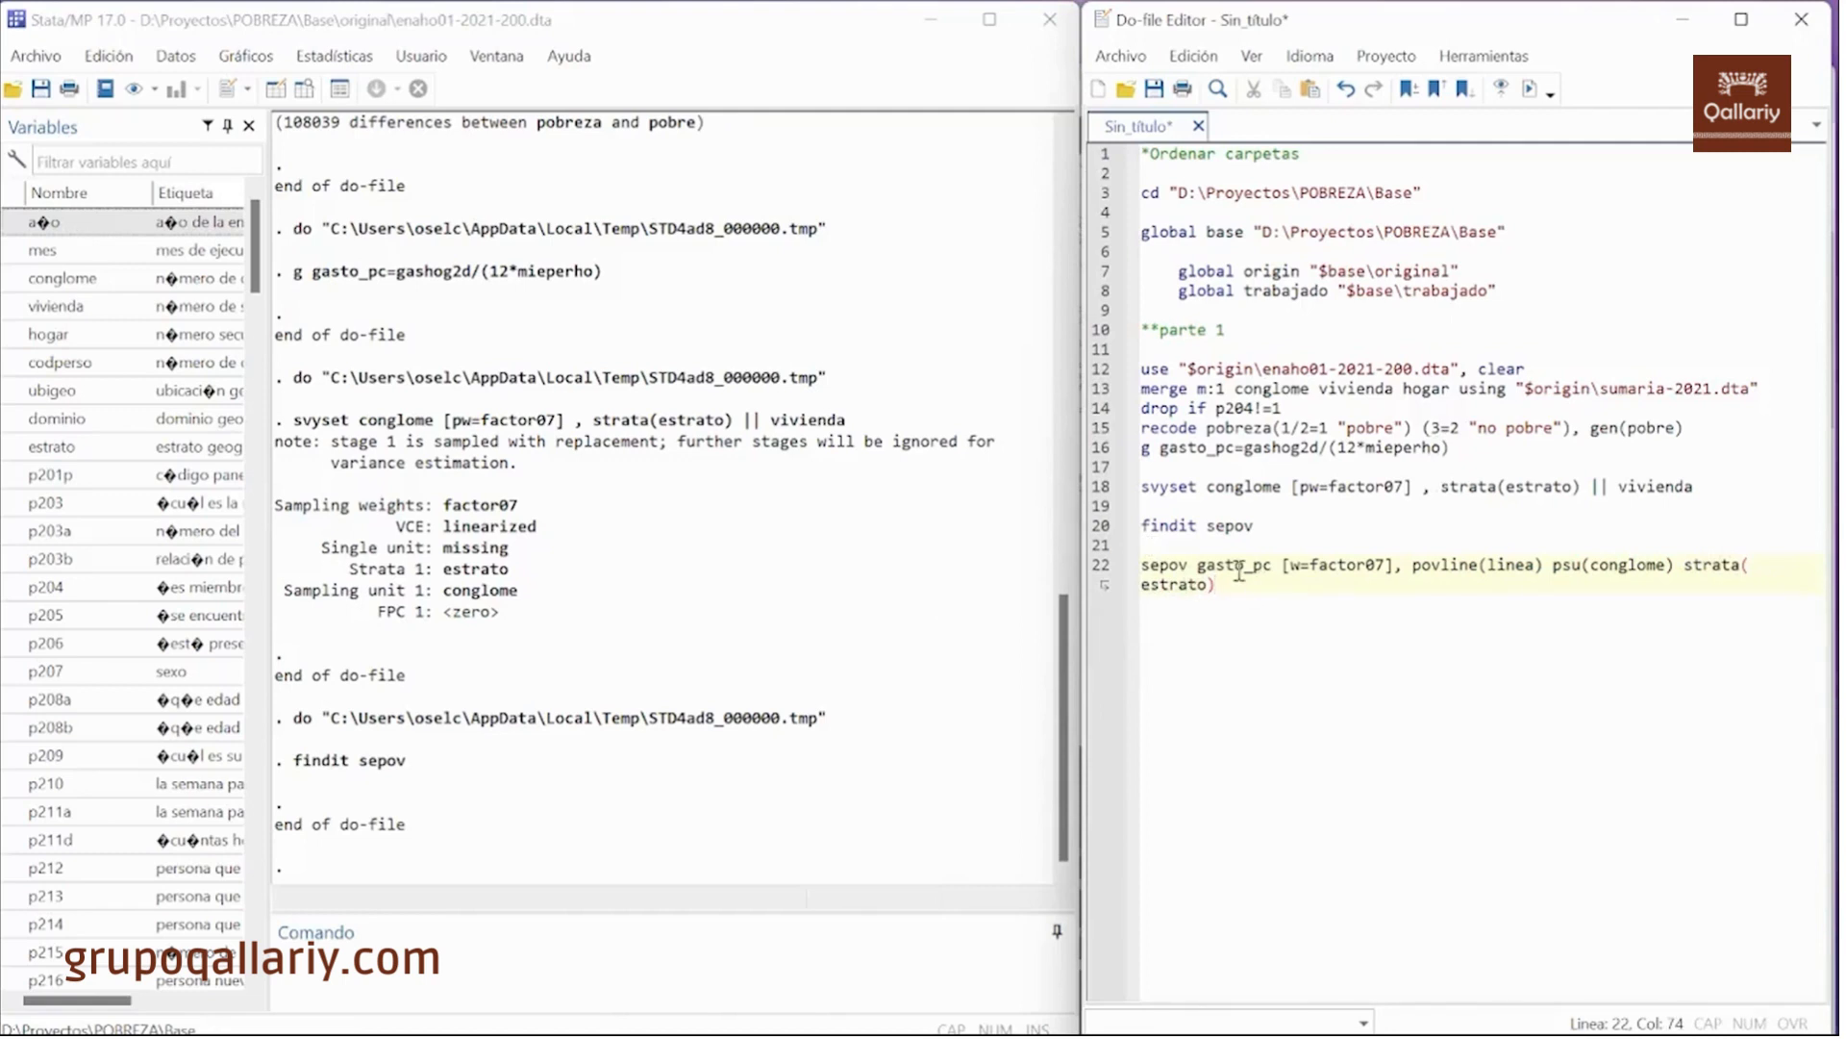
drag(1223, 589, 1141, 564)
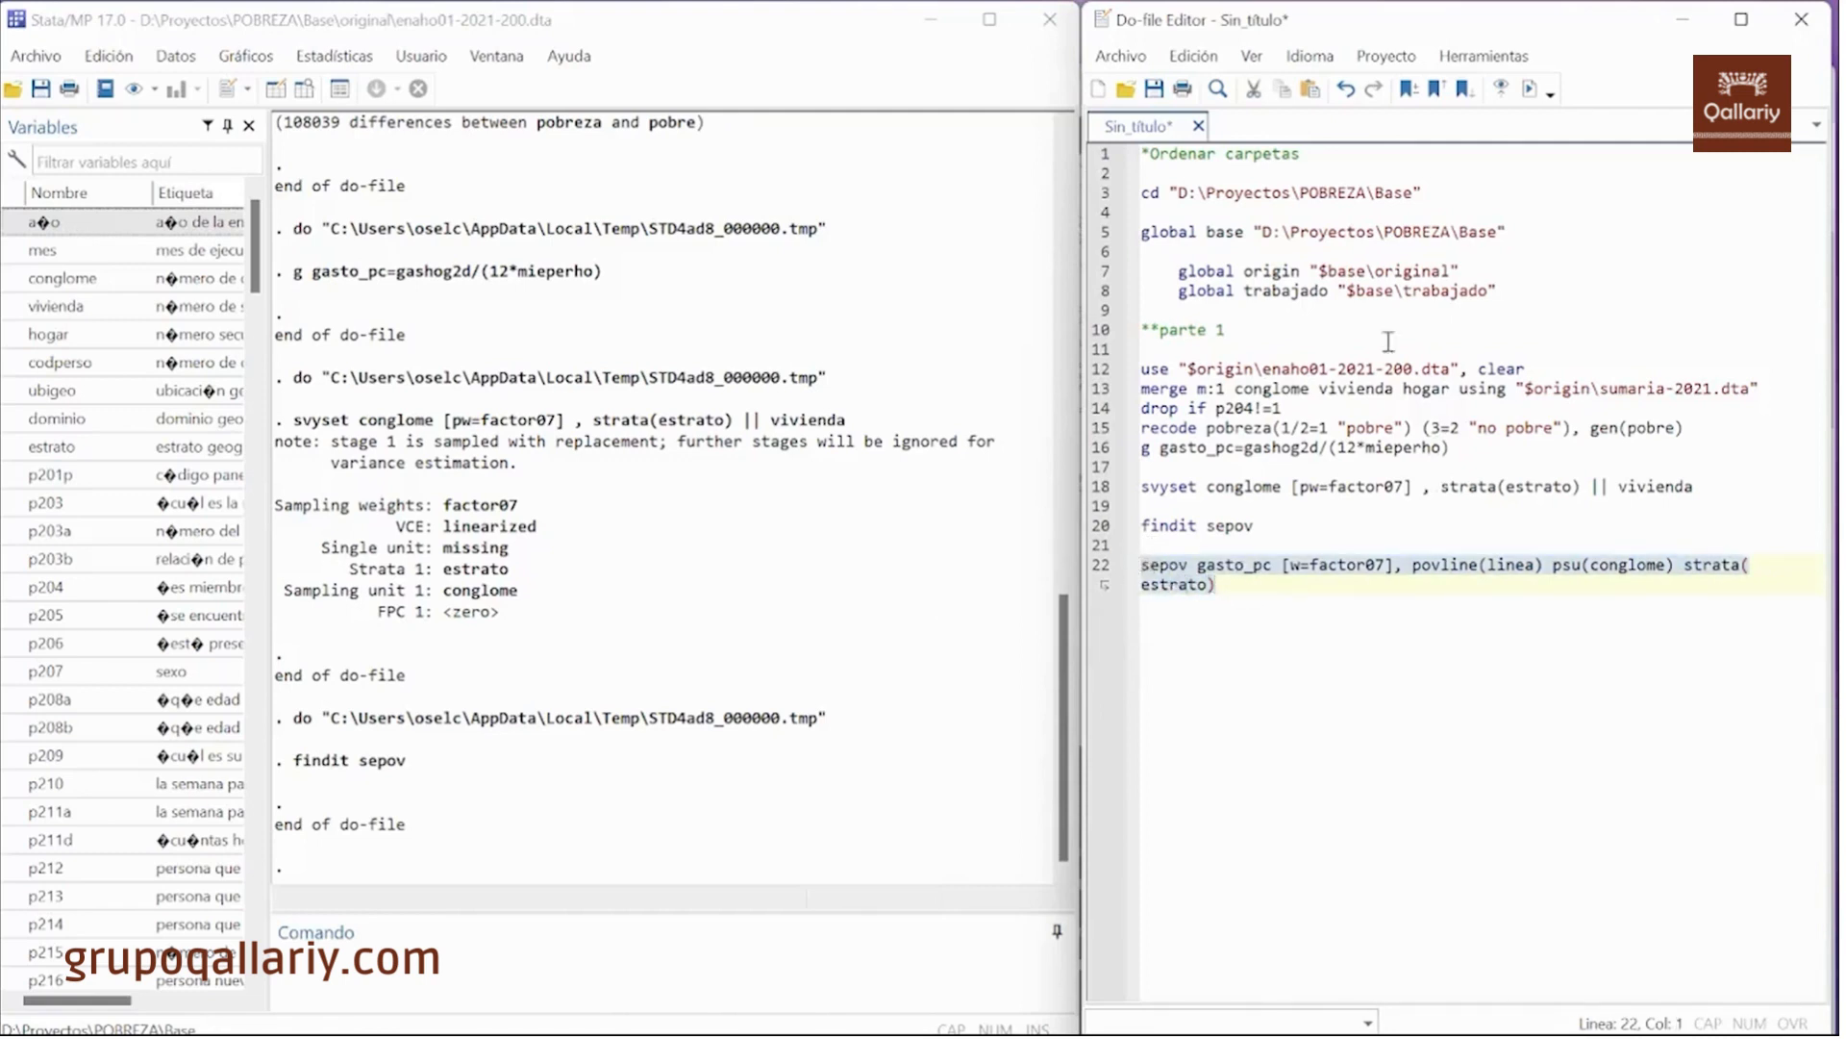
click(1531, 91)
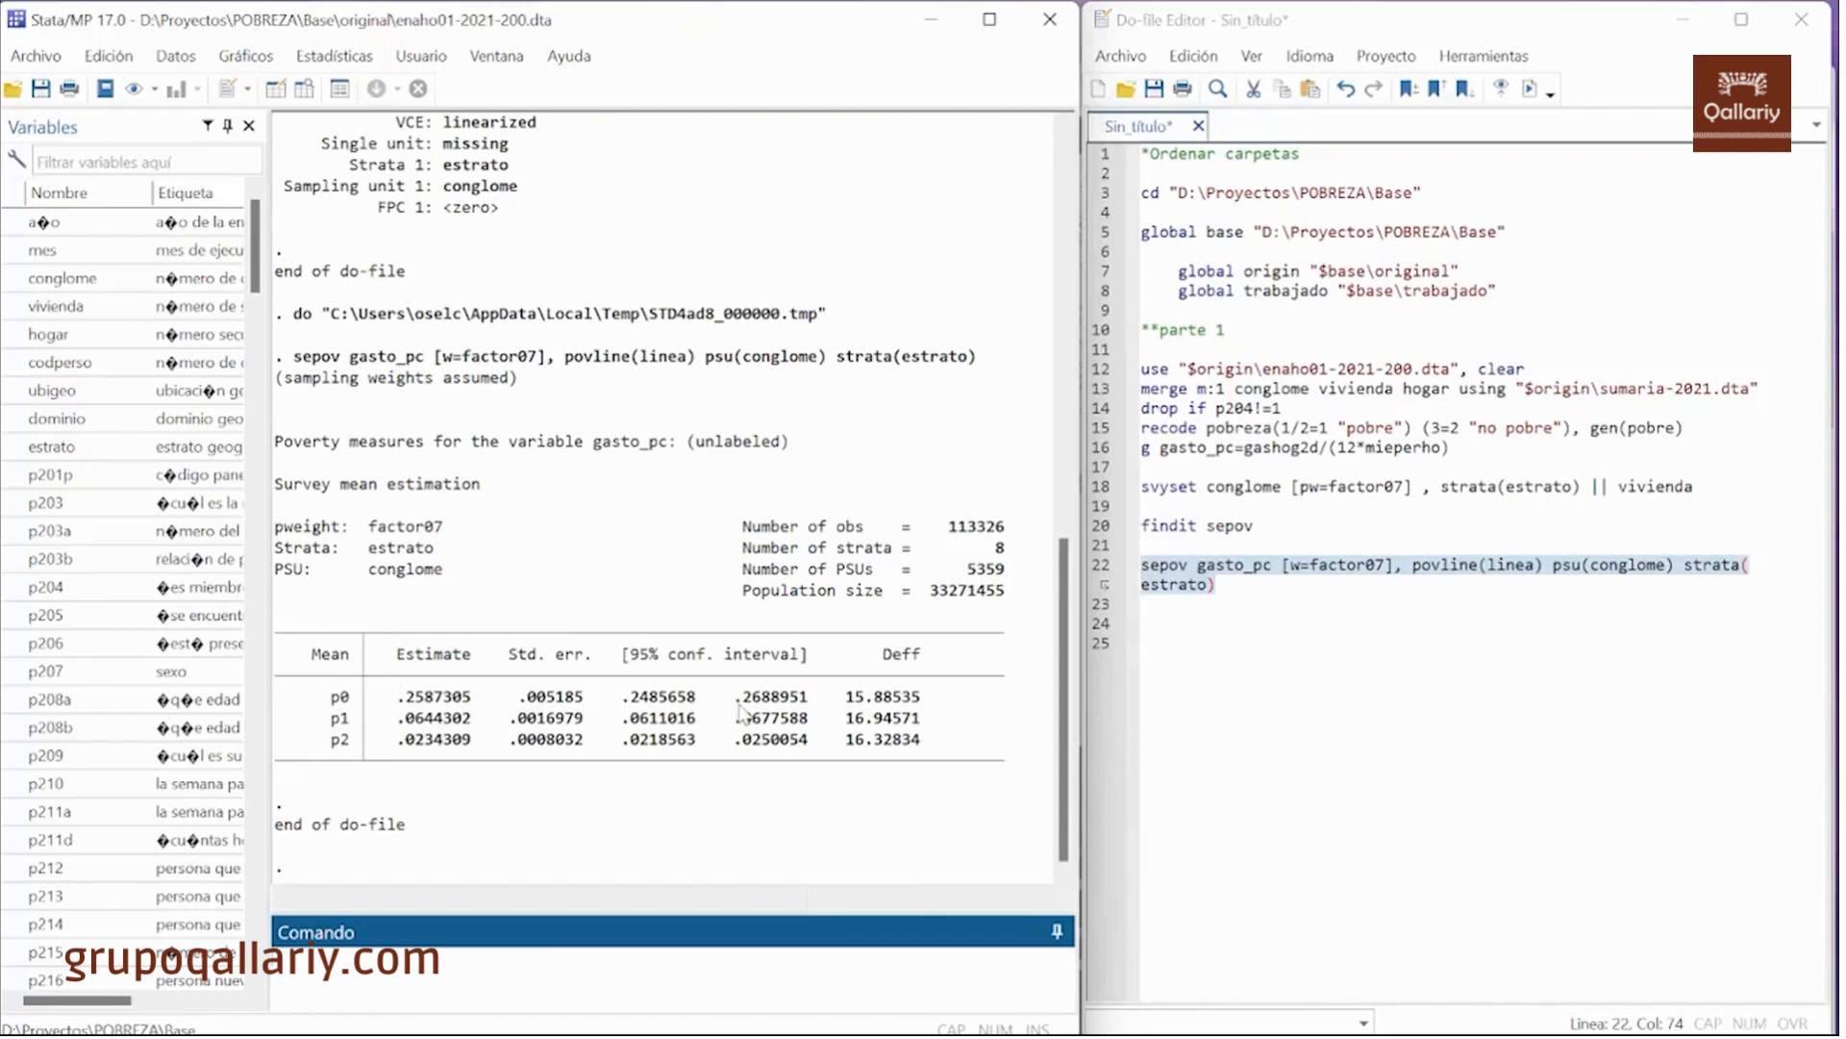
- Examine the lower and upper 95% confidence limits of p0 in the sepov results table
drag(623, 698, 697, 709)
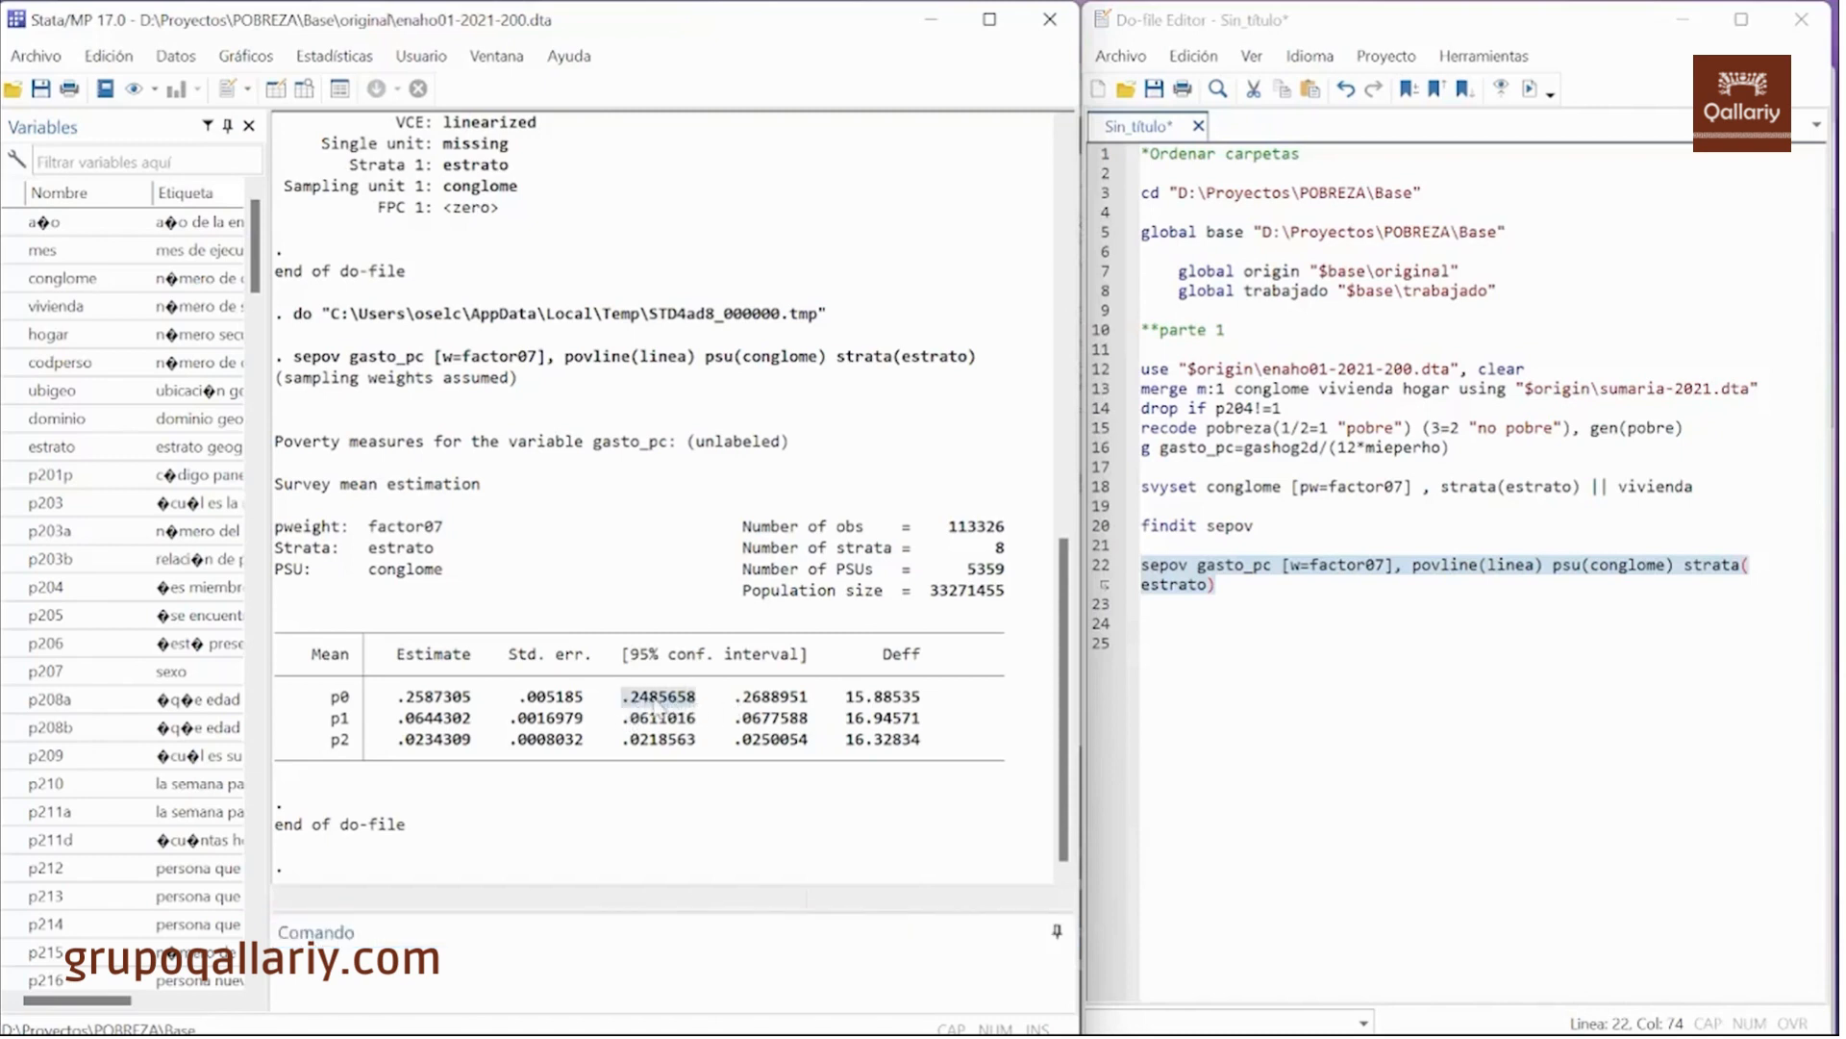
drag(741, 698, 779, 702)
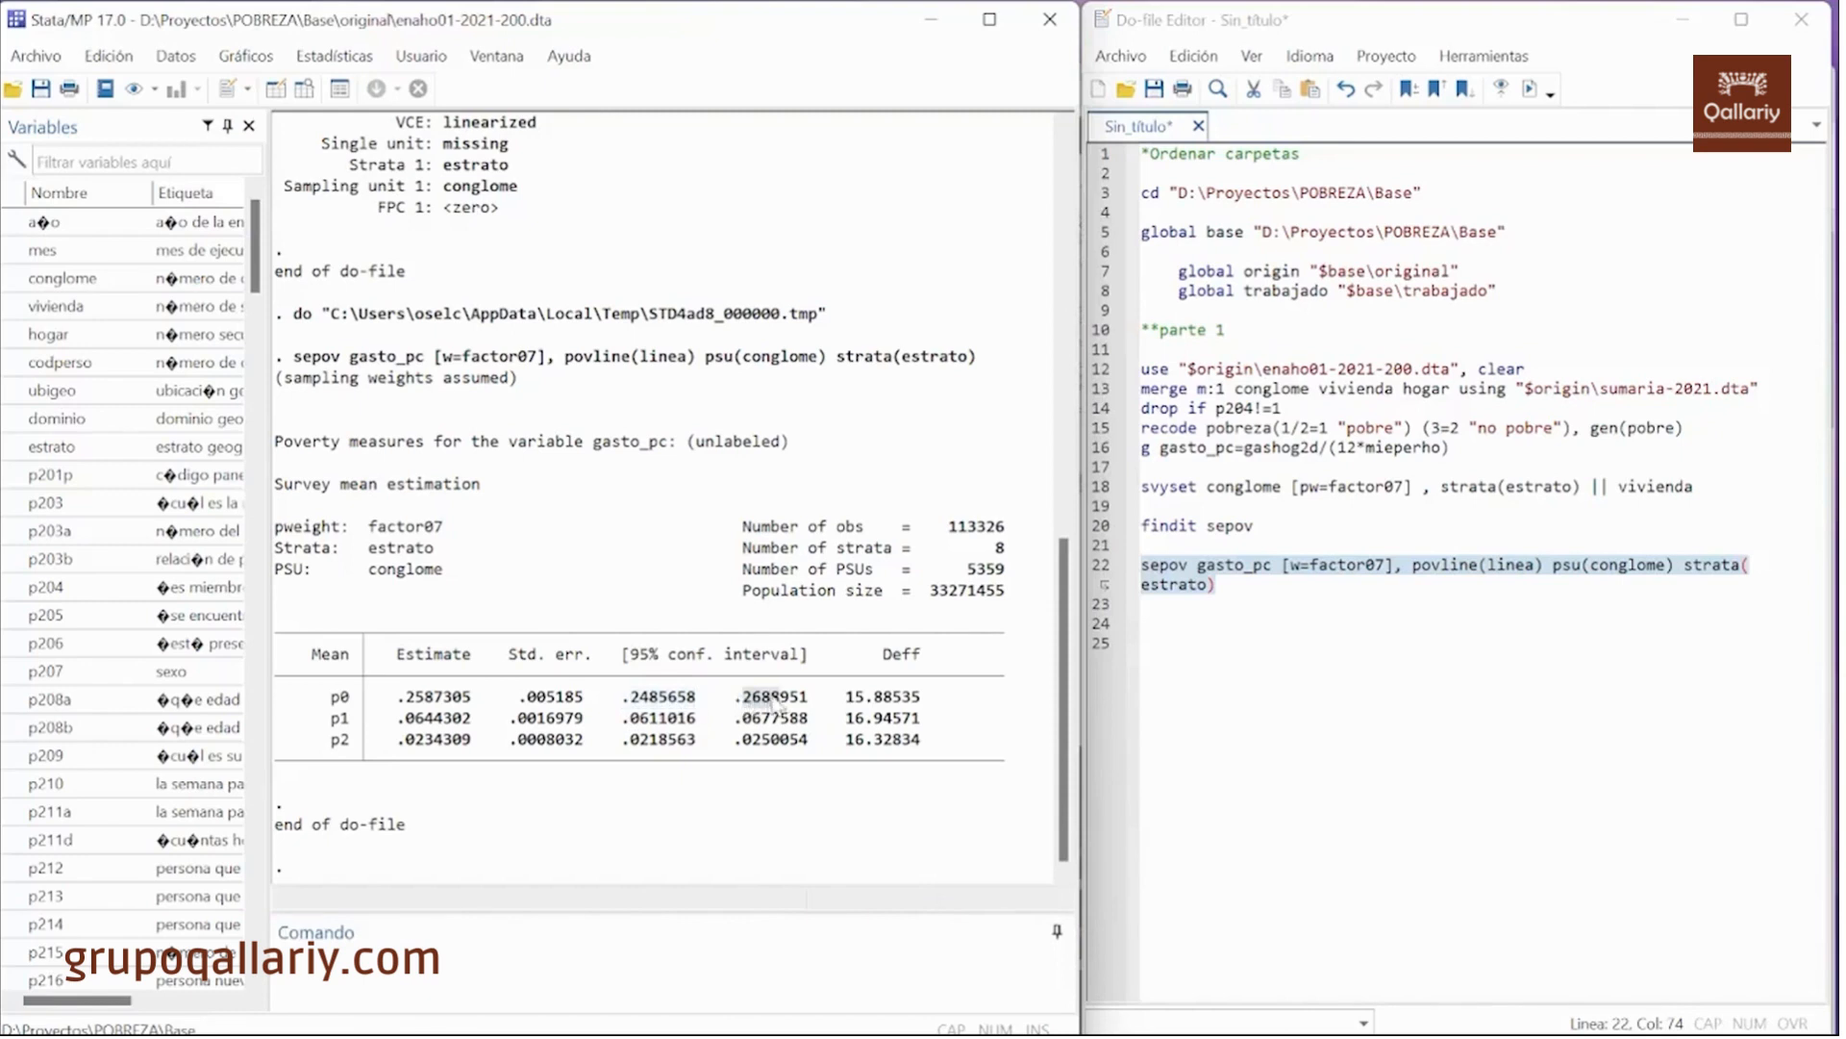
click(774, 710)
click(729, 627)
- Add the comment "*Manual" on line 24 of the do-file, below the sepov command
click(1241, 624)
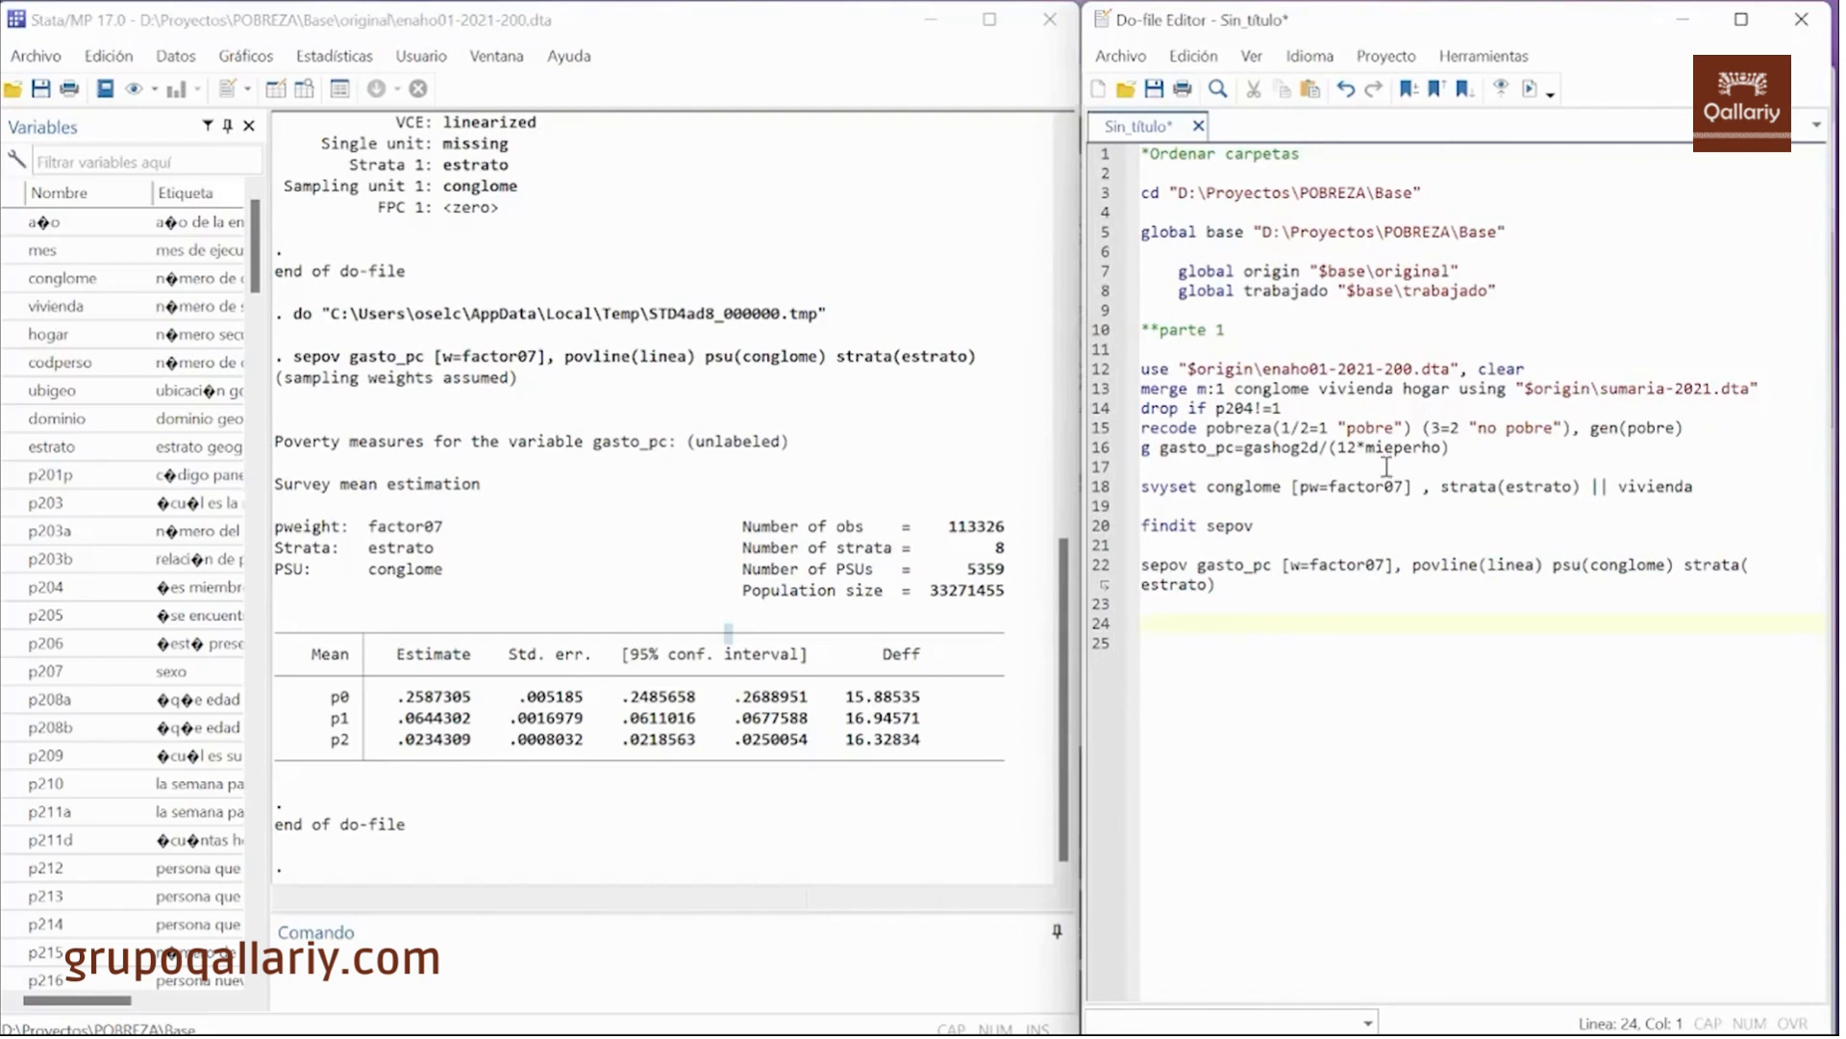
text(*Manual)
key(Return)
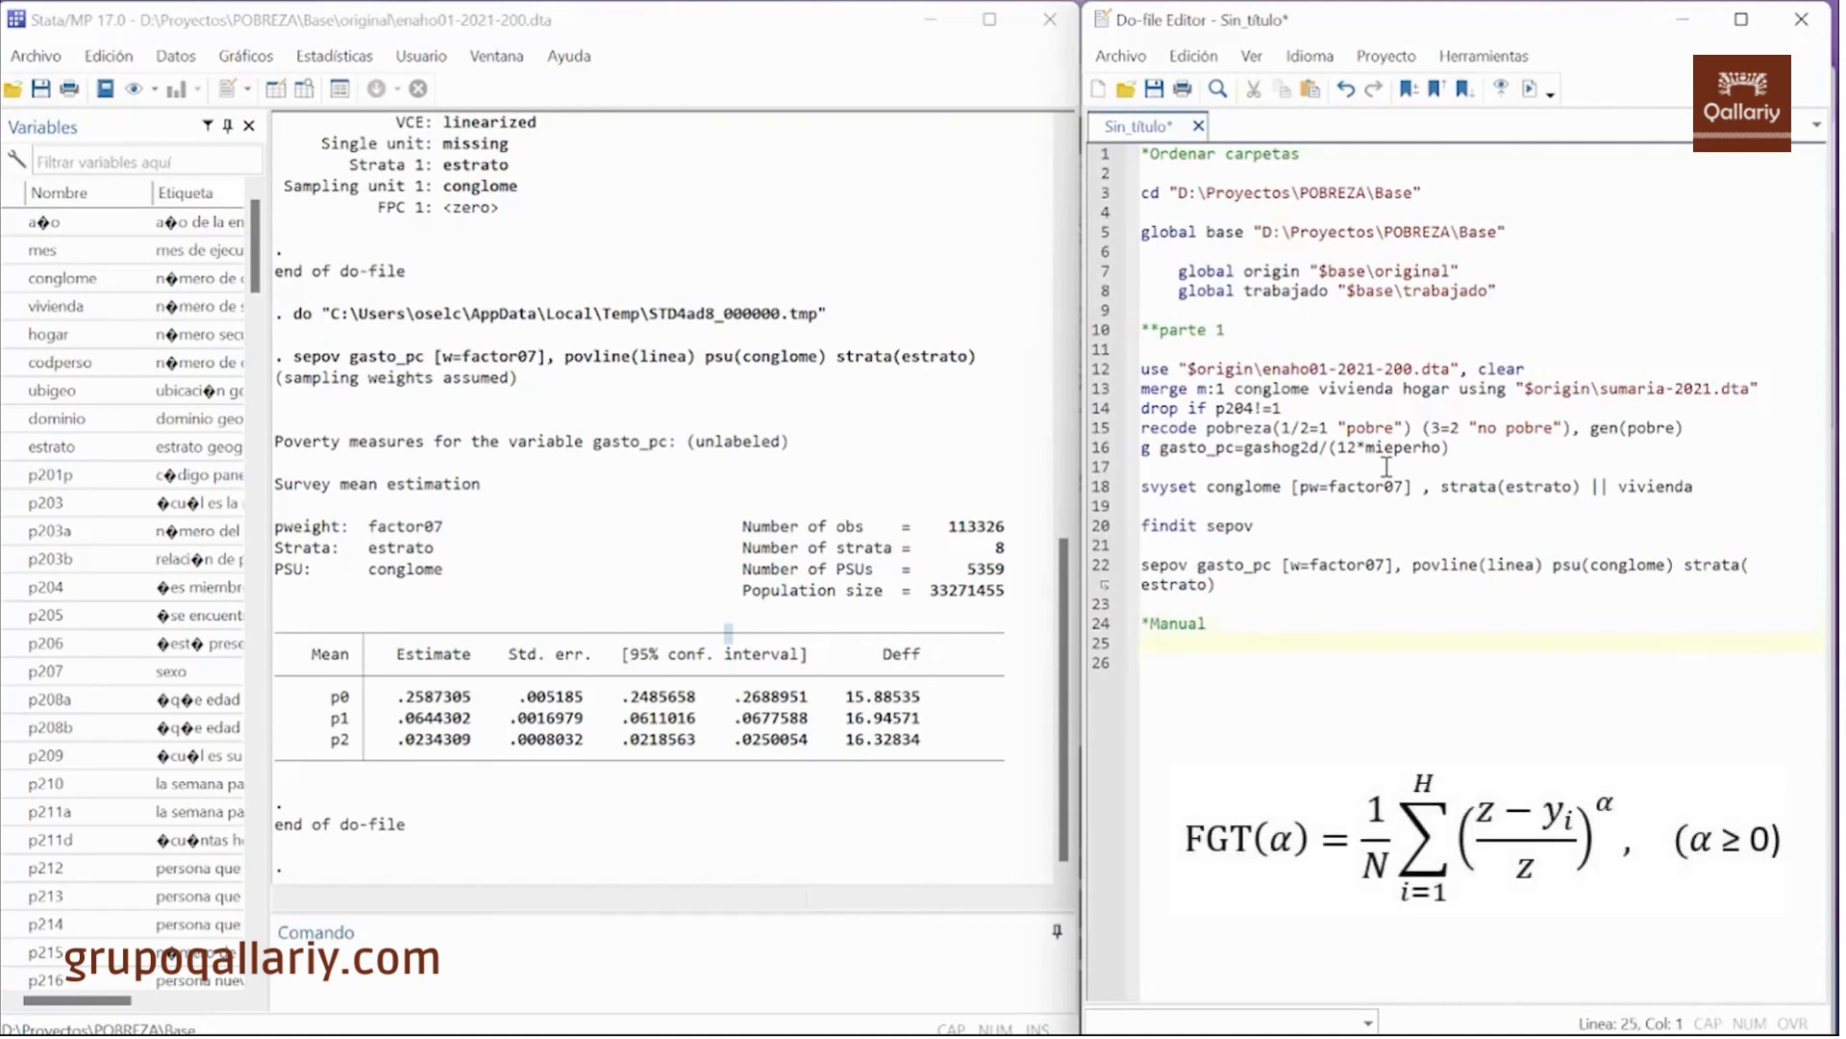
- Write "gen p_yz=((linea-gasto_pc)/linea)" on line 25 below the *Manual comment and run that line
text(gen p_yz=()
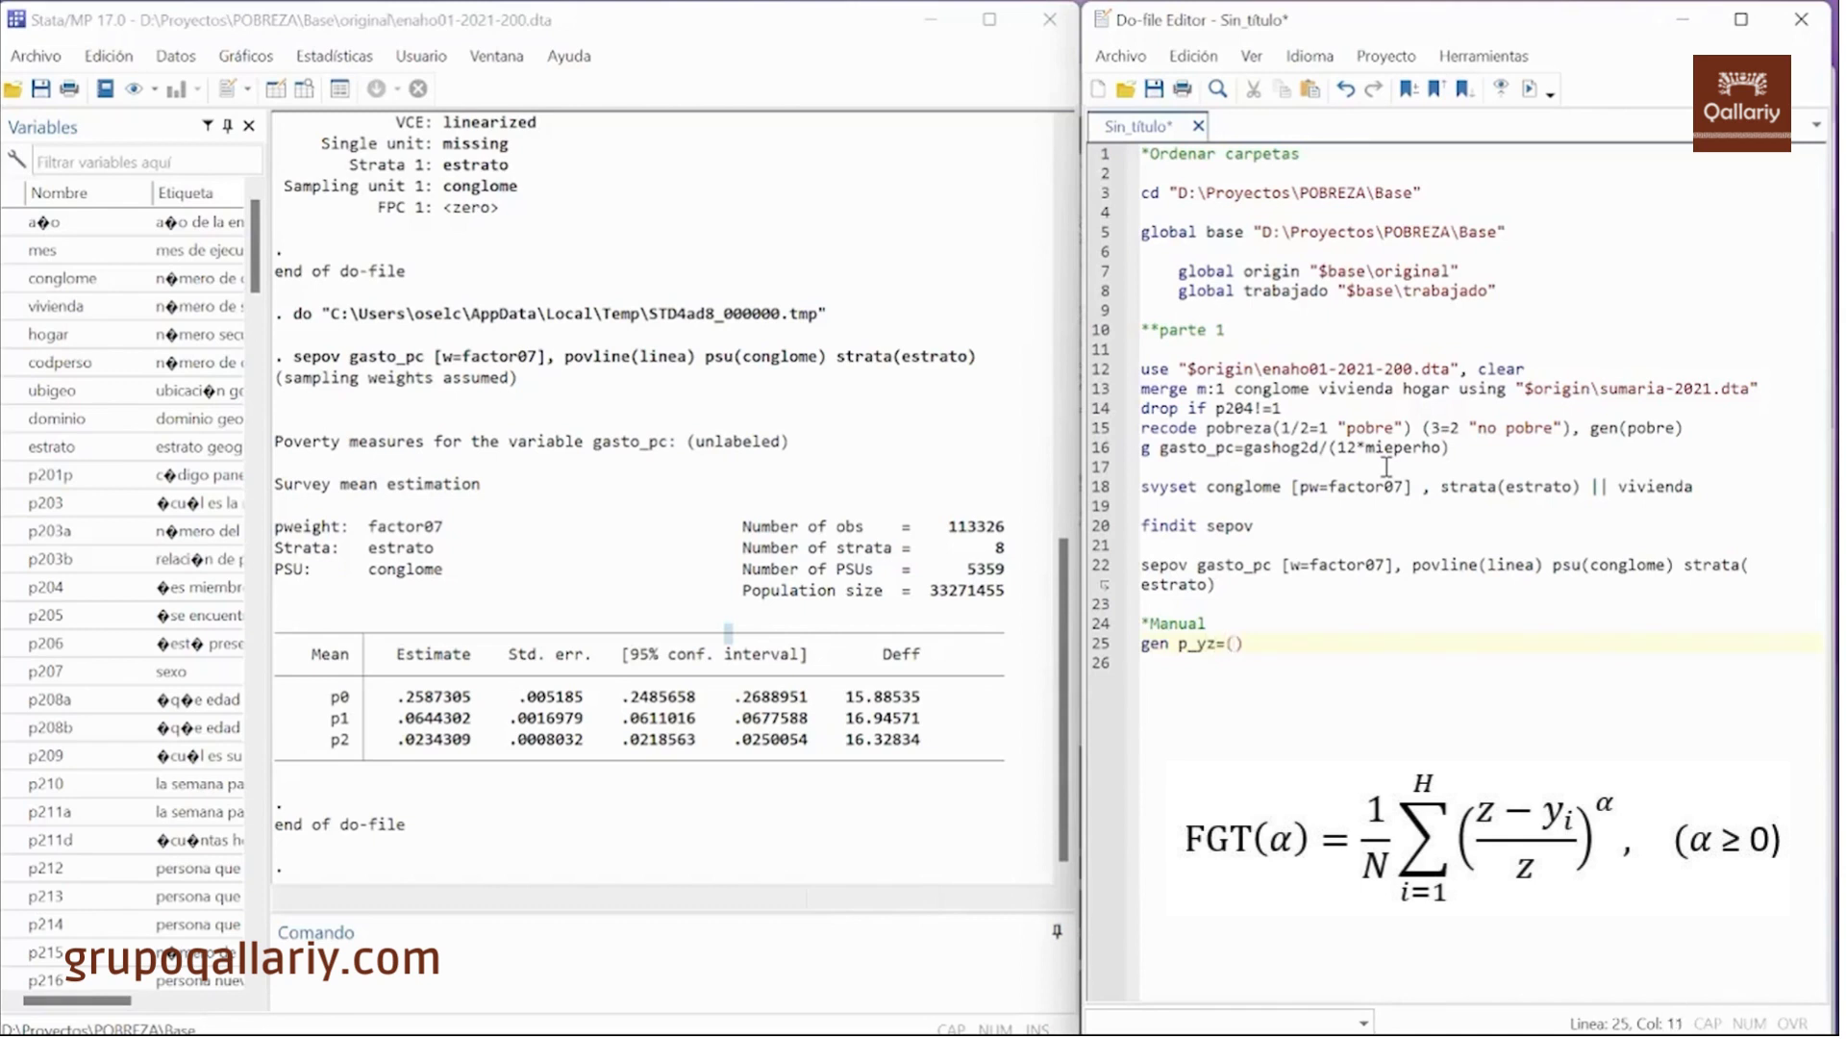
text((linea)
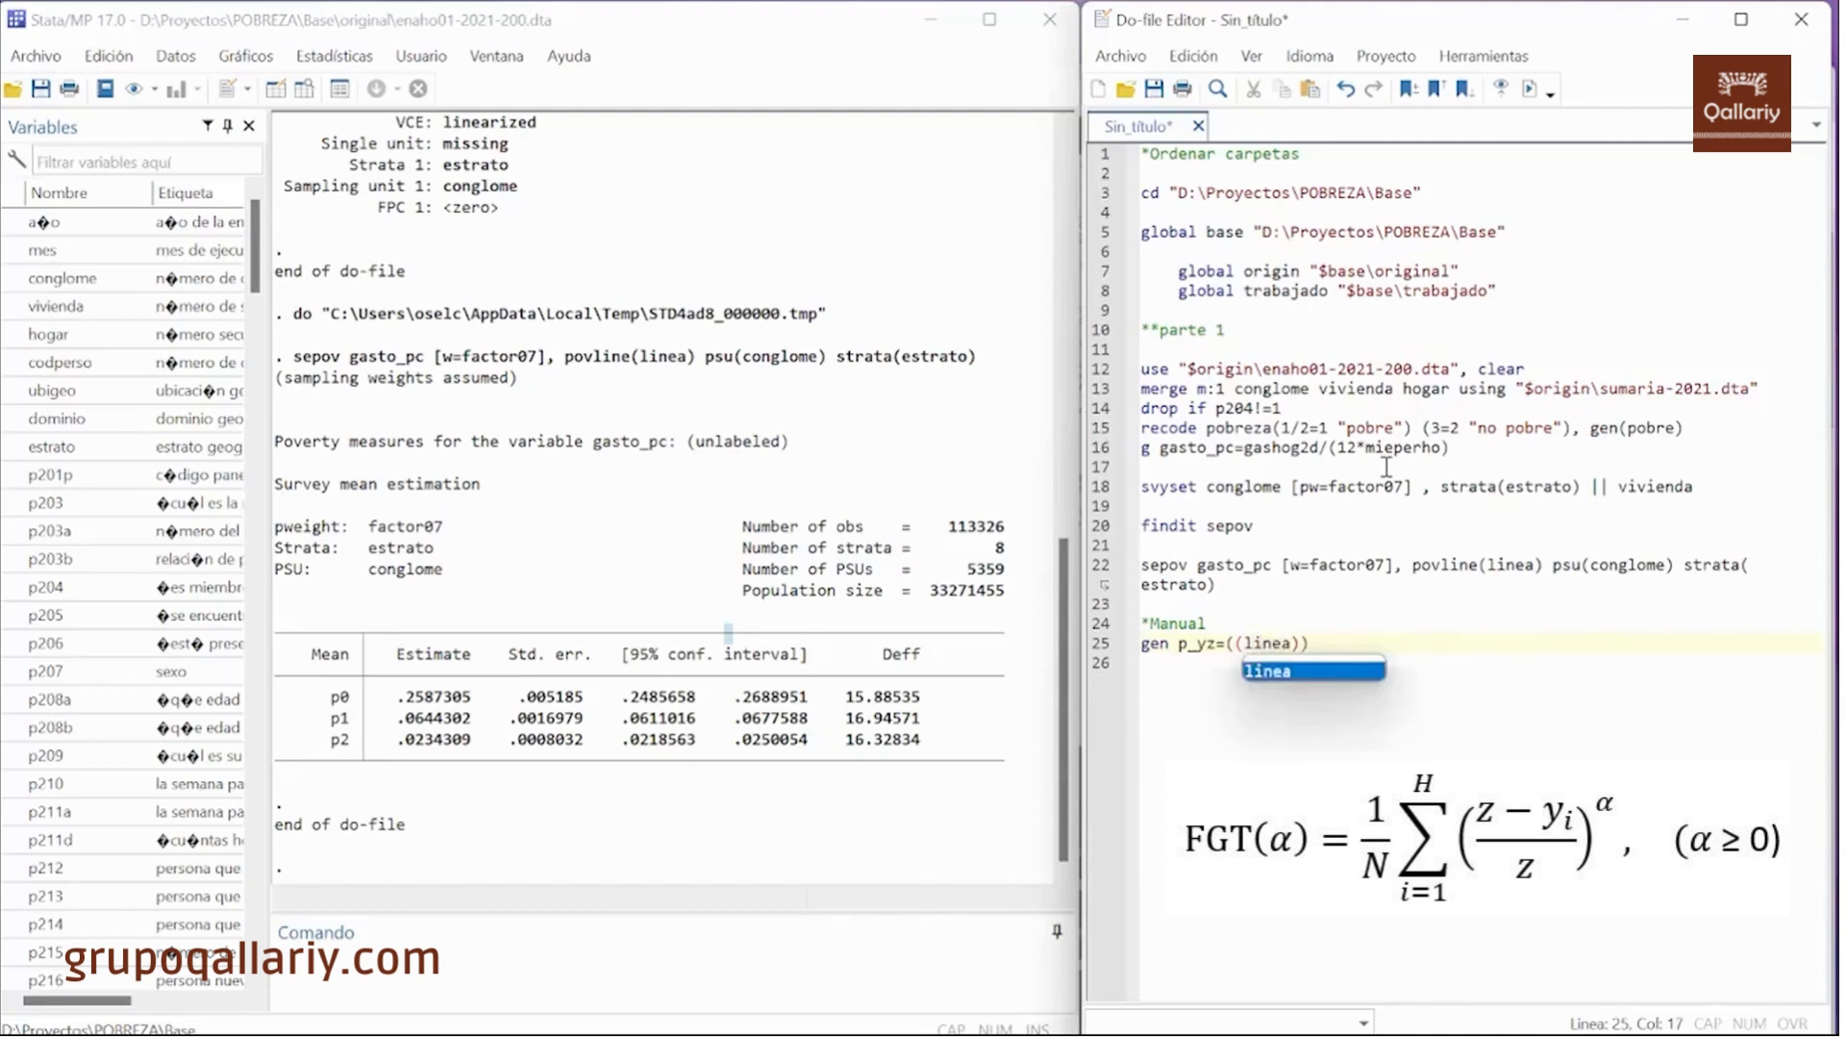
text(-)
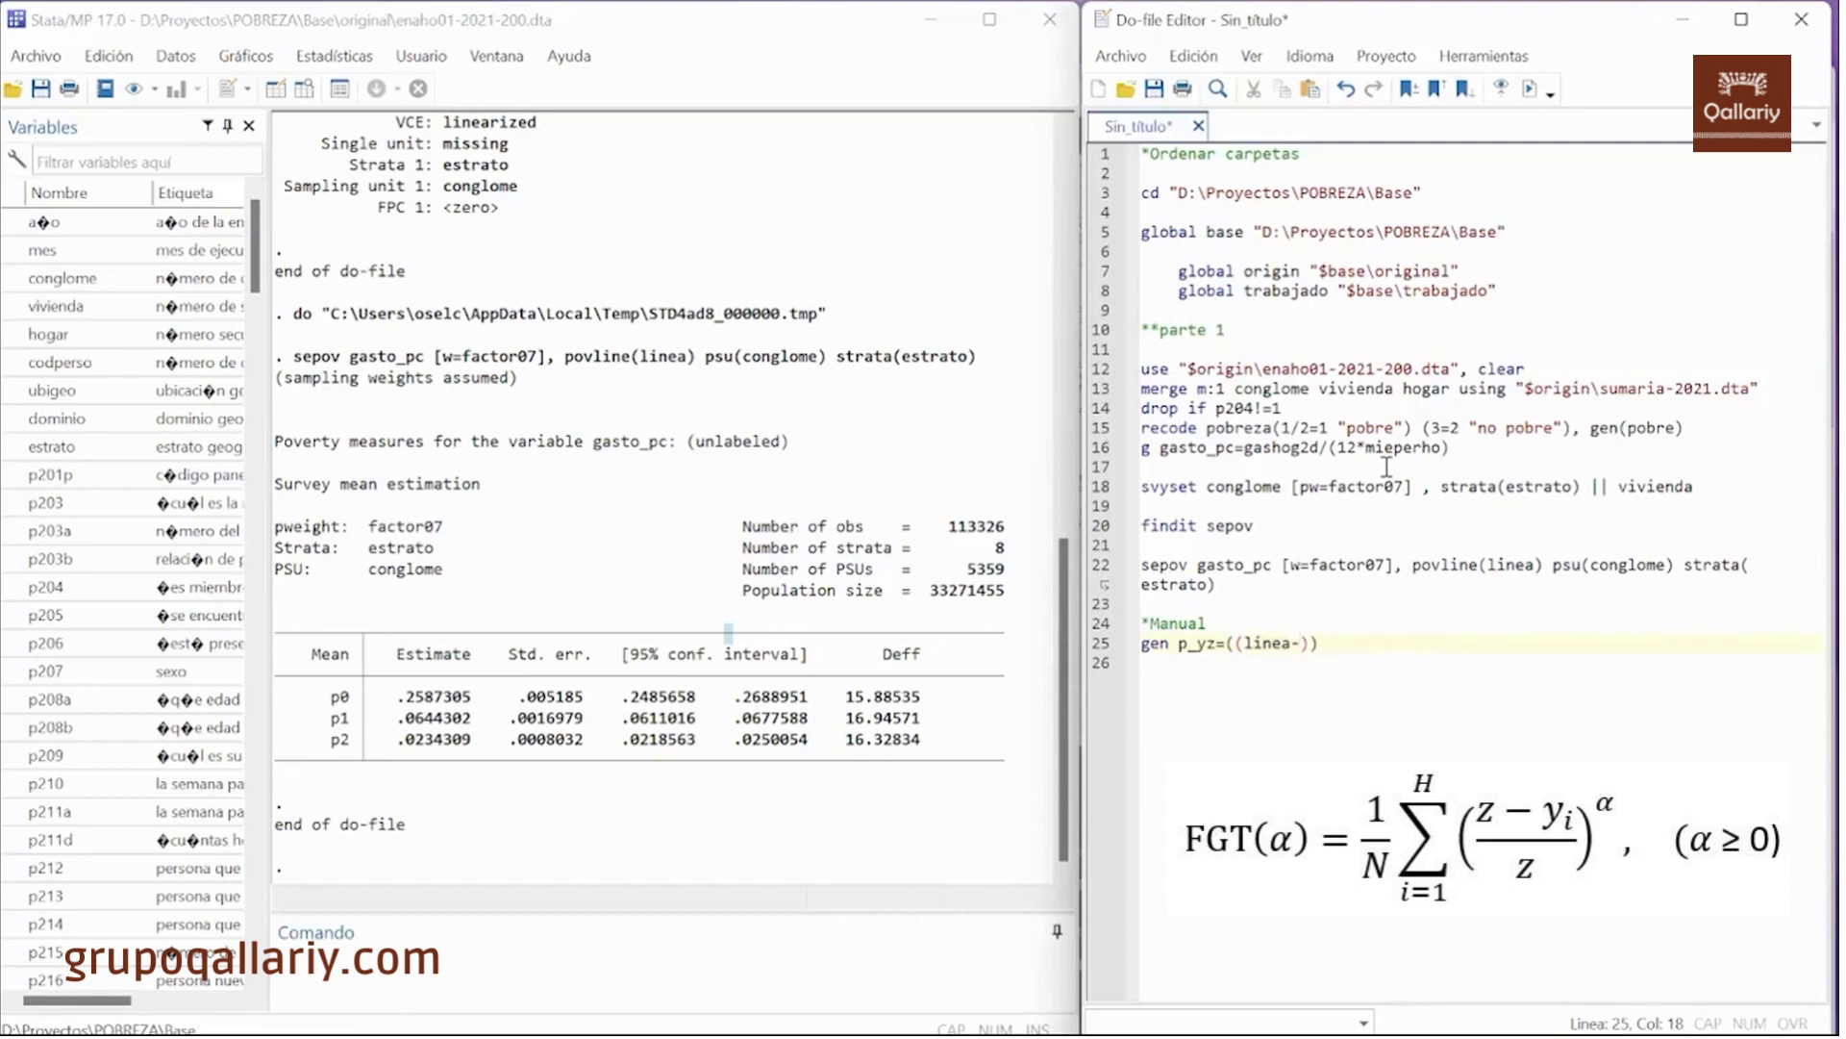
text(gas)
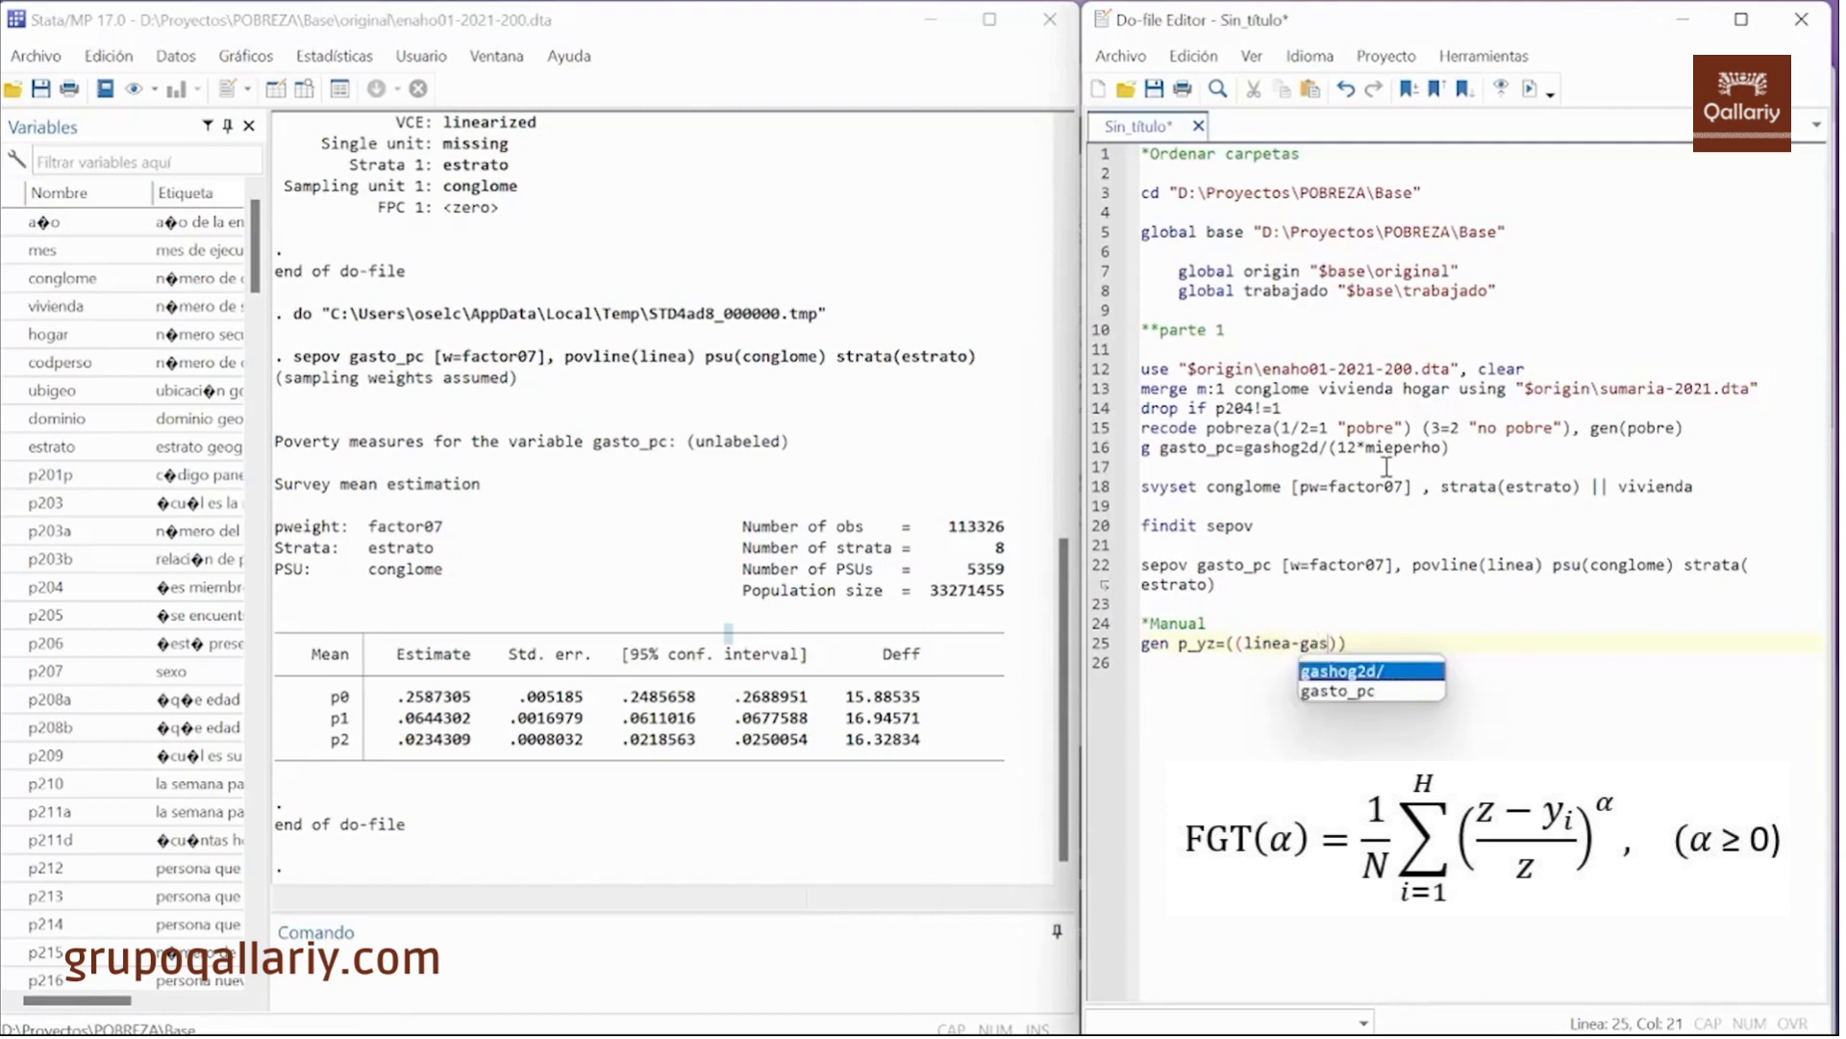
key(Down)
key(Return)
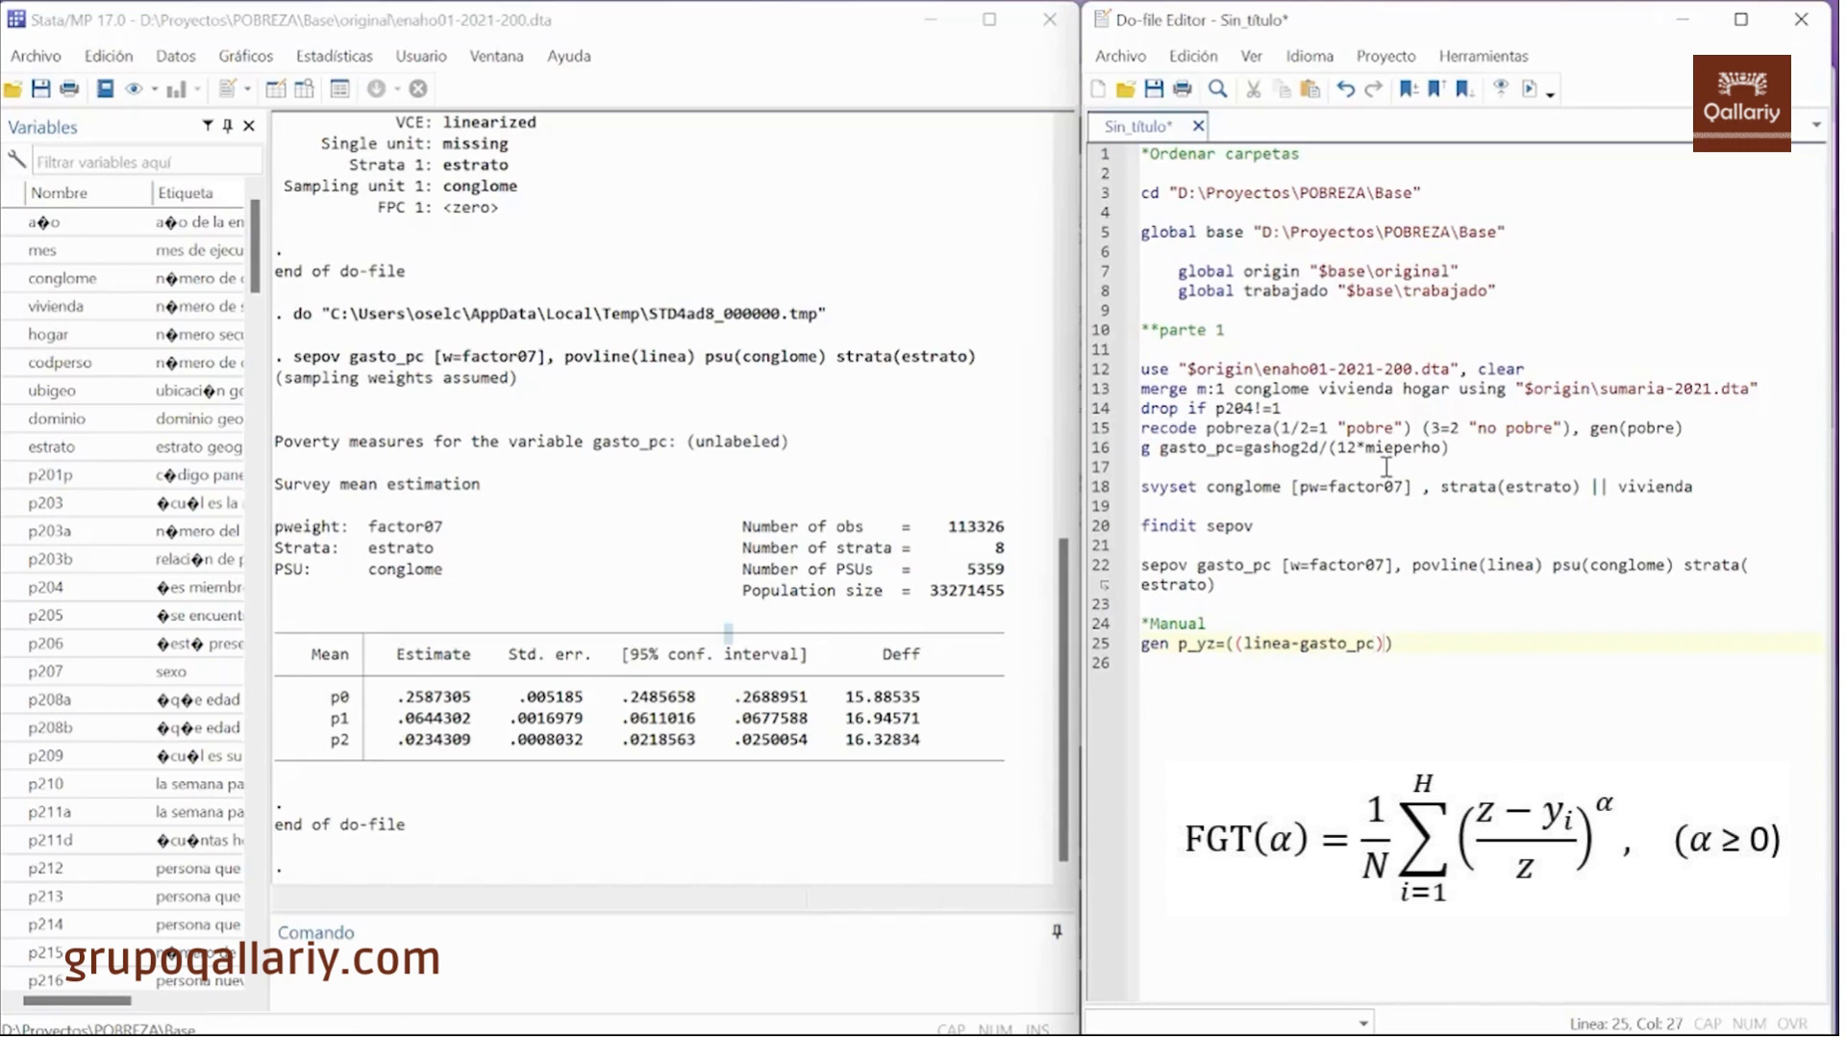
text()/linea)
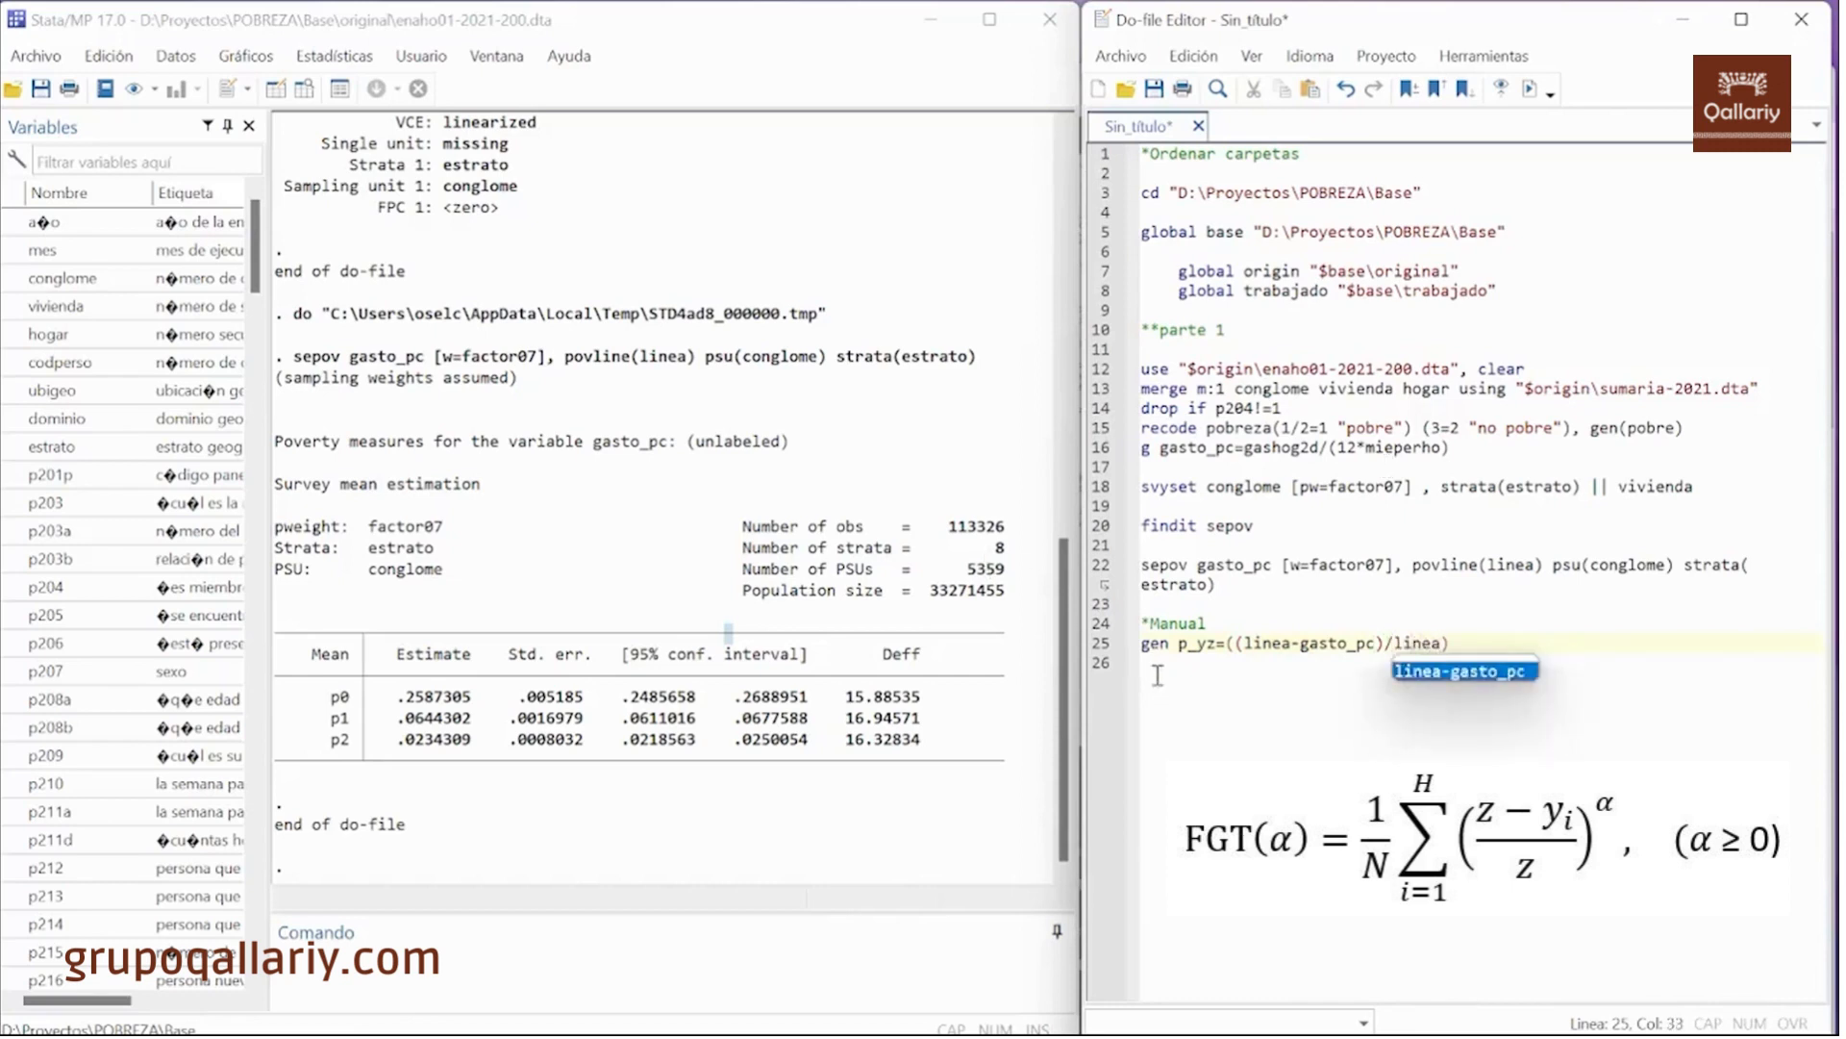
click(1101, 644)
click(1531, 91)
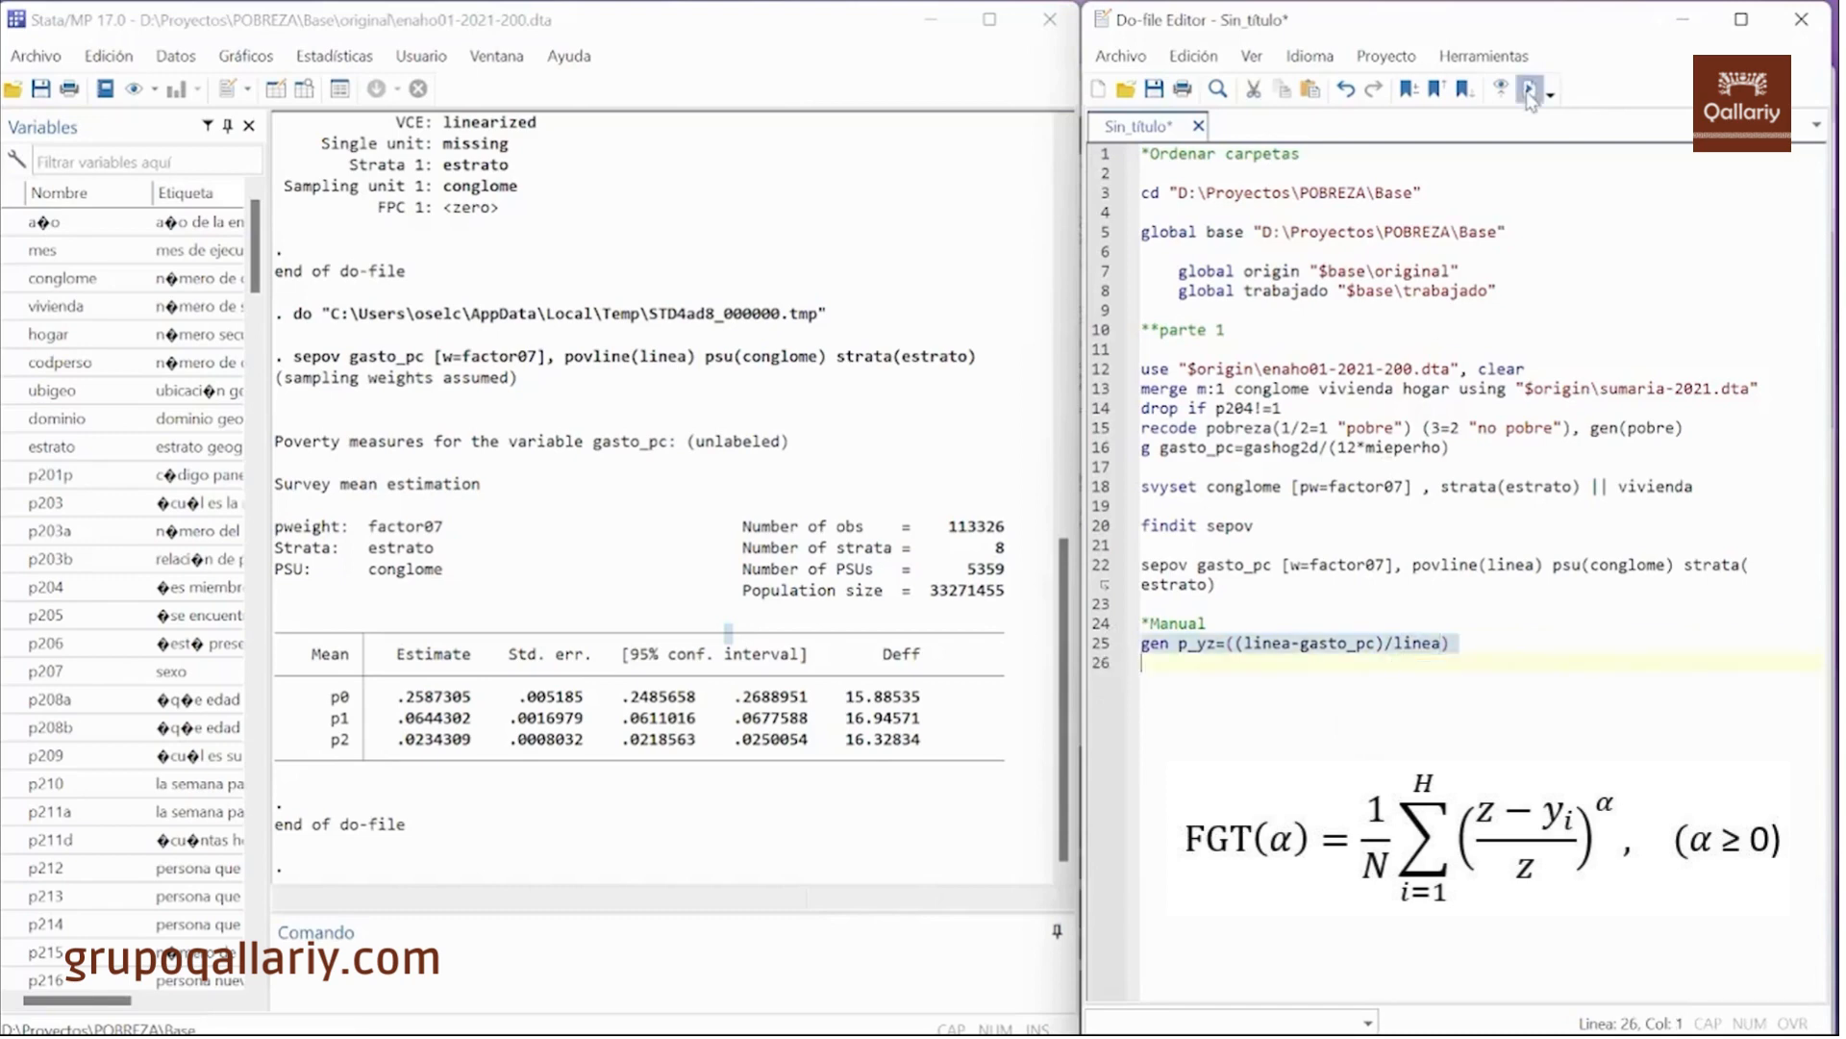
- Create an empty "forvalues i=0/2" loop block with braces, starting on line 27 of the do-file
click(1170, 688)
key(Return)
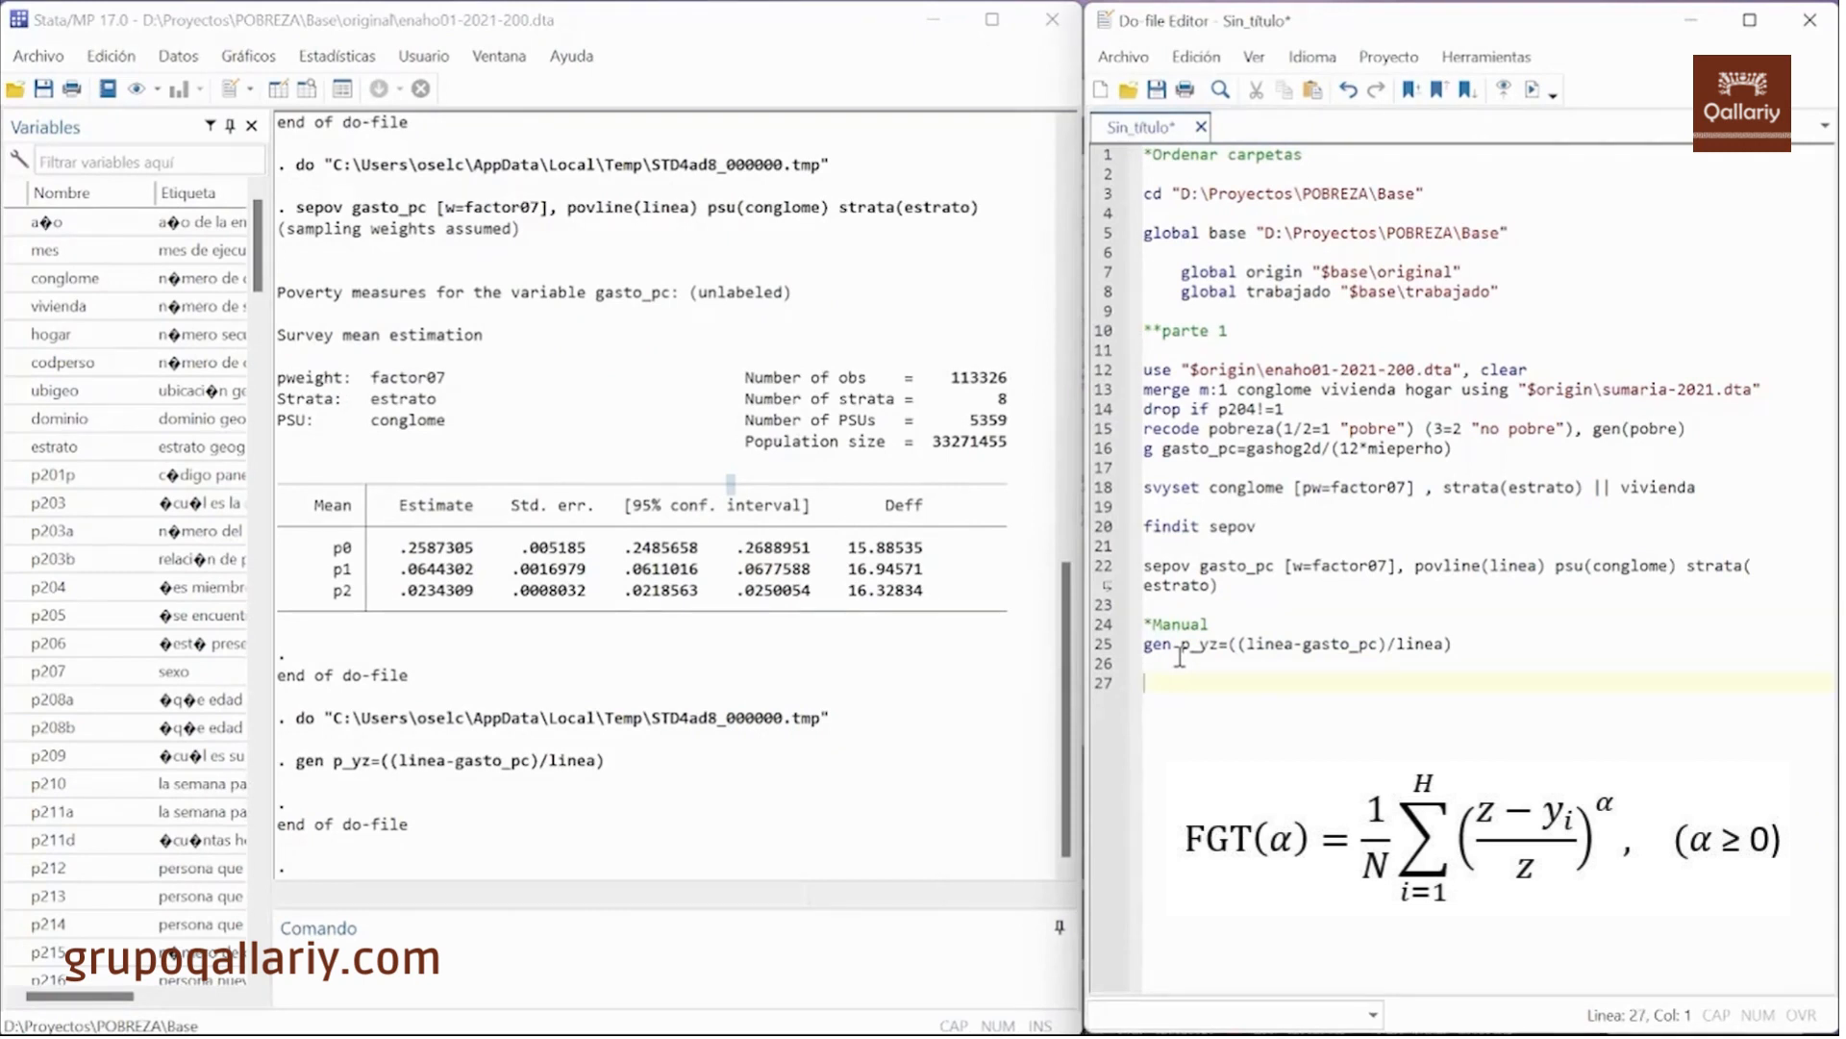
text(forva)
key(Return)
text(i=0)
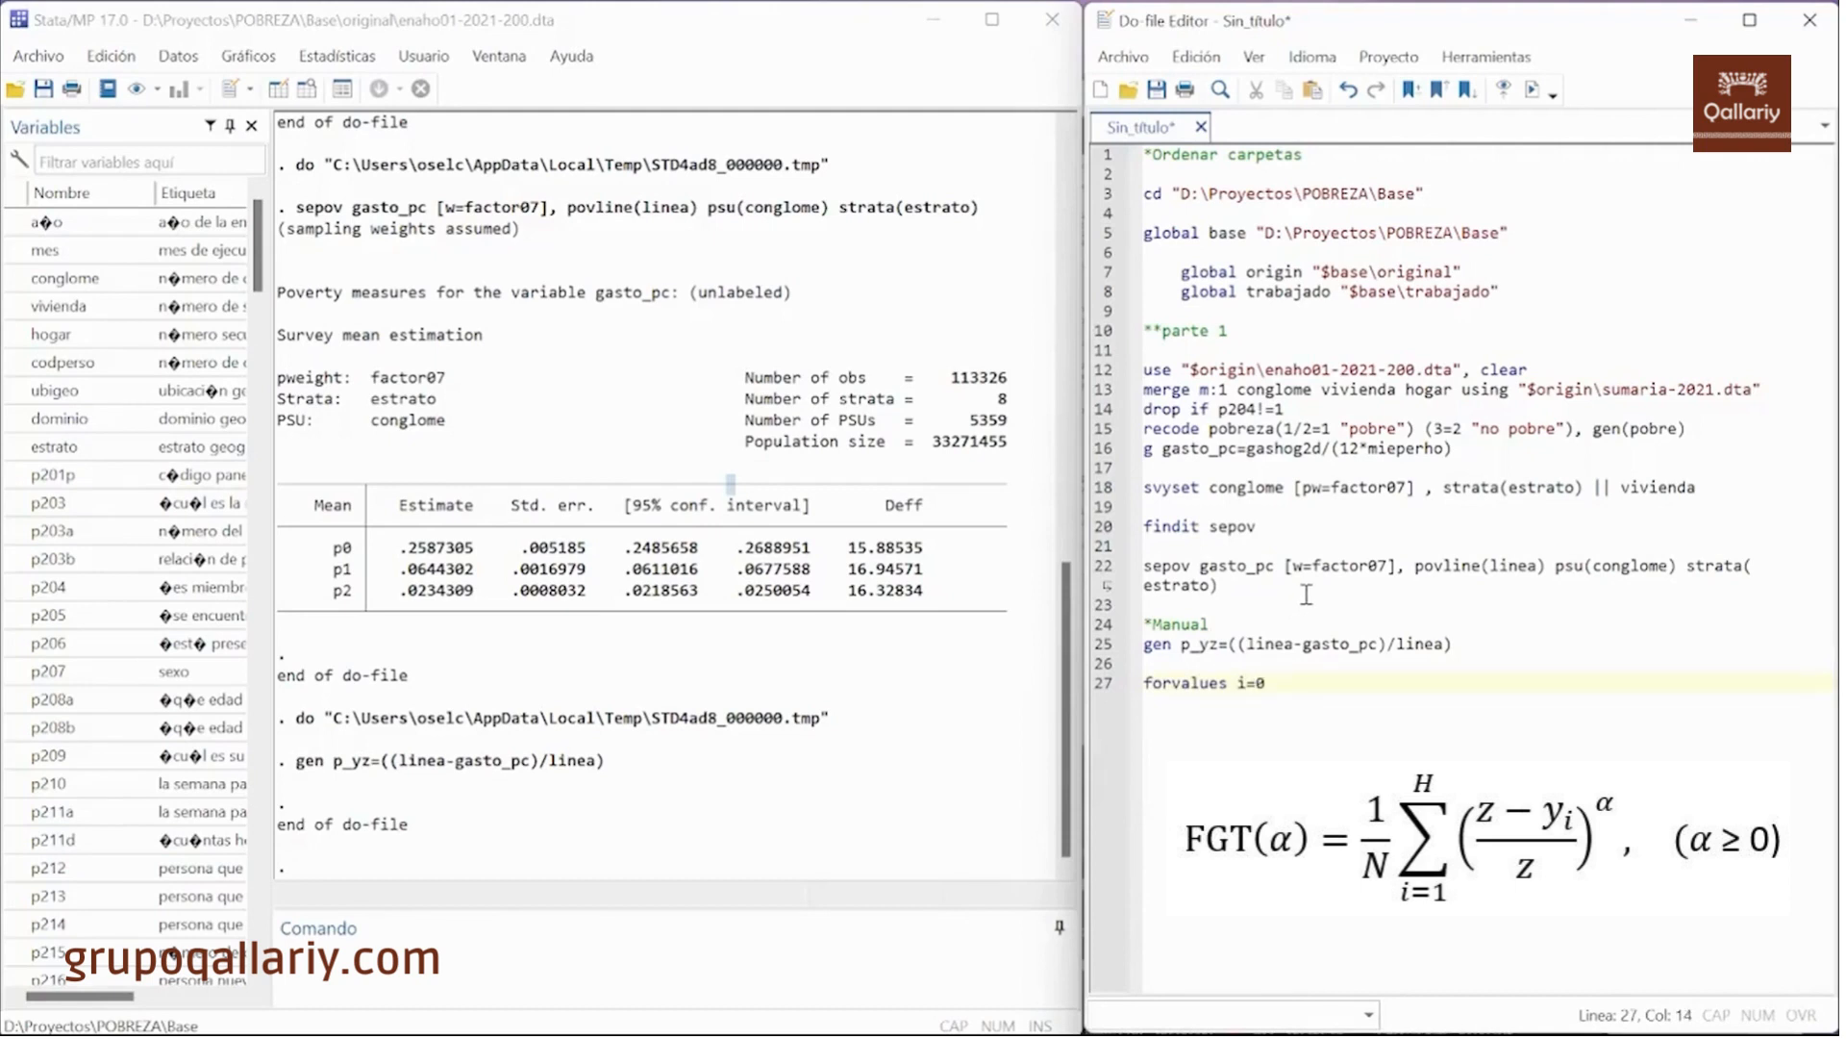
text(/2 {)
key(Return)
key(Return)
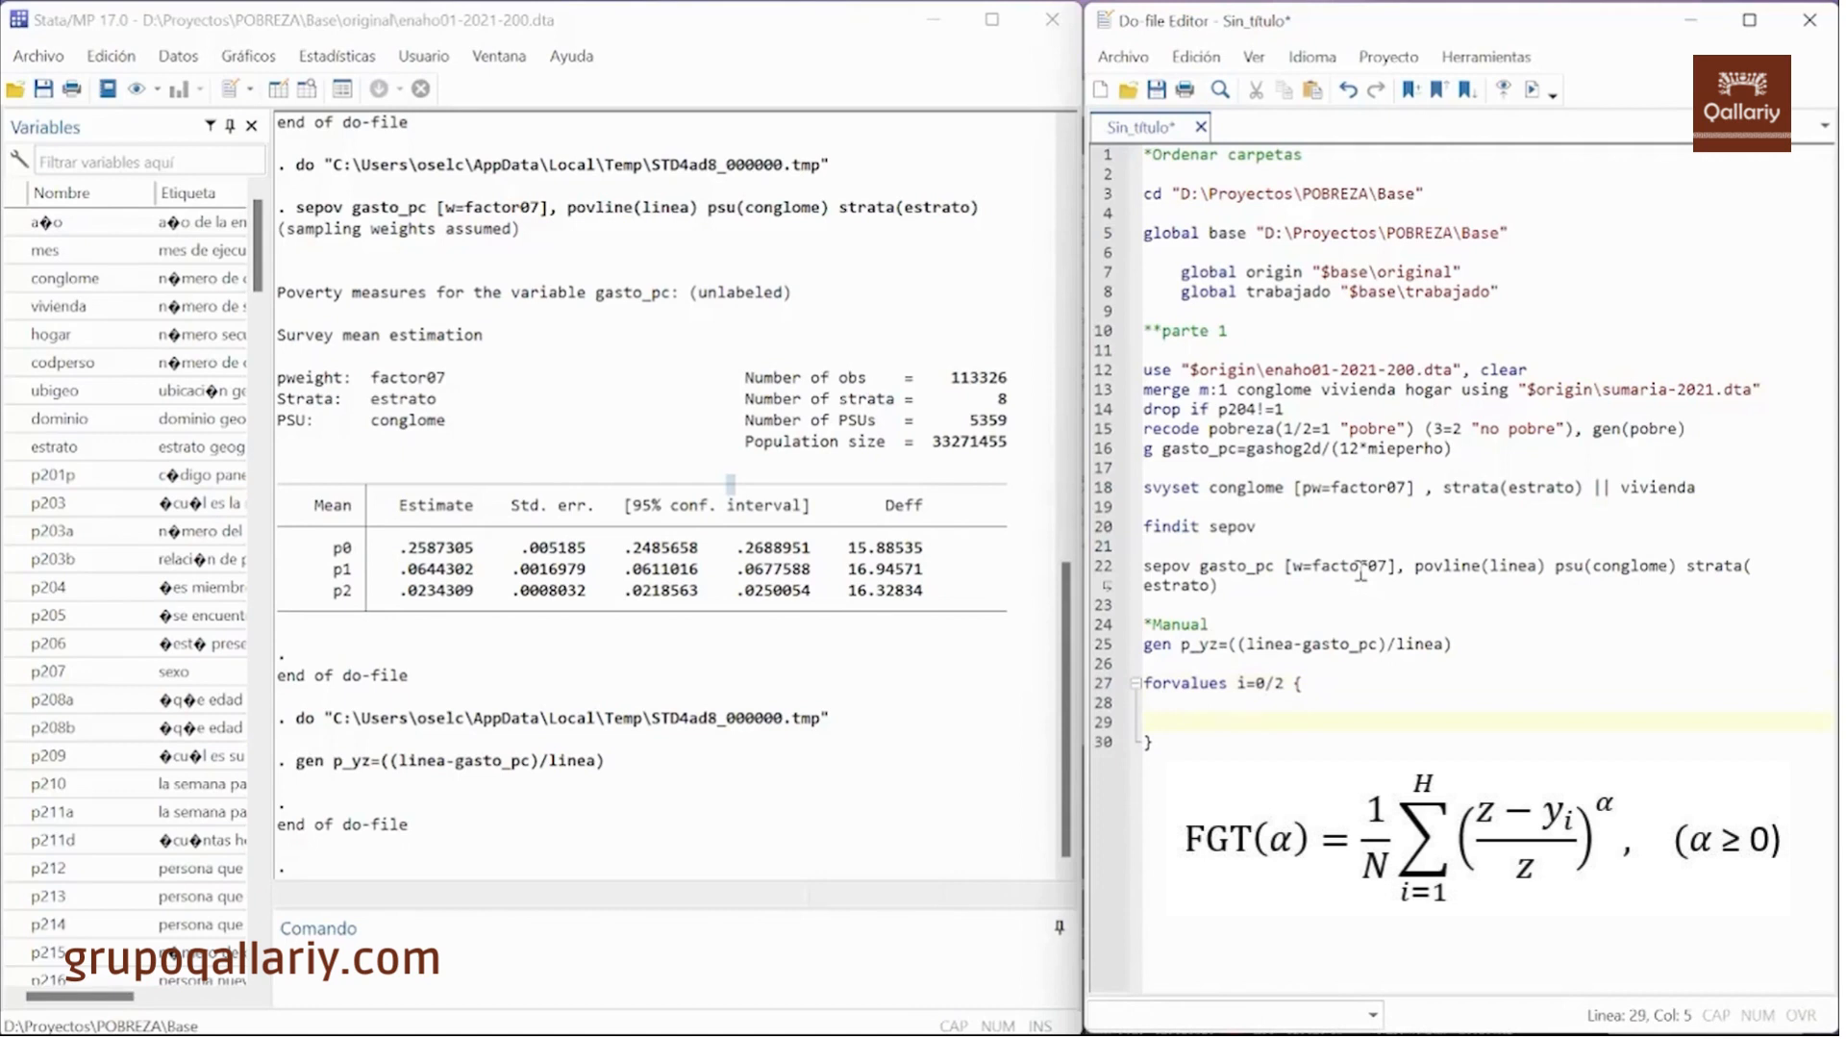
- Write "gen p_yz_`i'=p_yz^`i'" on line 28 as the first command inside the forvalues loop
key(Up)
text(gen p)
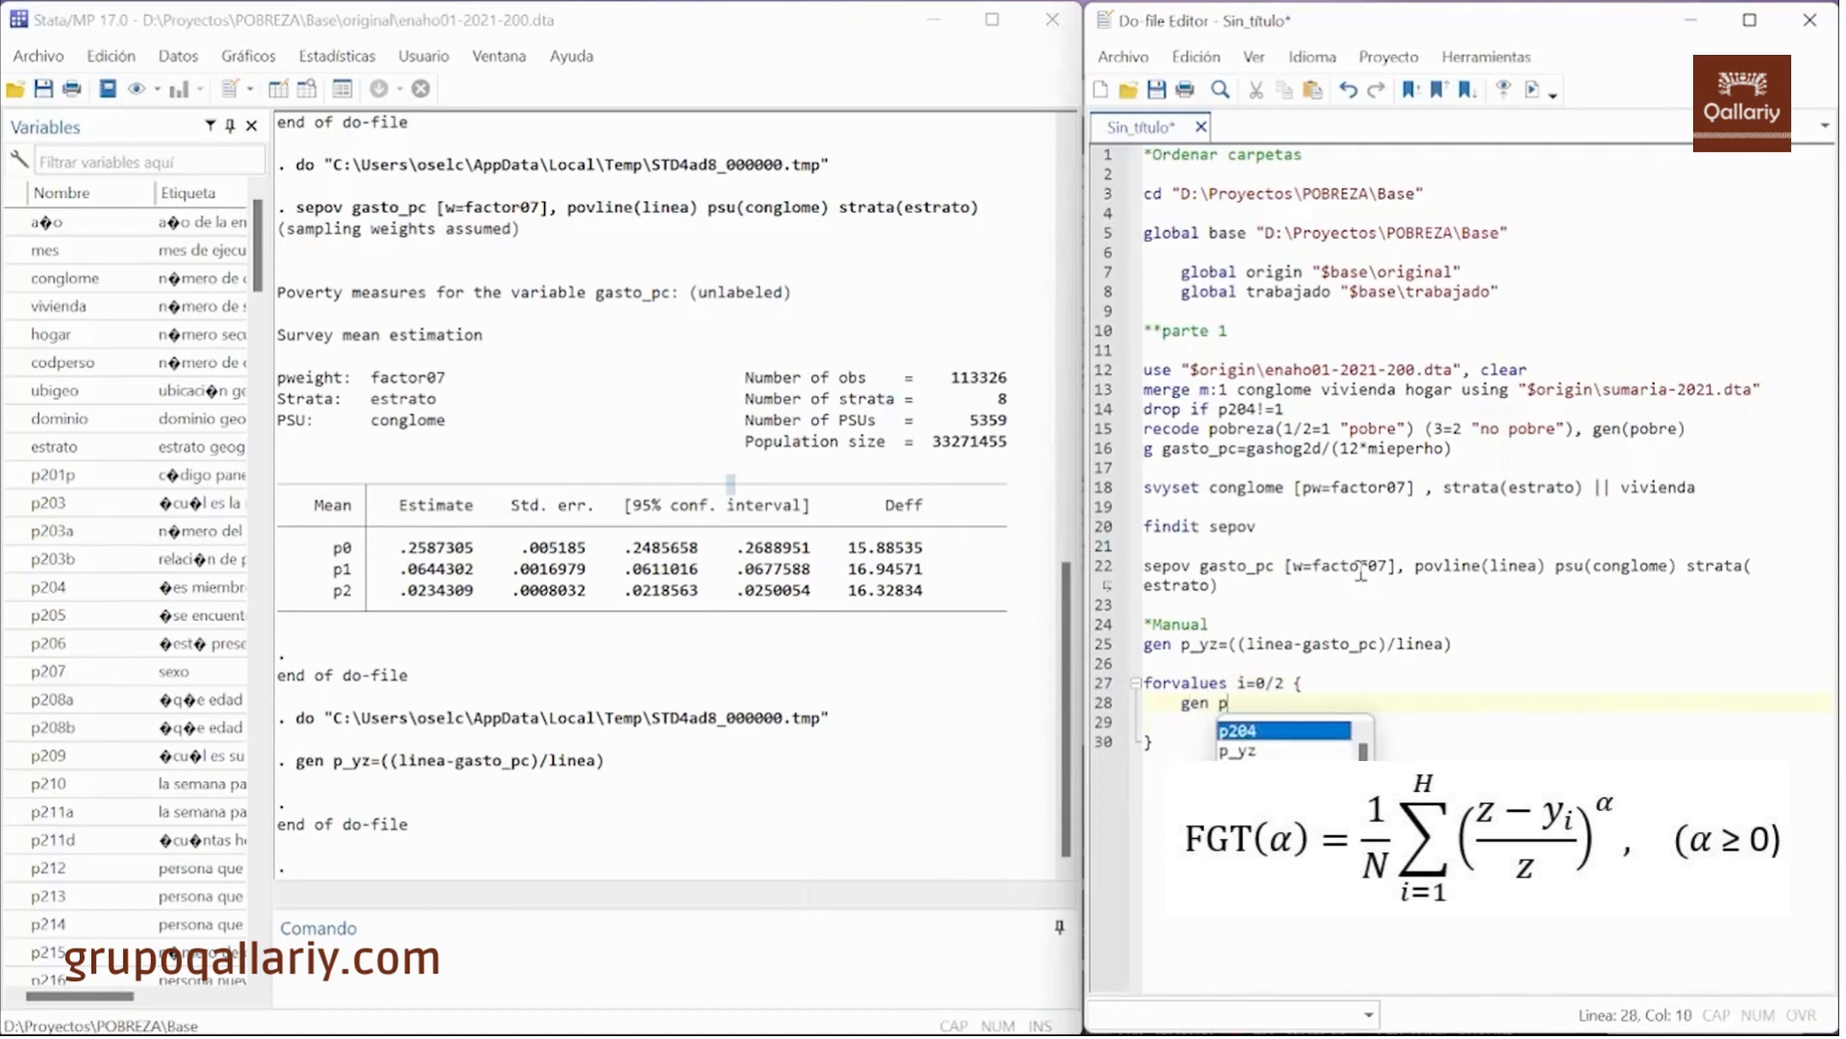
text(_)
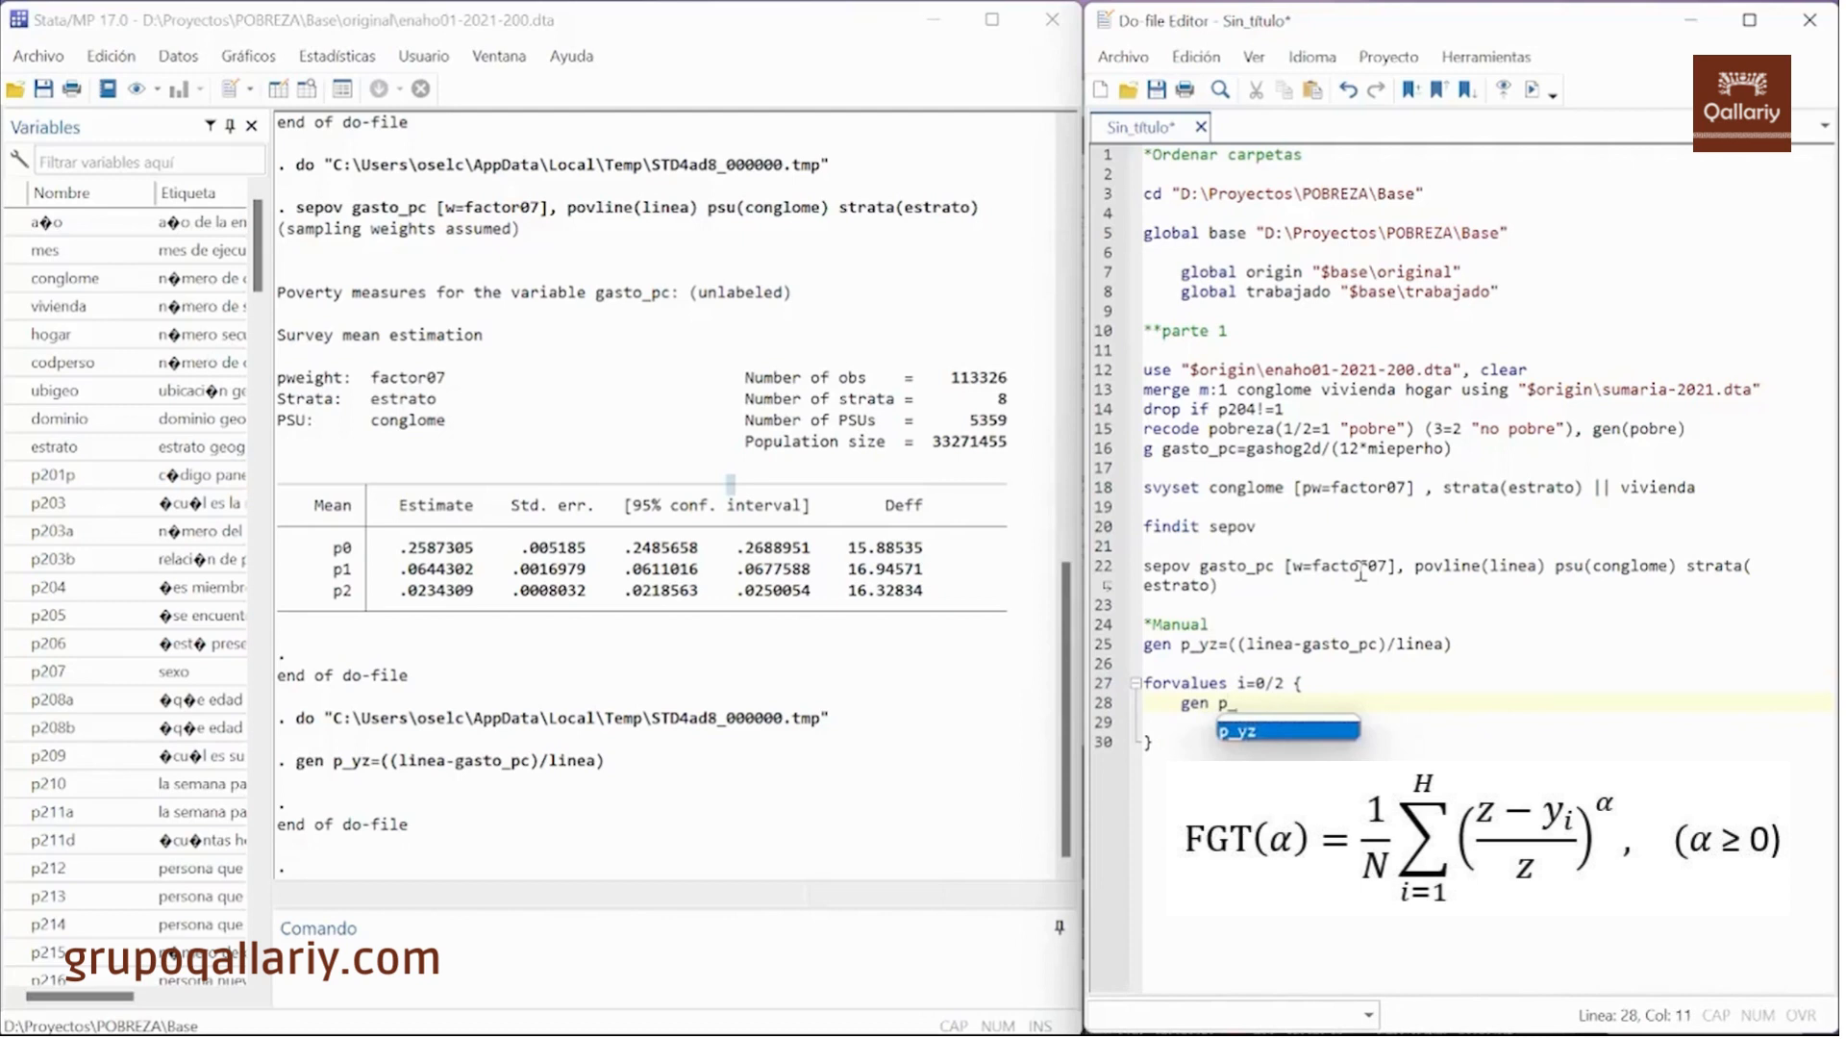
text(yz=)
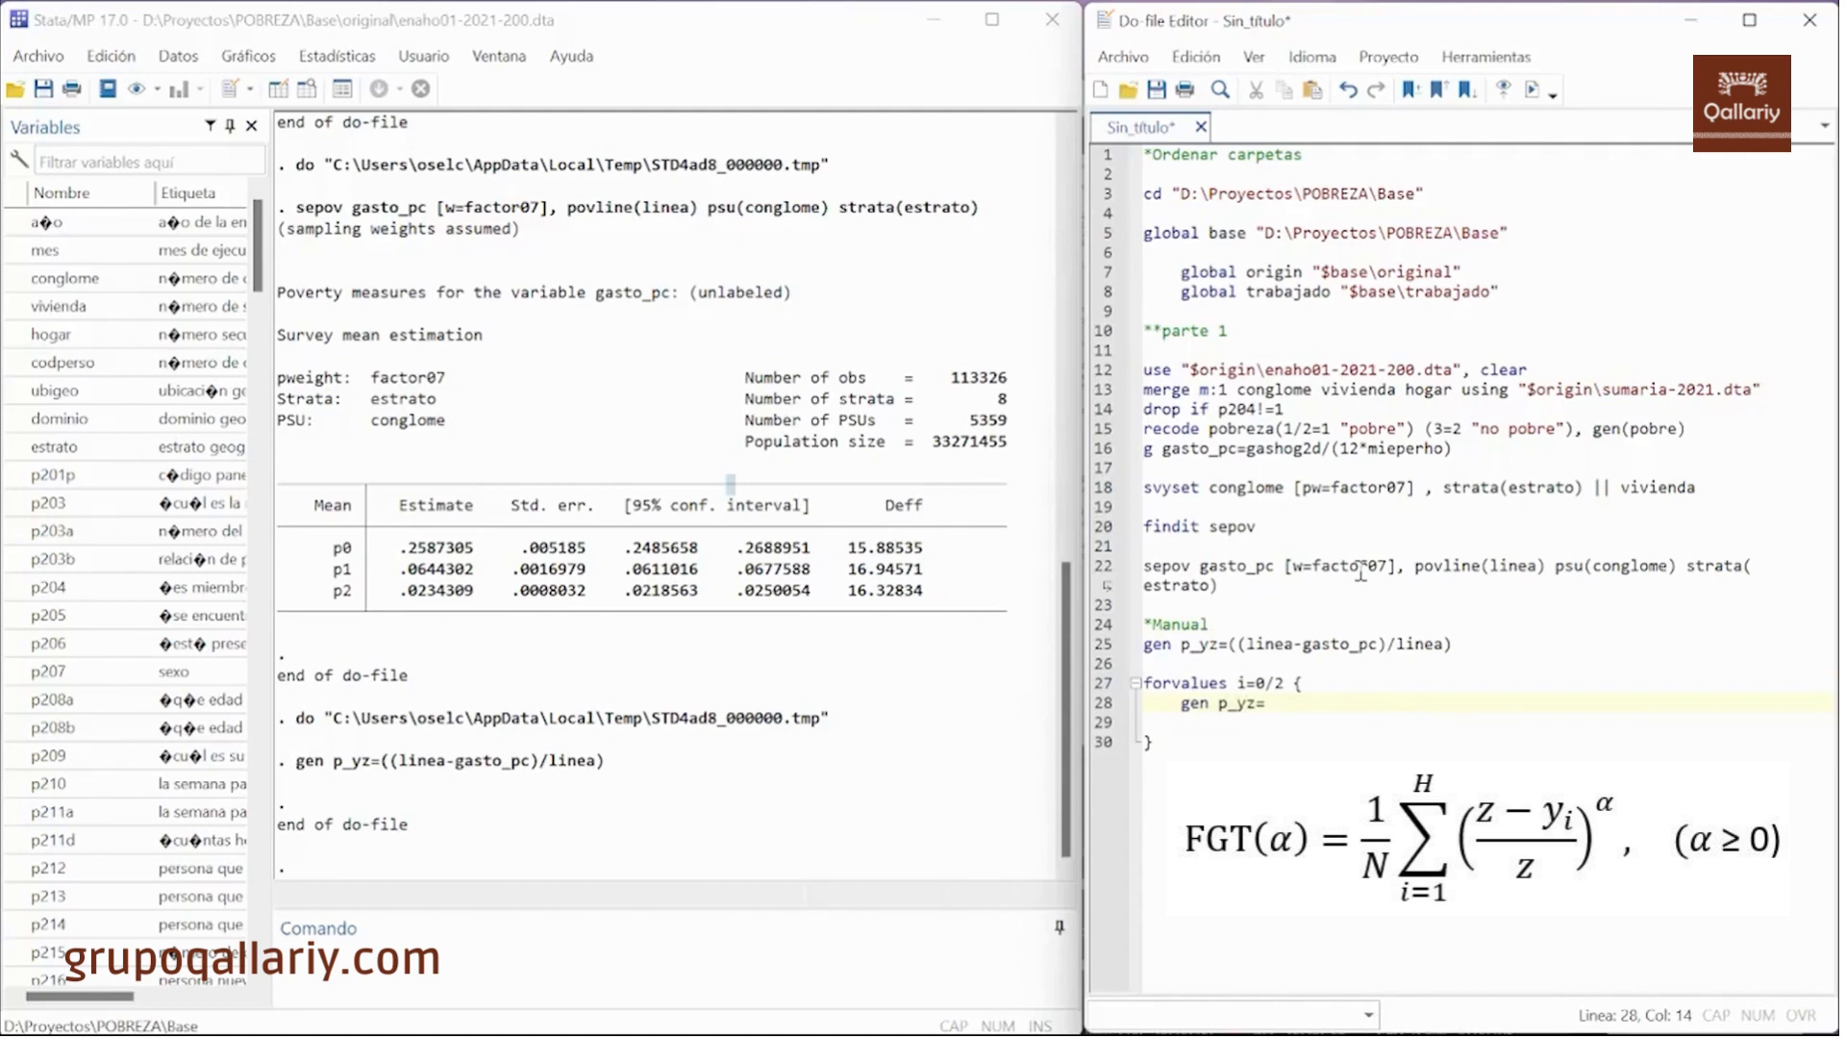
text(_)
text(`i')
text(p)
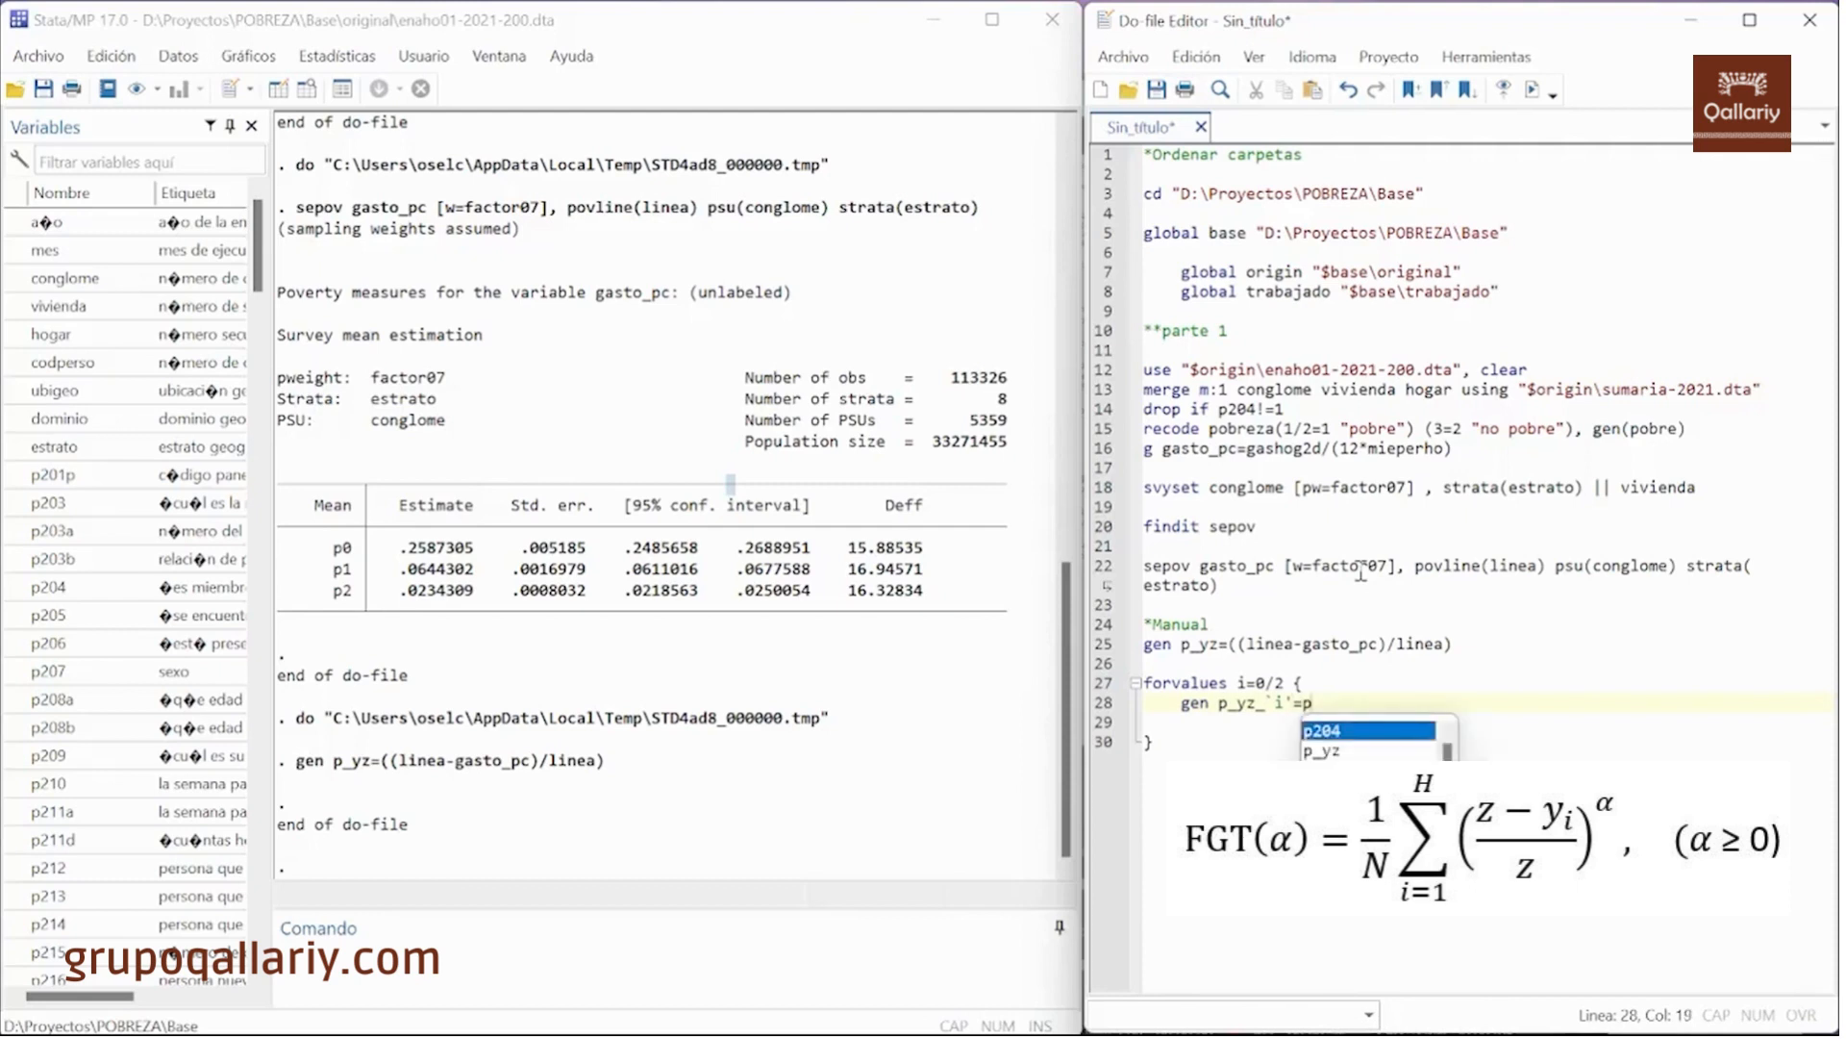
key(Down)
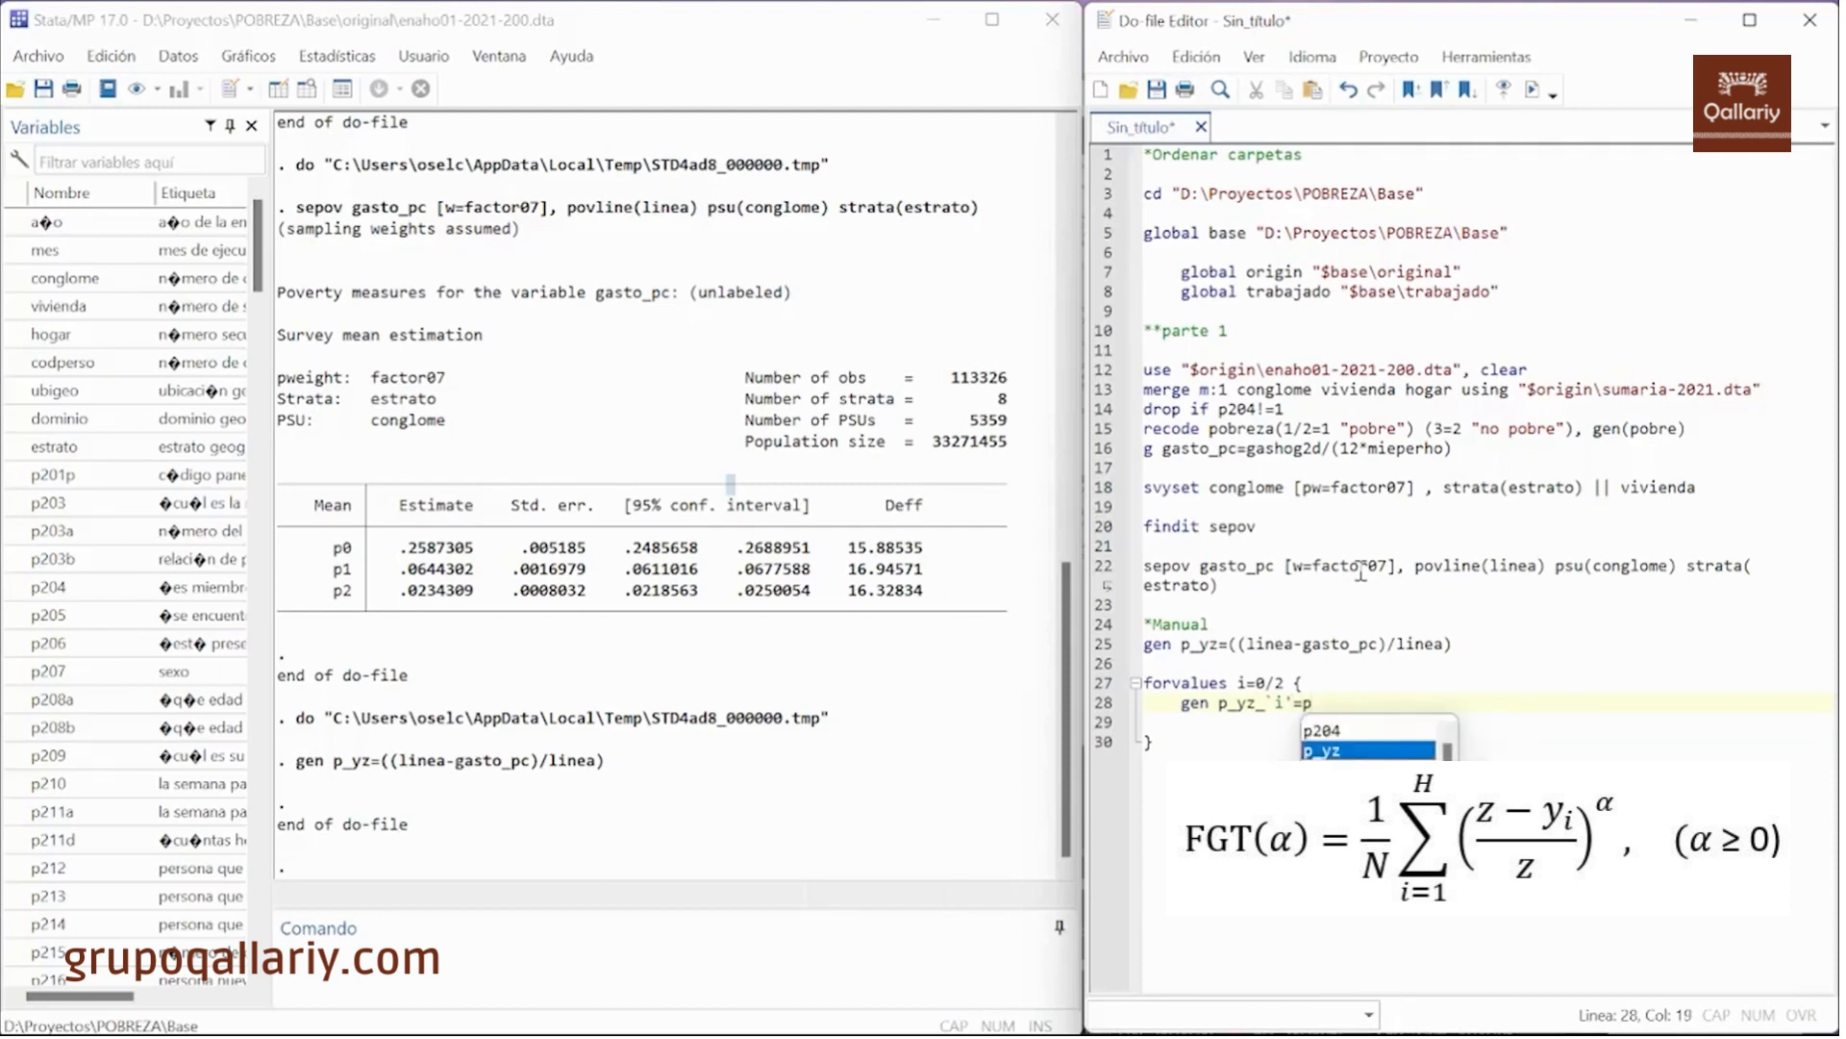
key(Return)
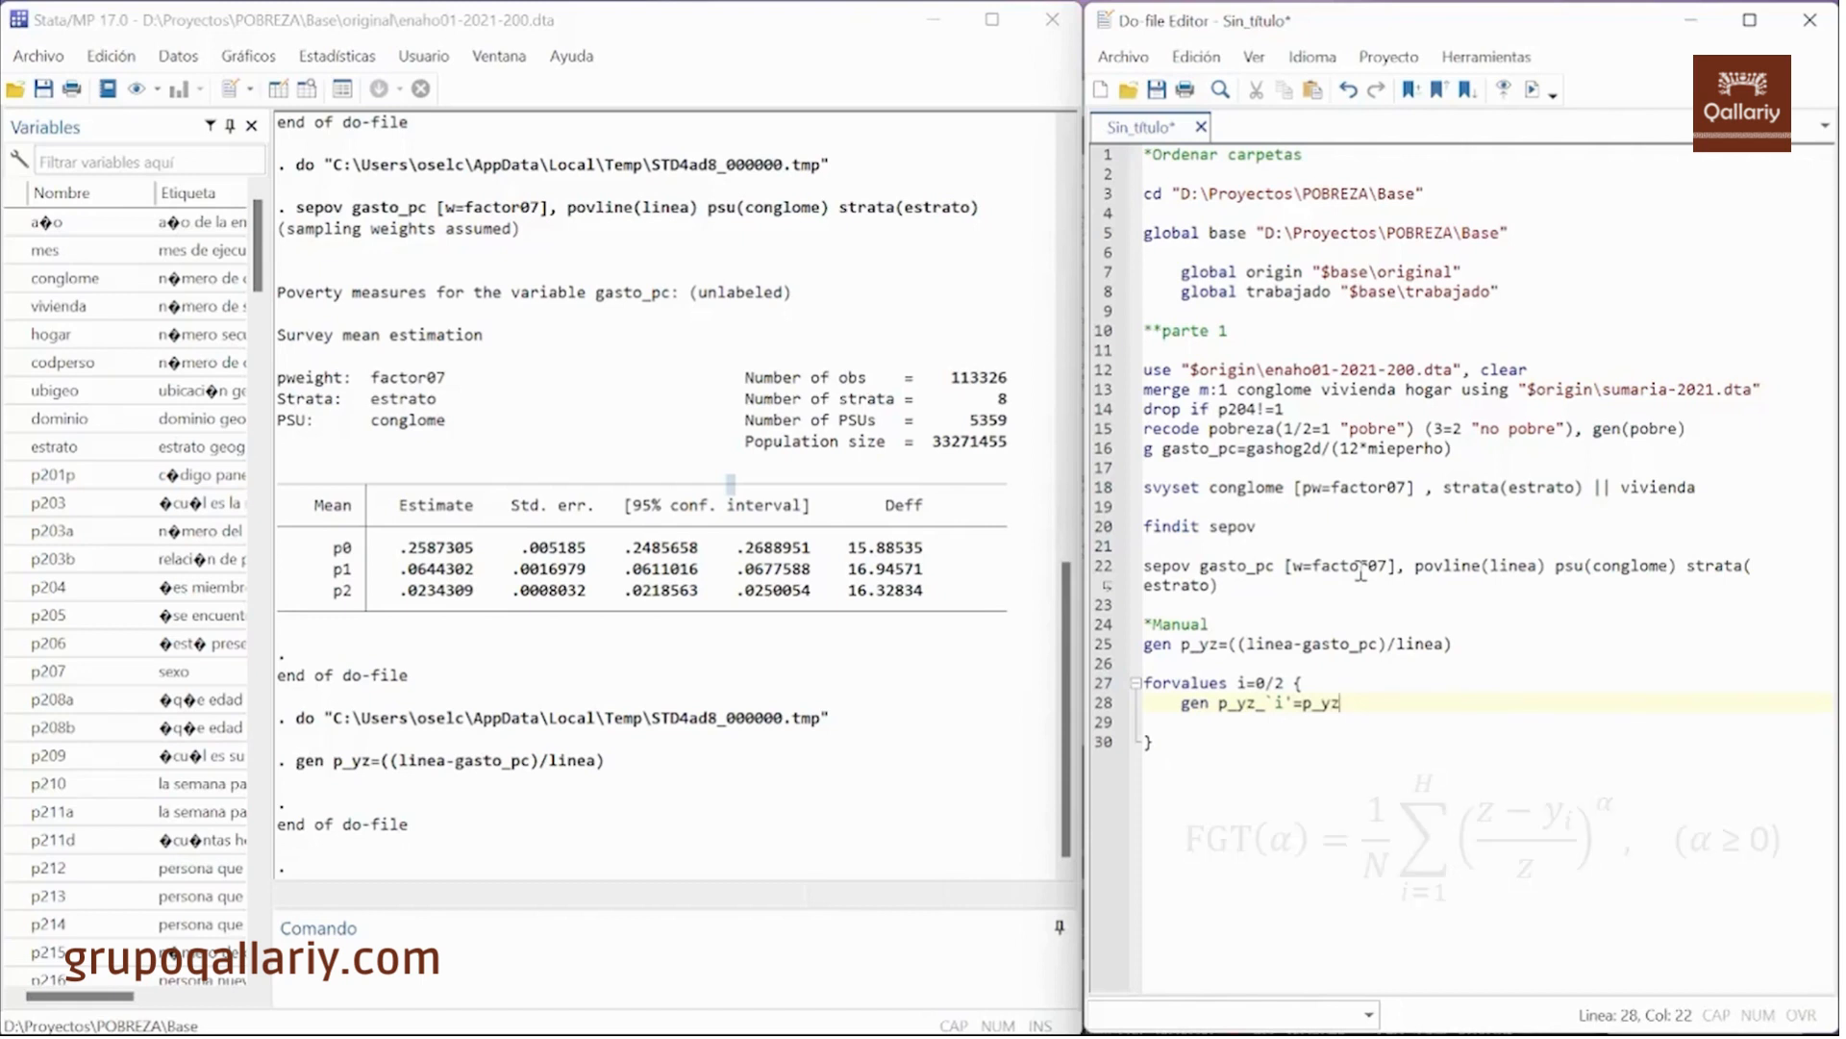
text(^`i')
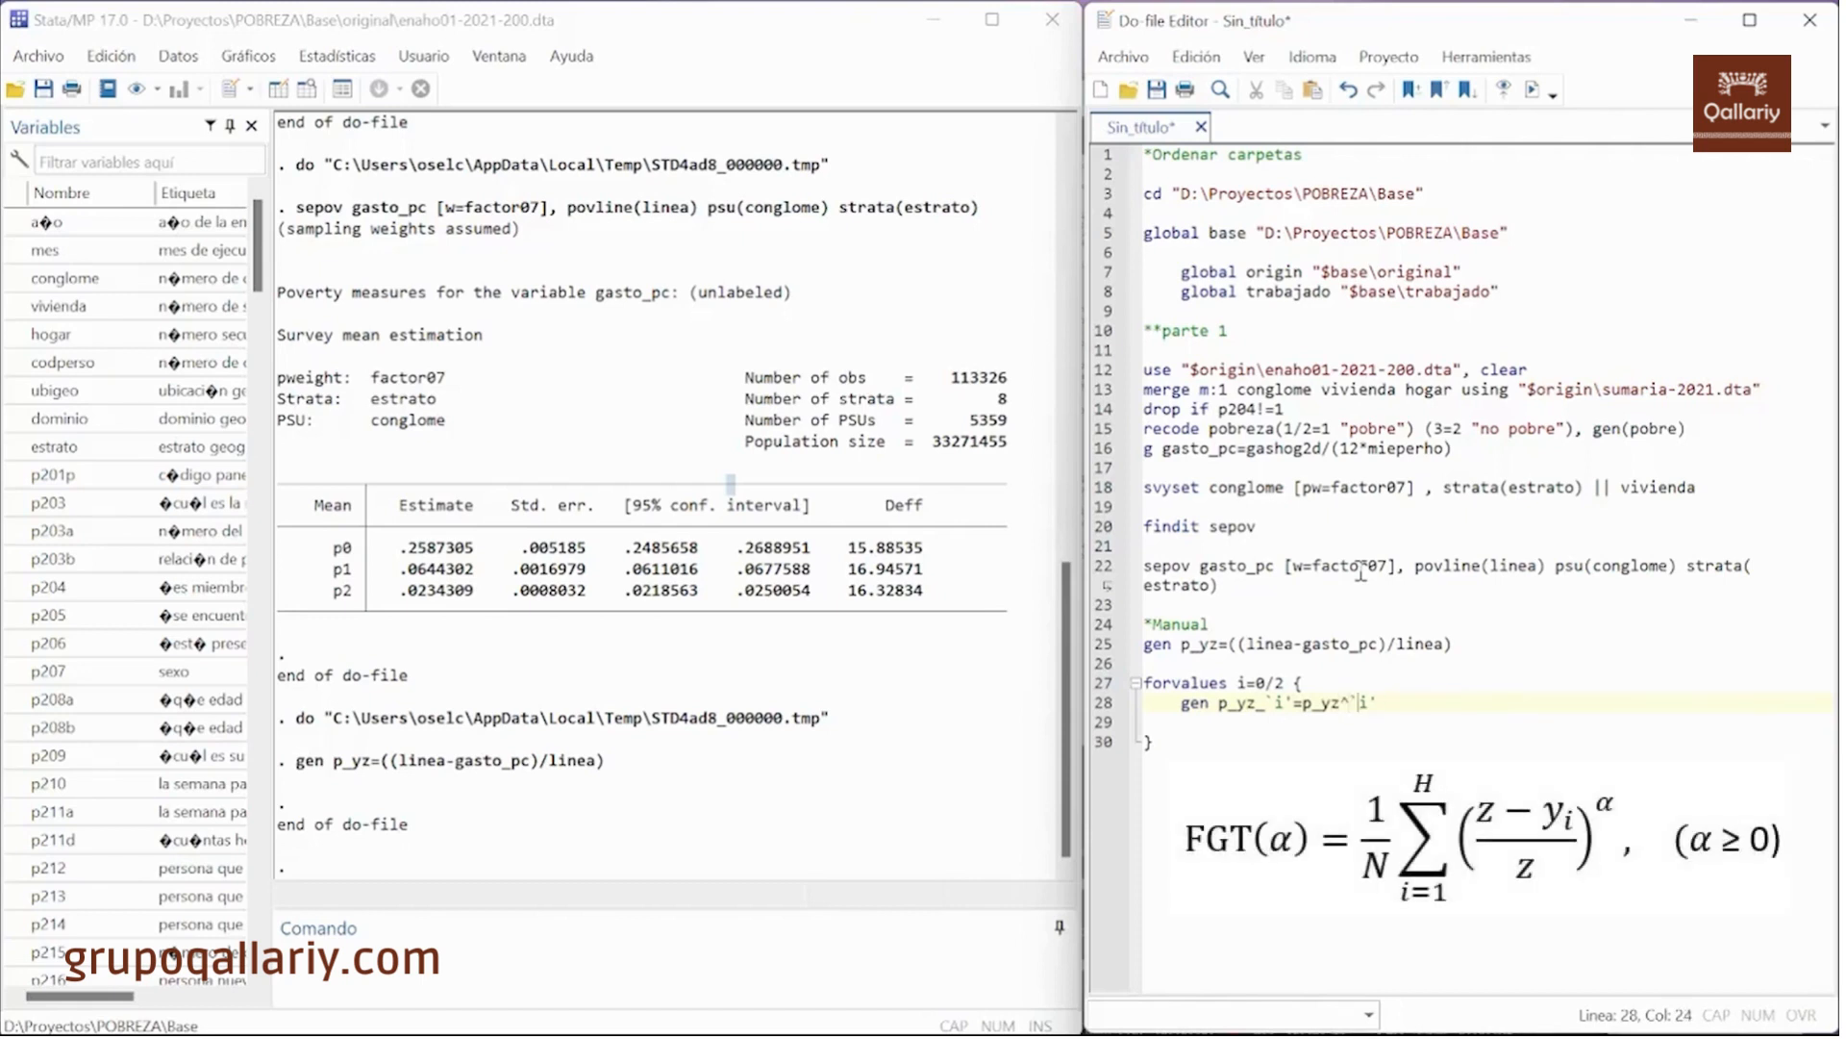
key(End)
- Add "replace p_yz_`i'=0 if linea<gasto_pc" on line 29 inside the loop, below the gen command
key(Return)
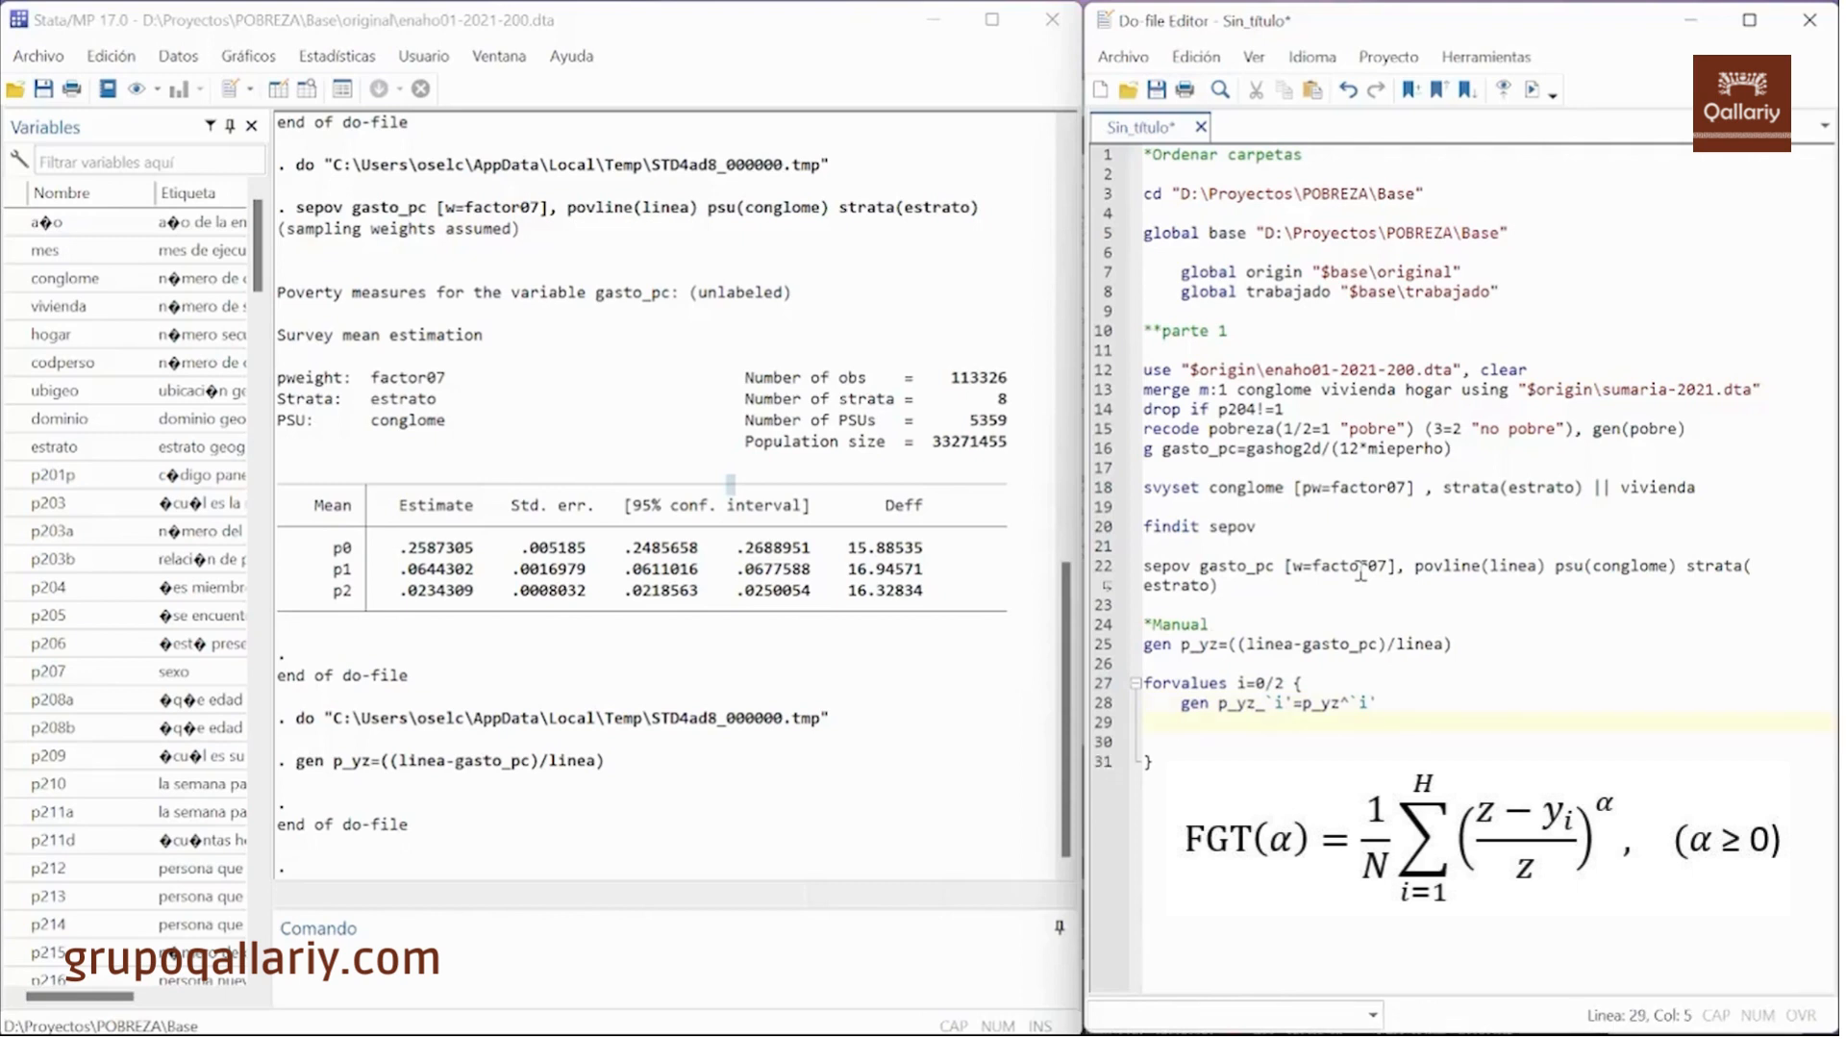
text(replace)
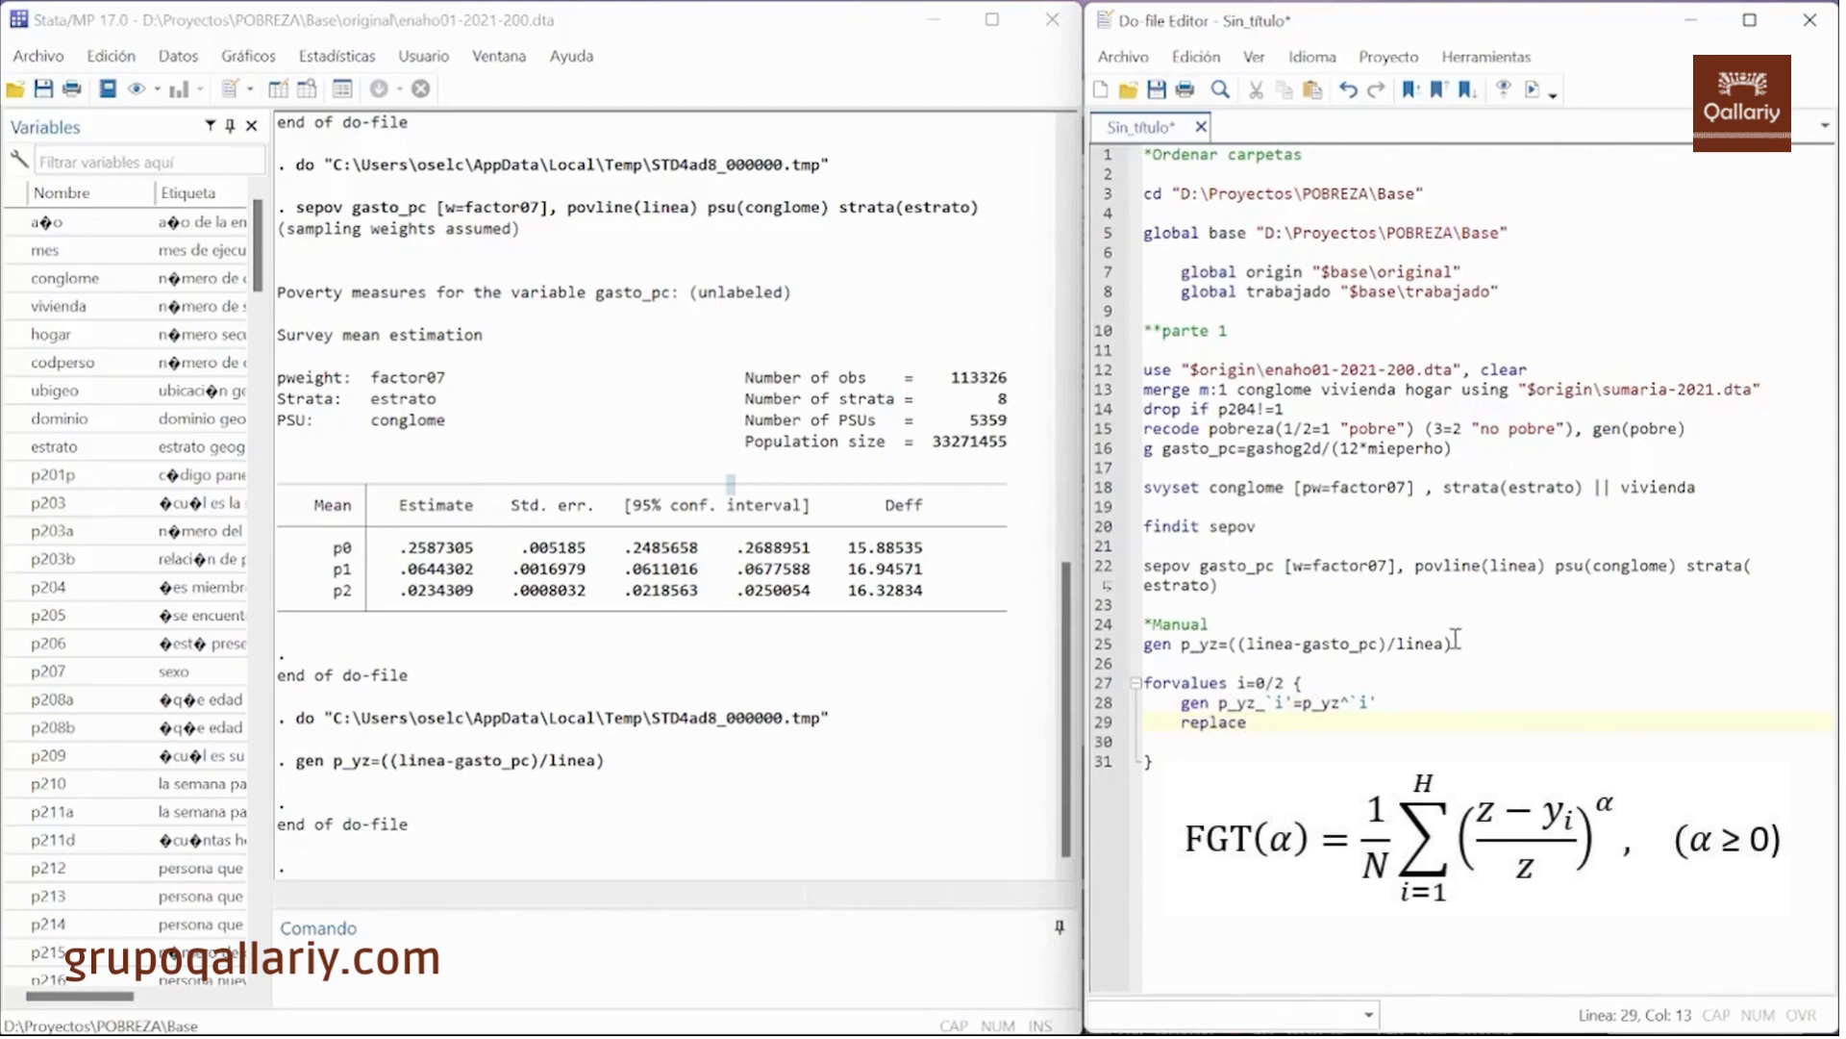
drag(1219, 703, 1289, 707)
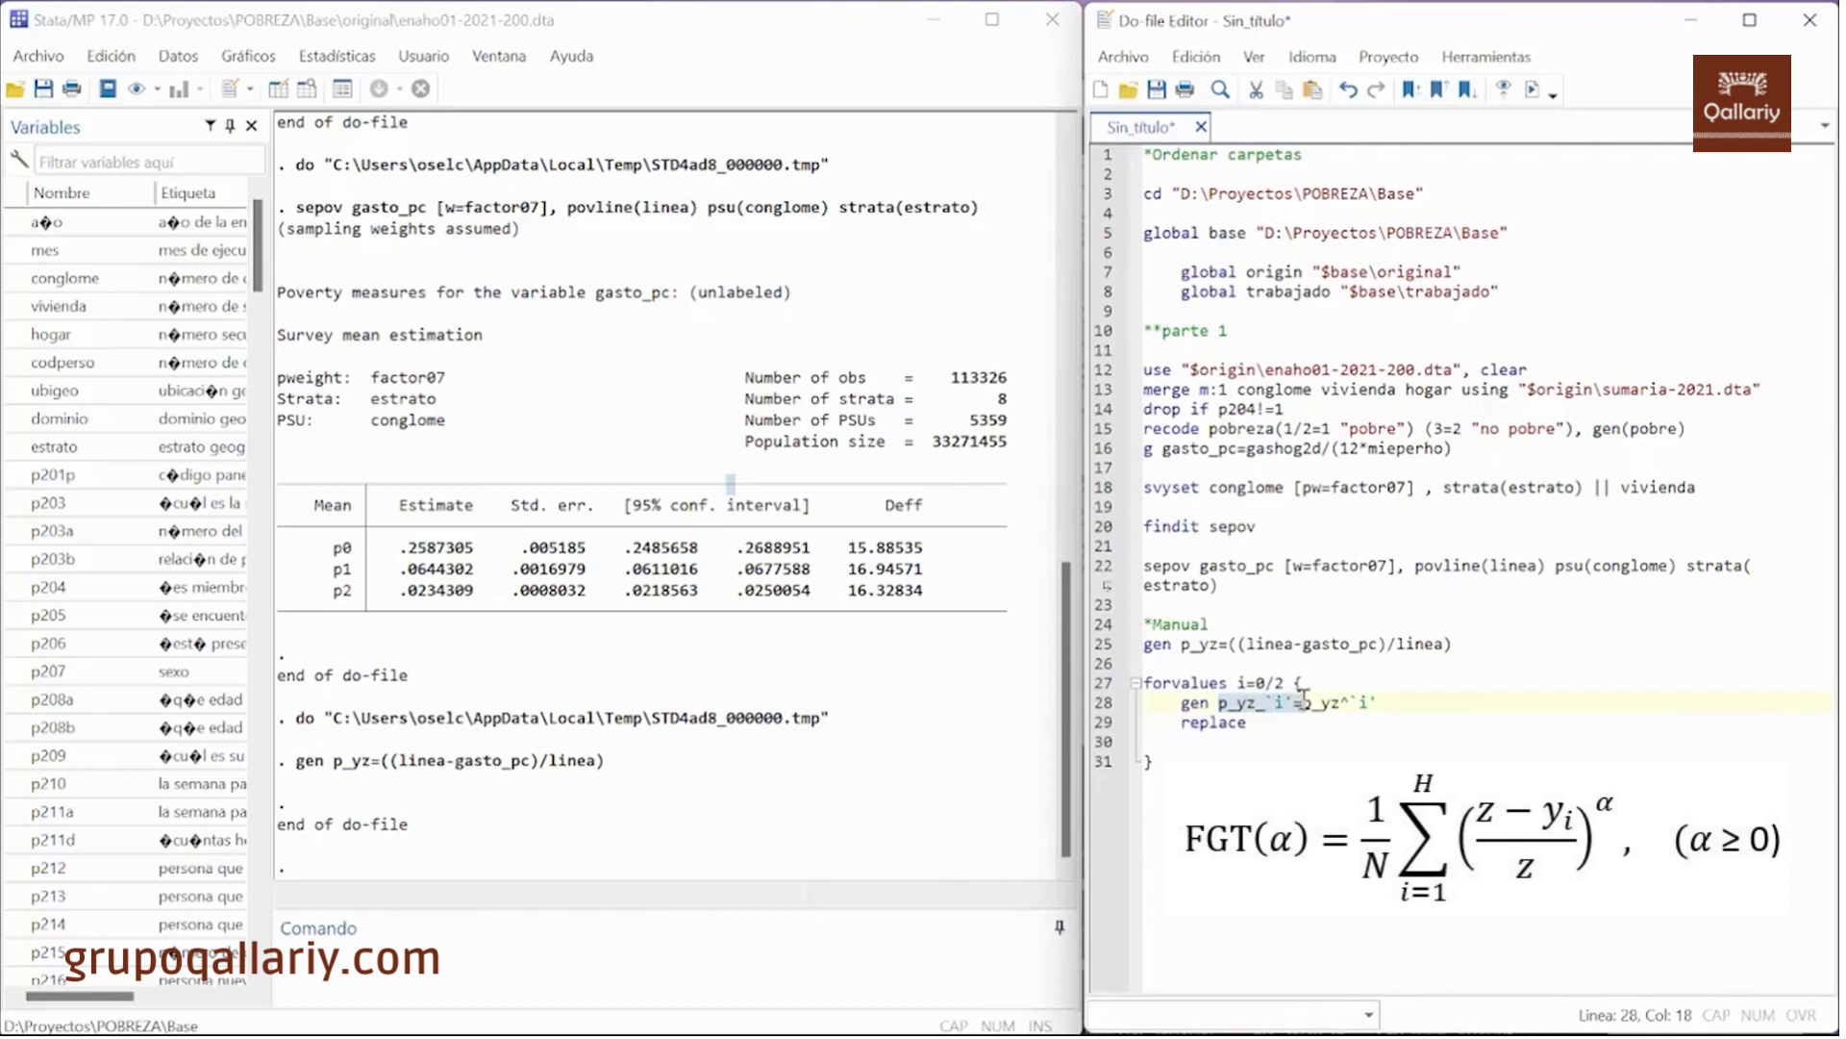
key(ctrl+c)
click(1288, 723)
key(ctrl+v)
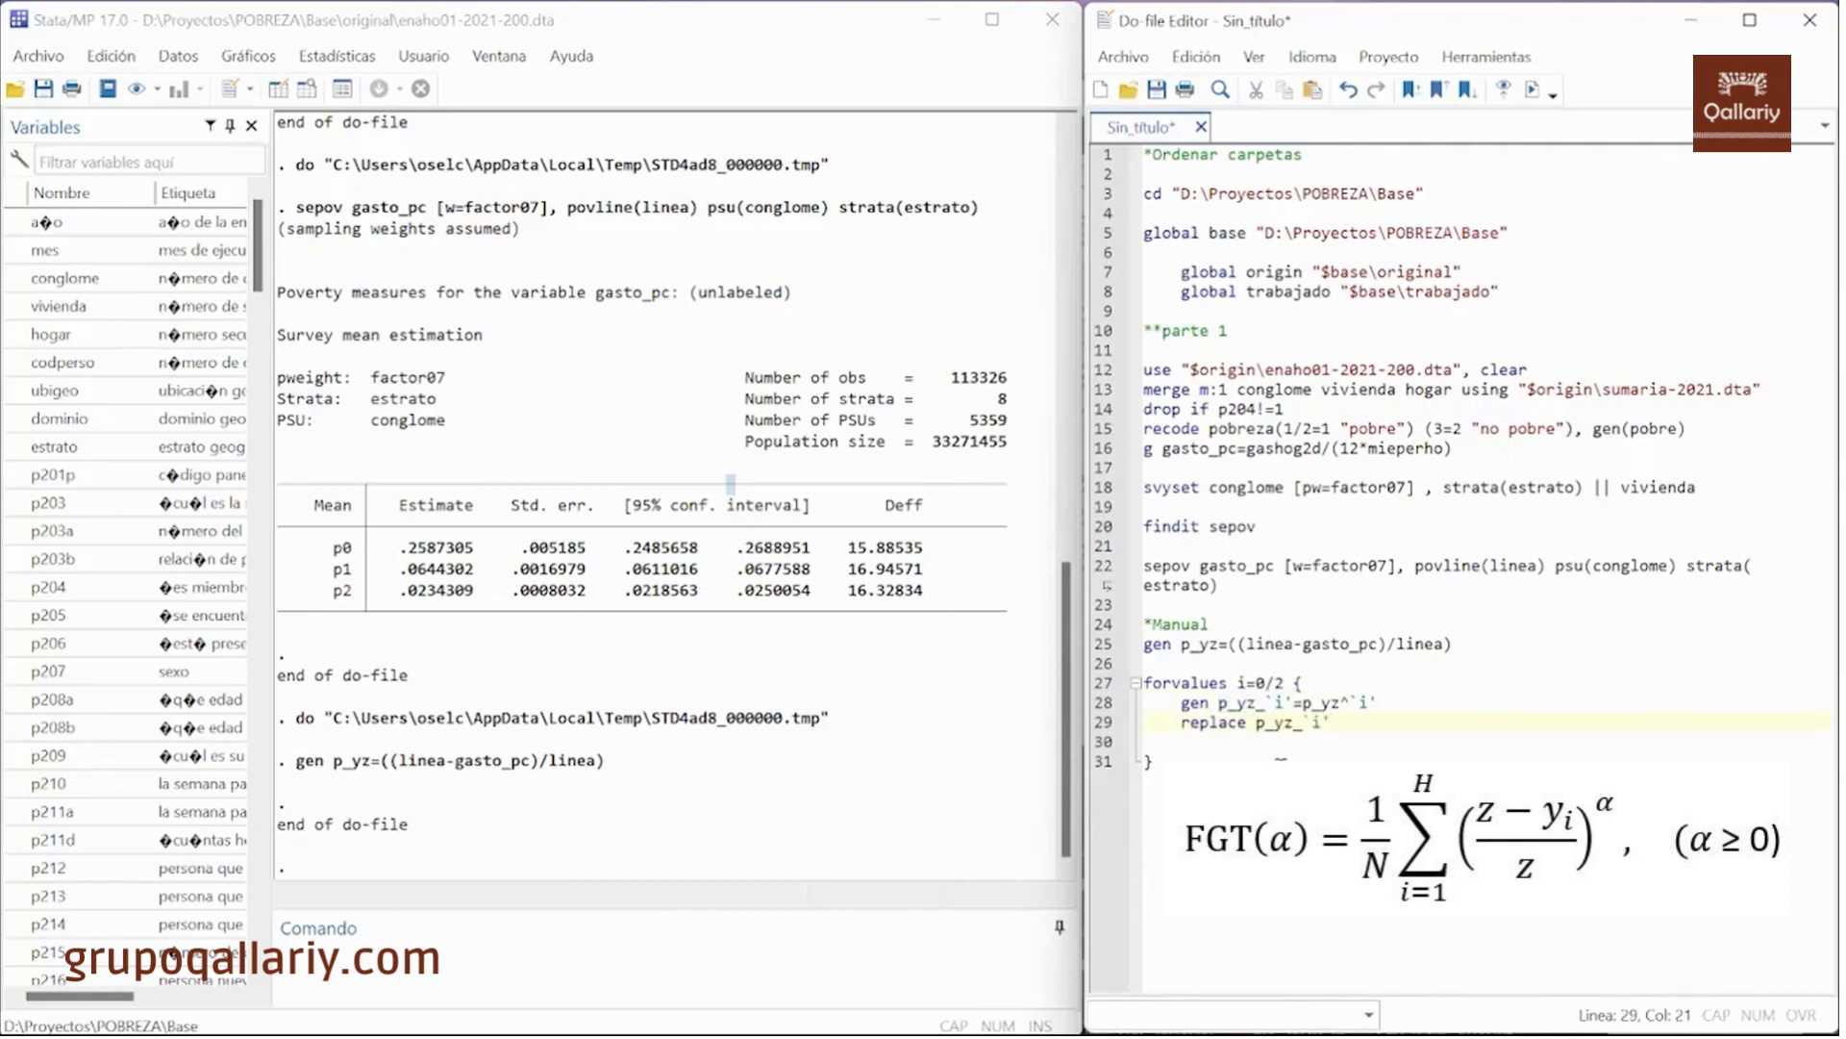
text(=0 if linea)
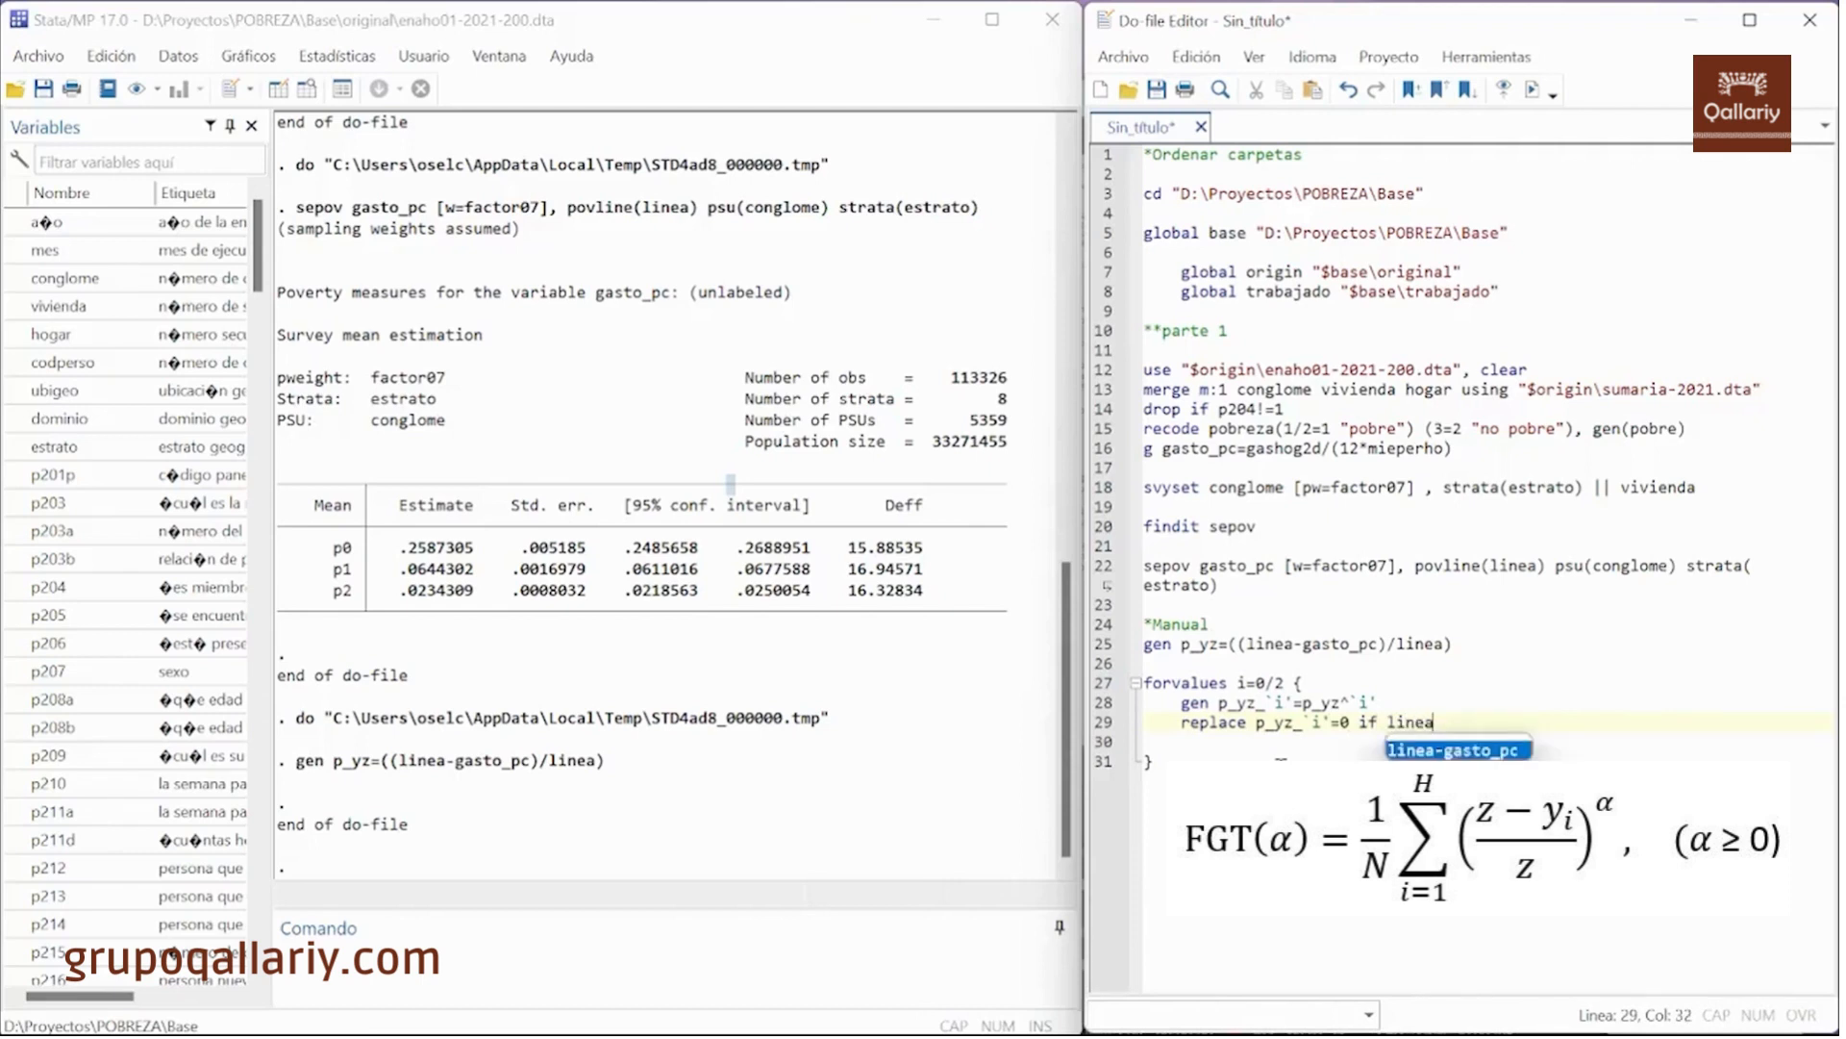
text(<)
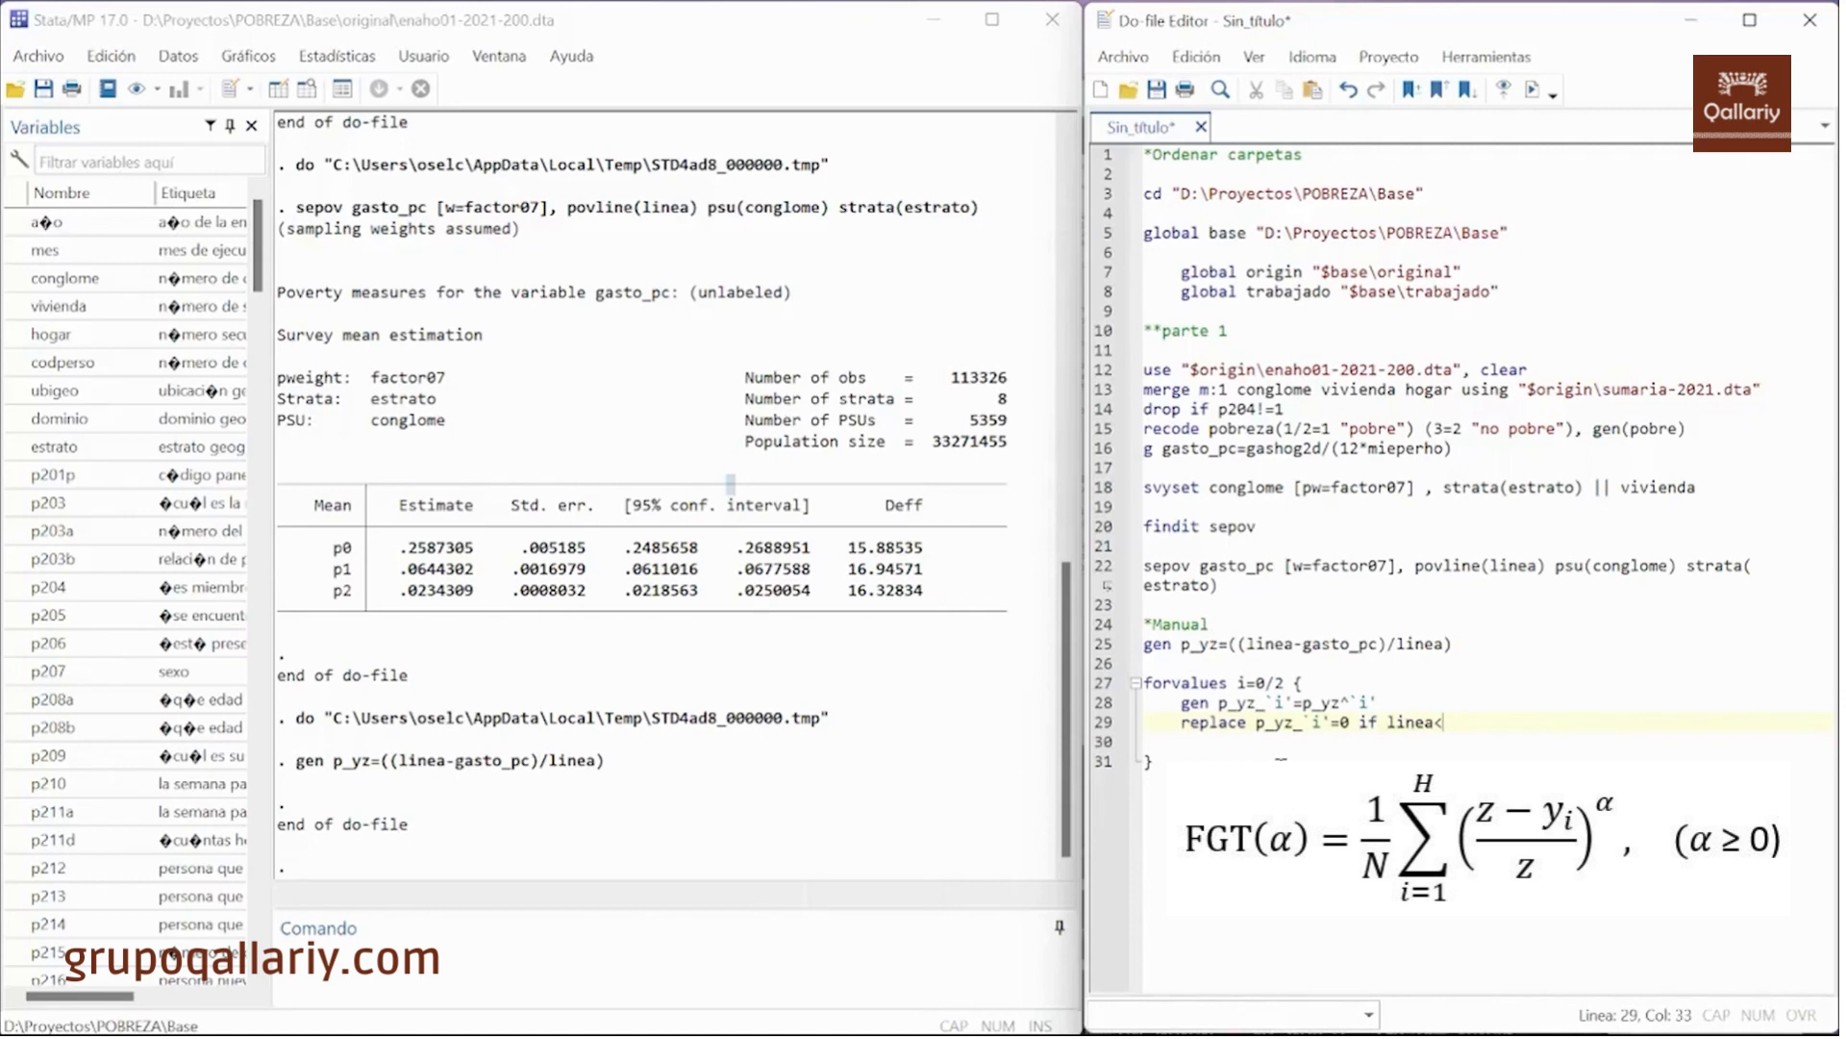
text(g)
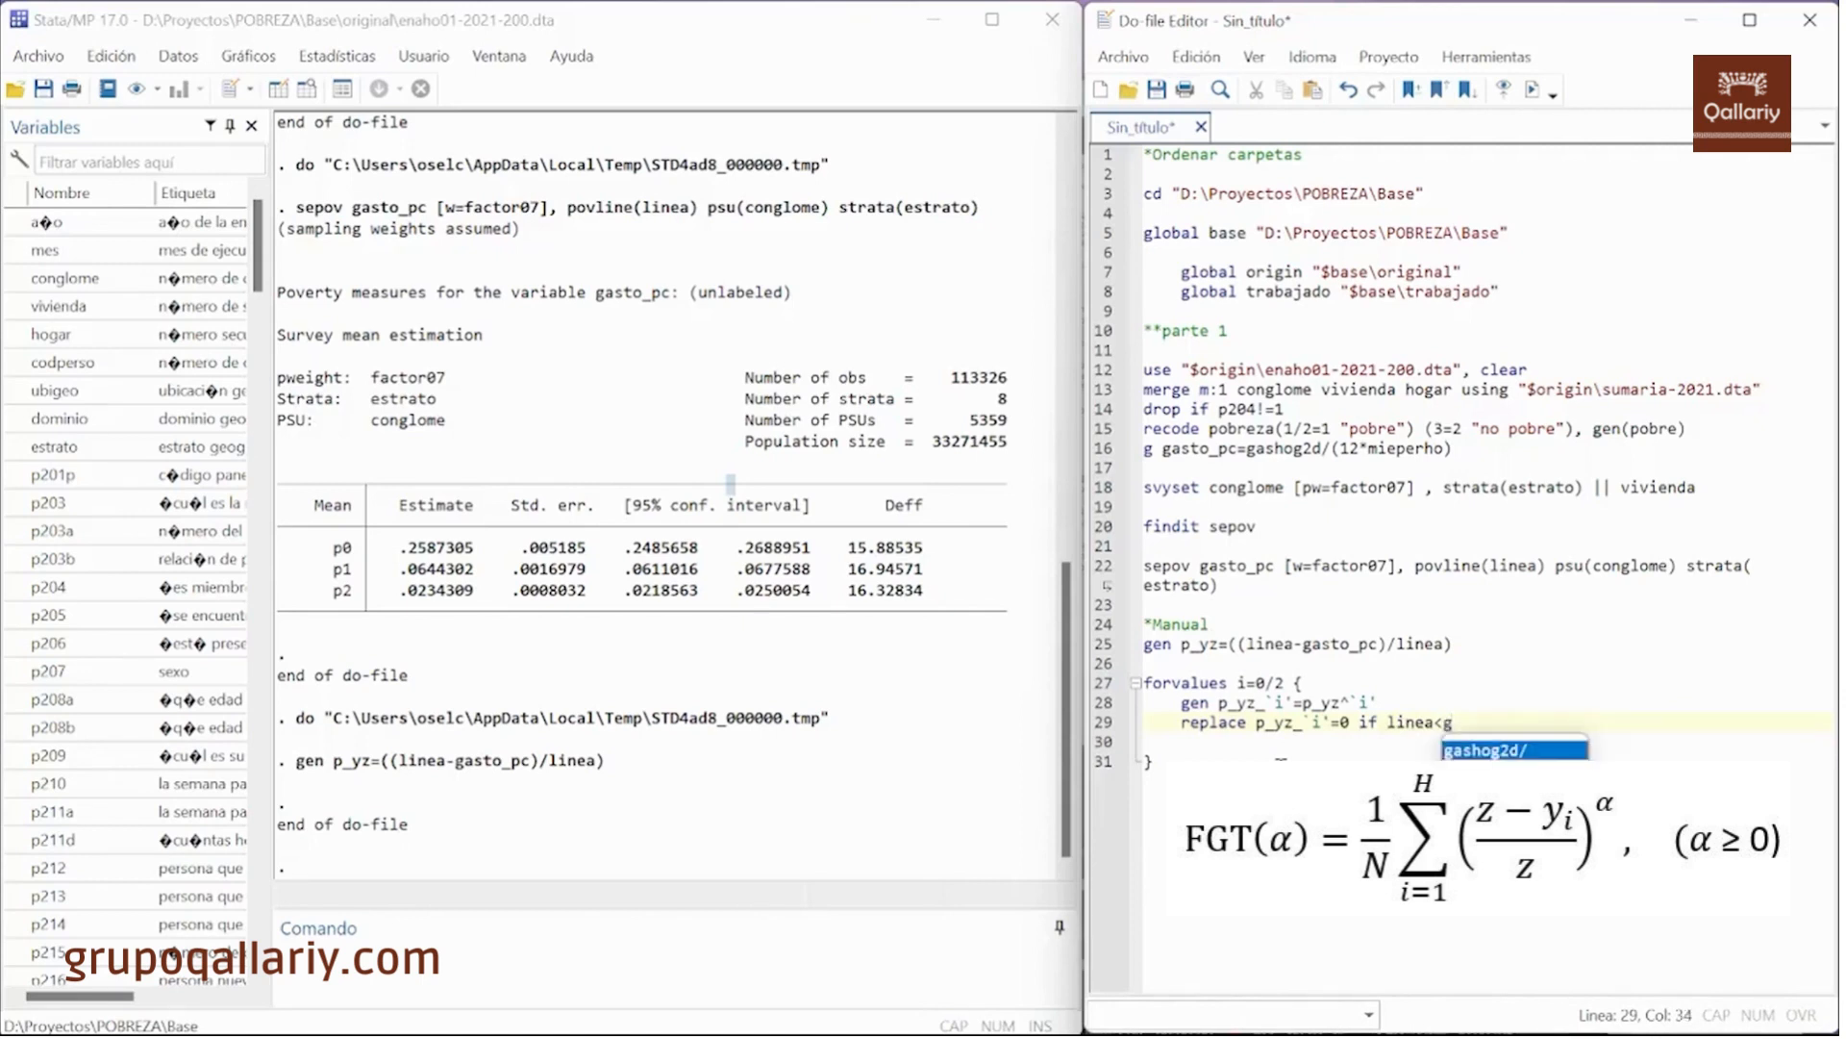
key(Down)
key(Return)
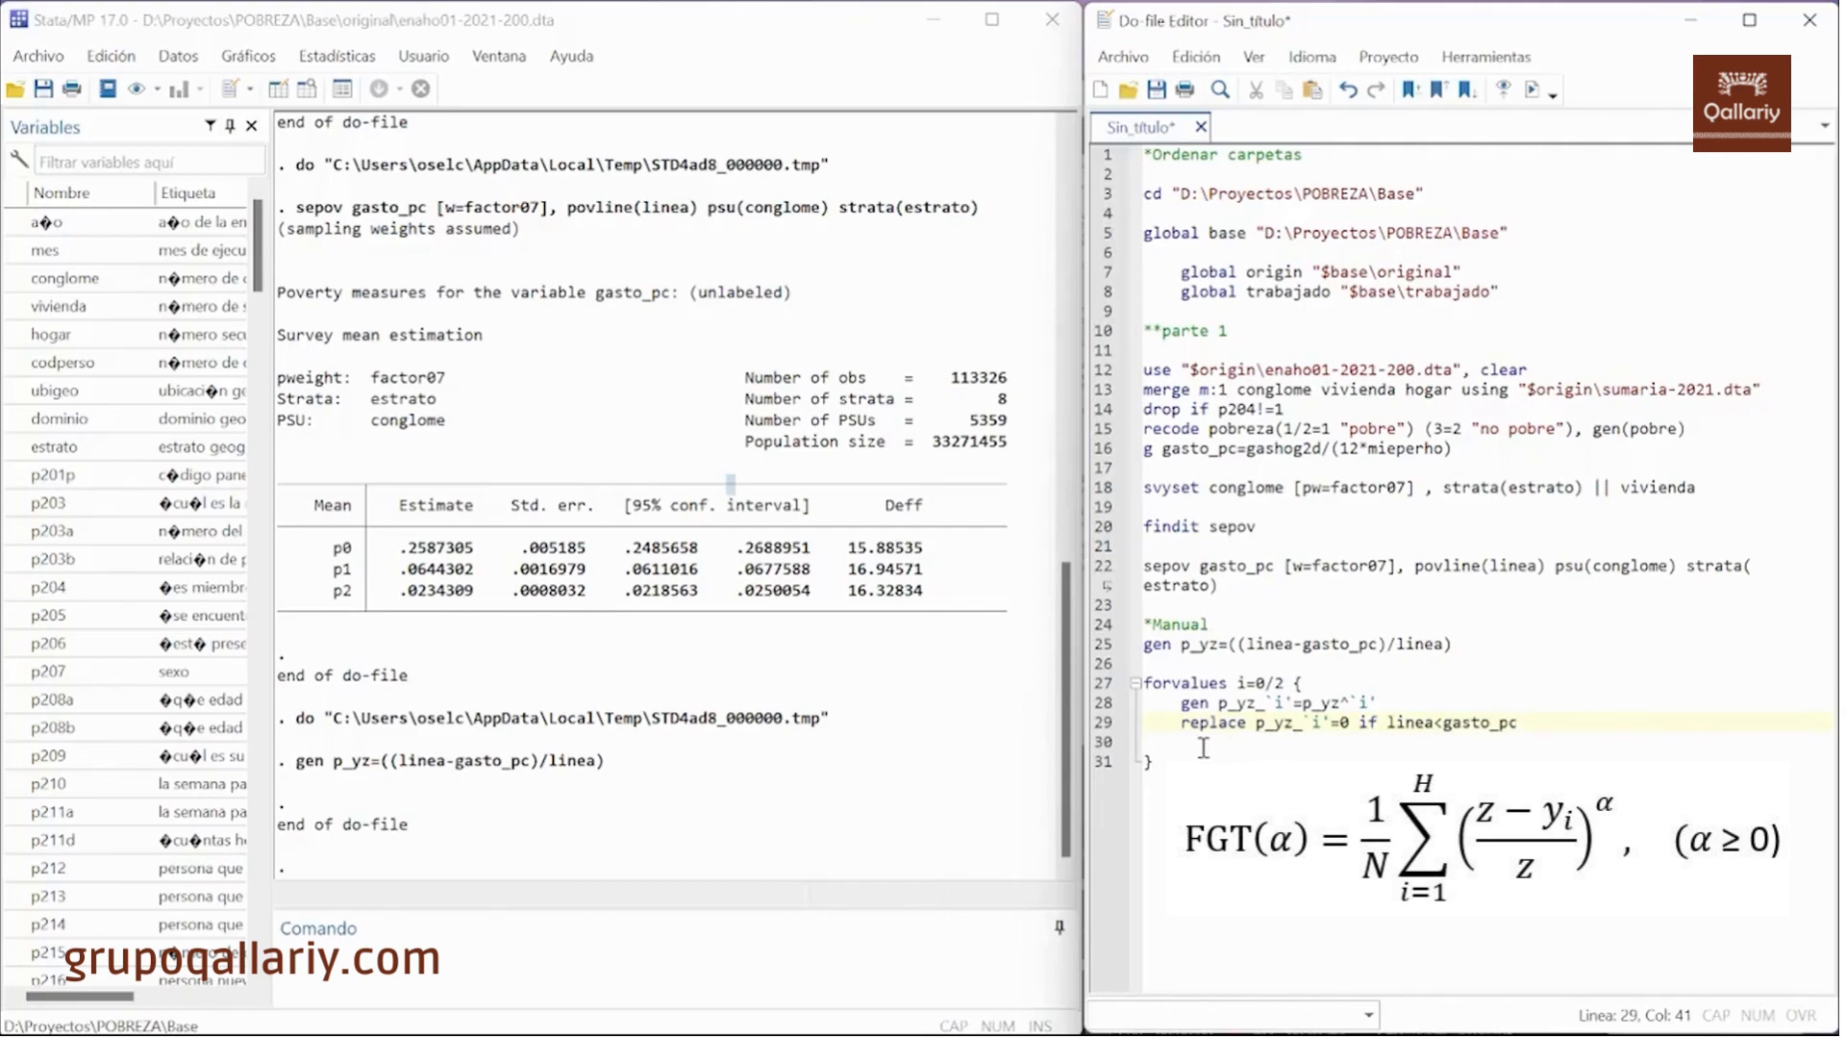
- Add "svy: mean p_yz_`i'" on line 30 inside the loop, below the replace command
key(Return)
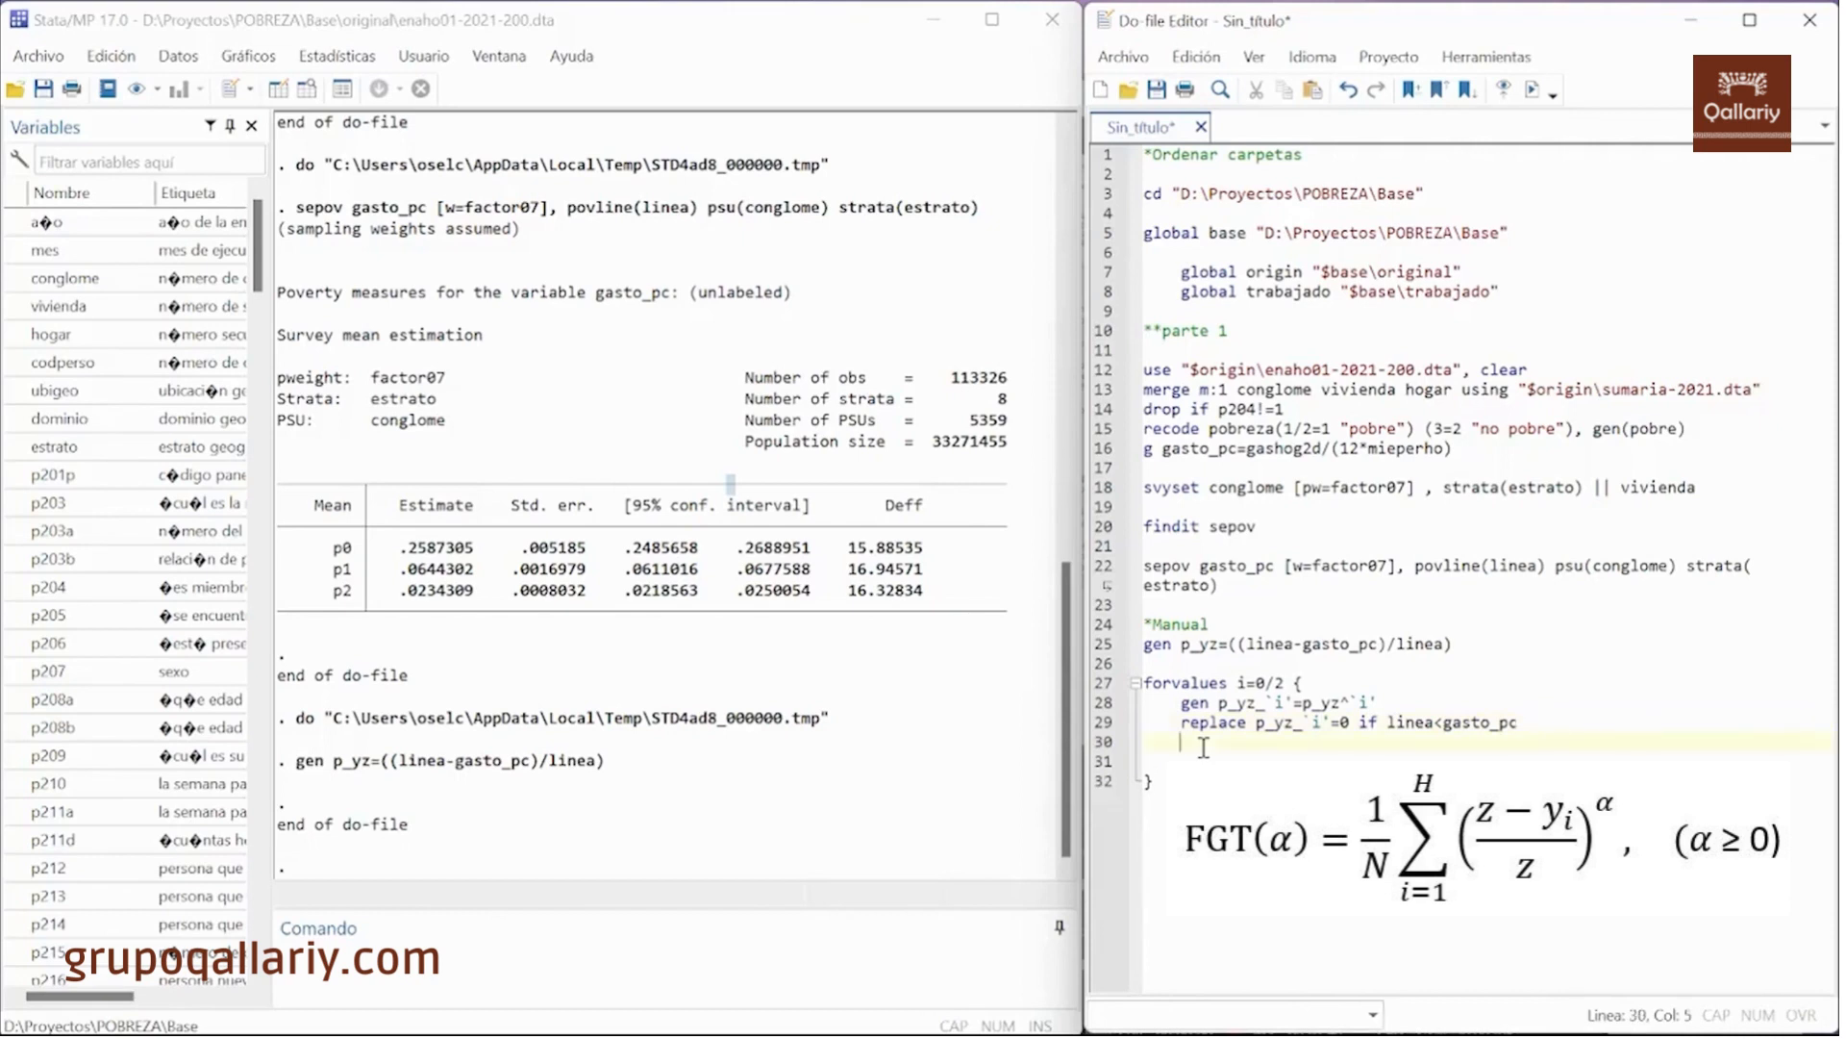
text(svy)
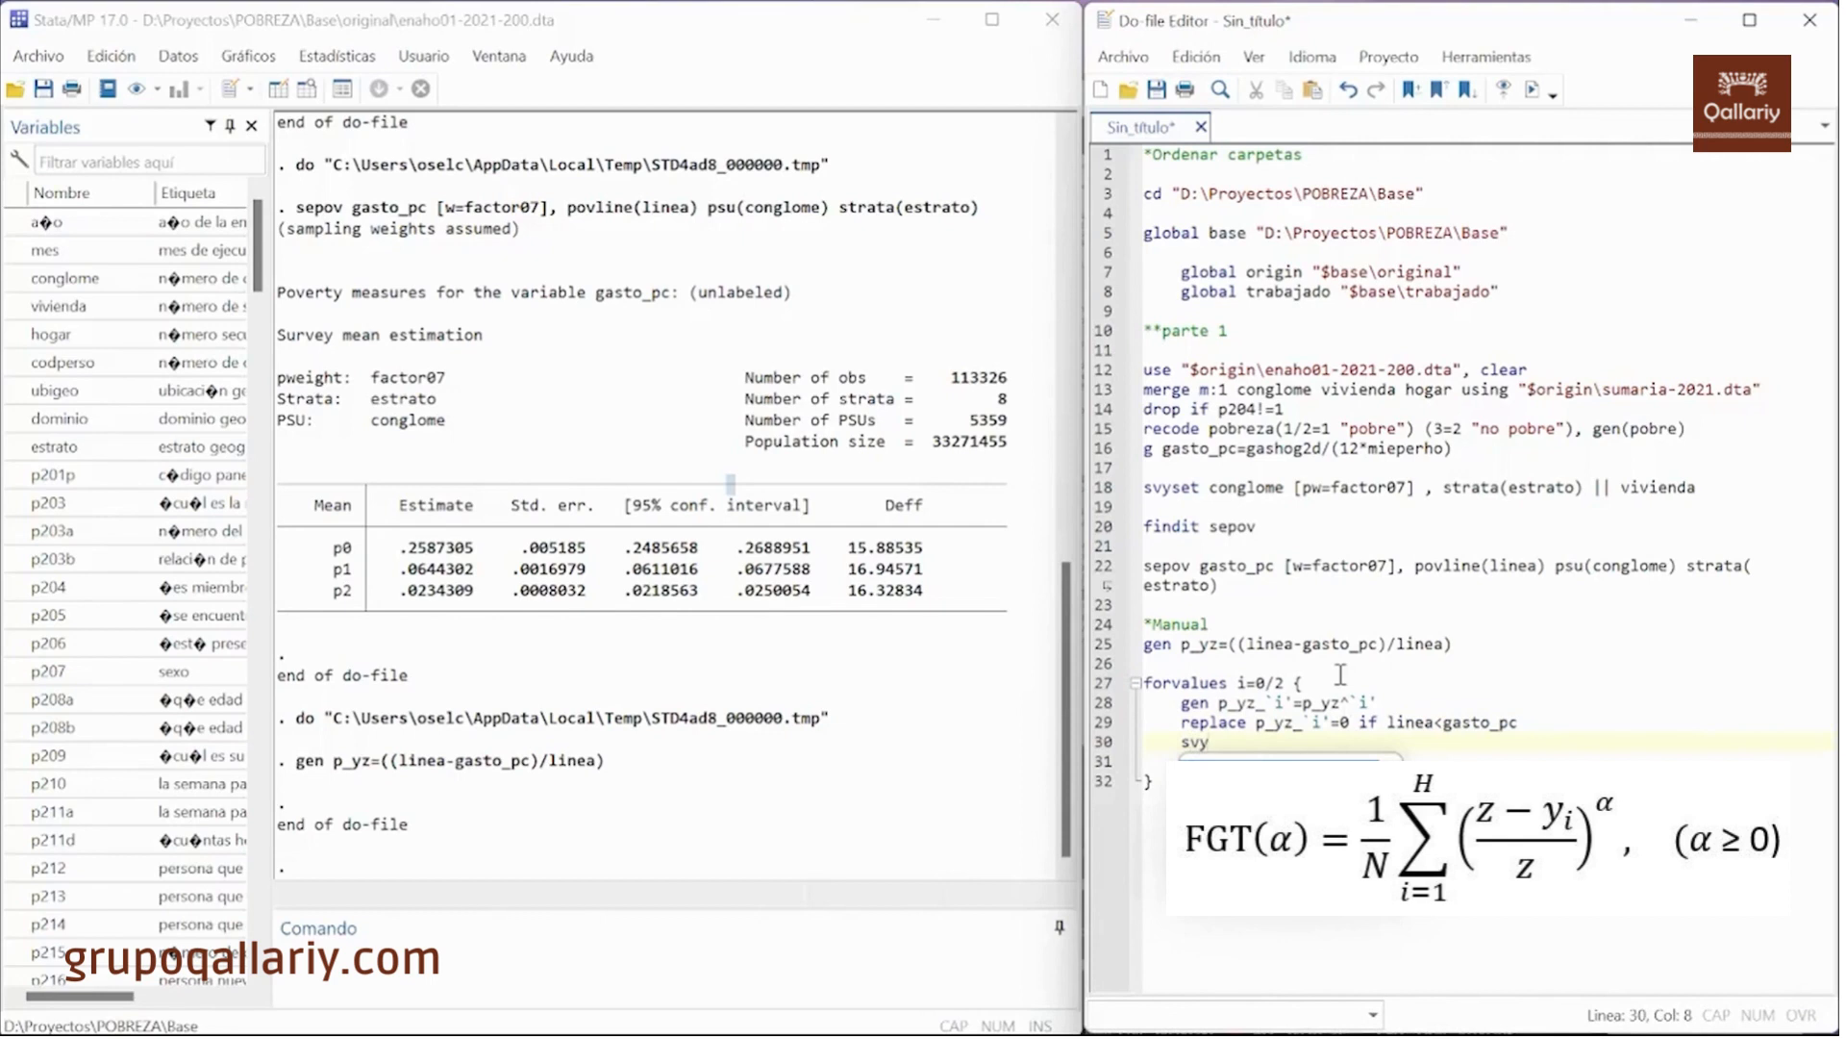
text(:)
text(mea)
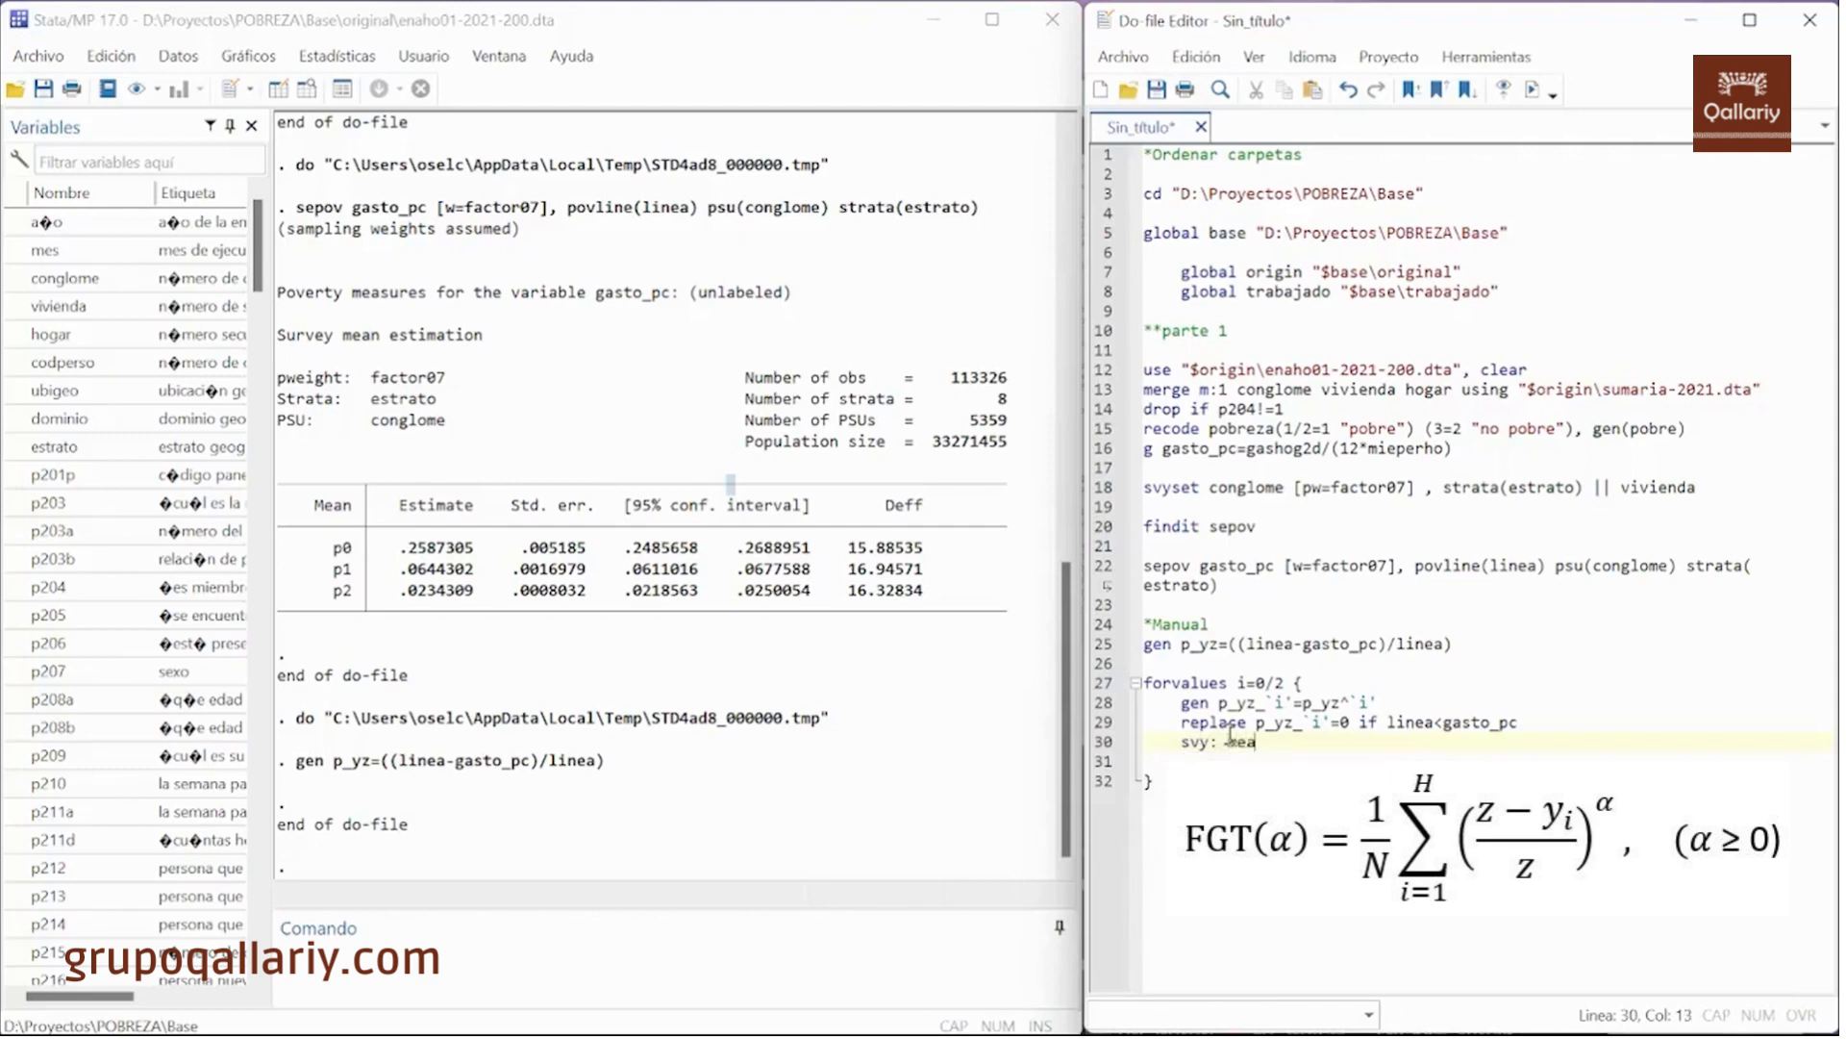
text(n)
drag(1255, 723, 1330, 722)
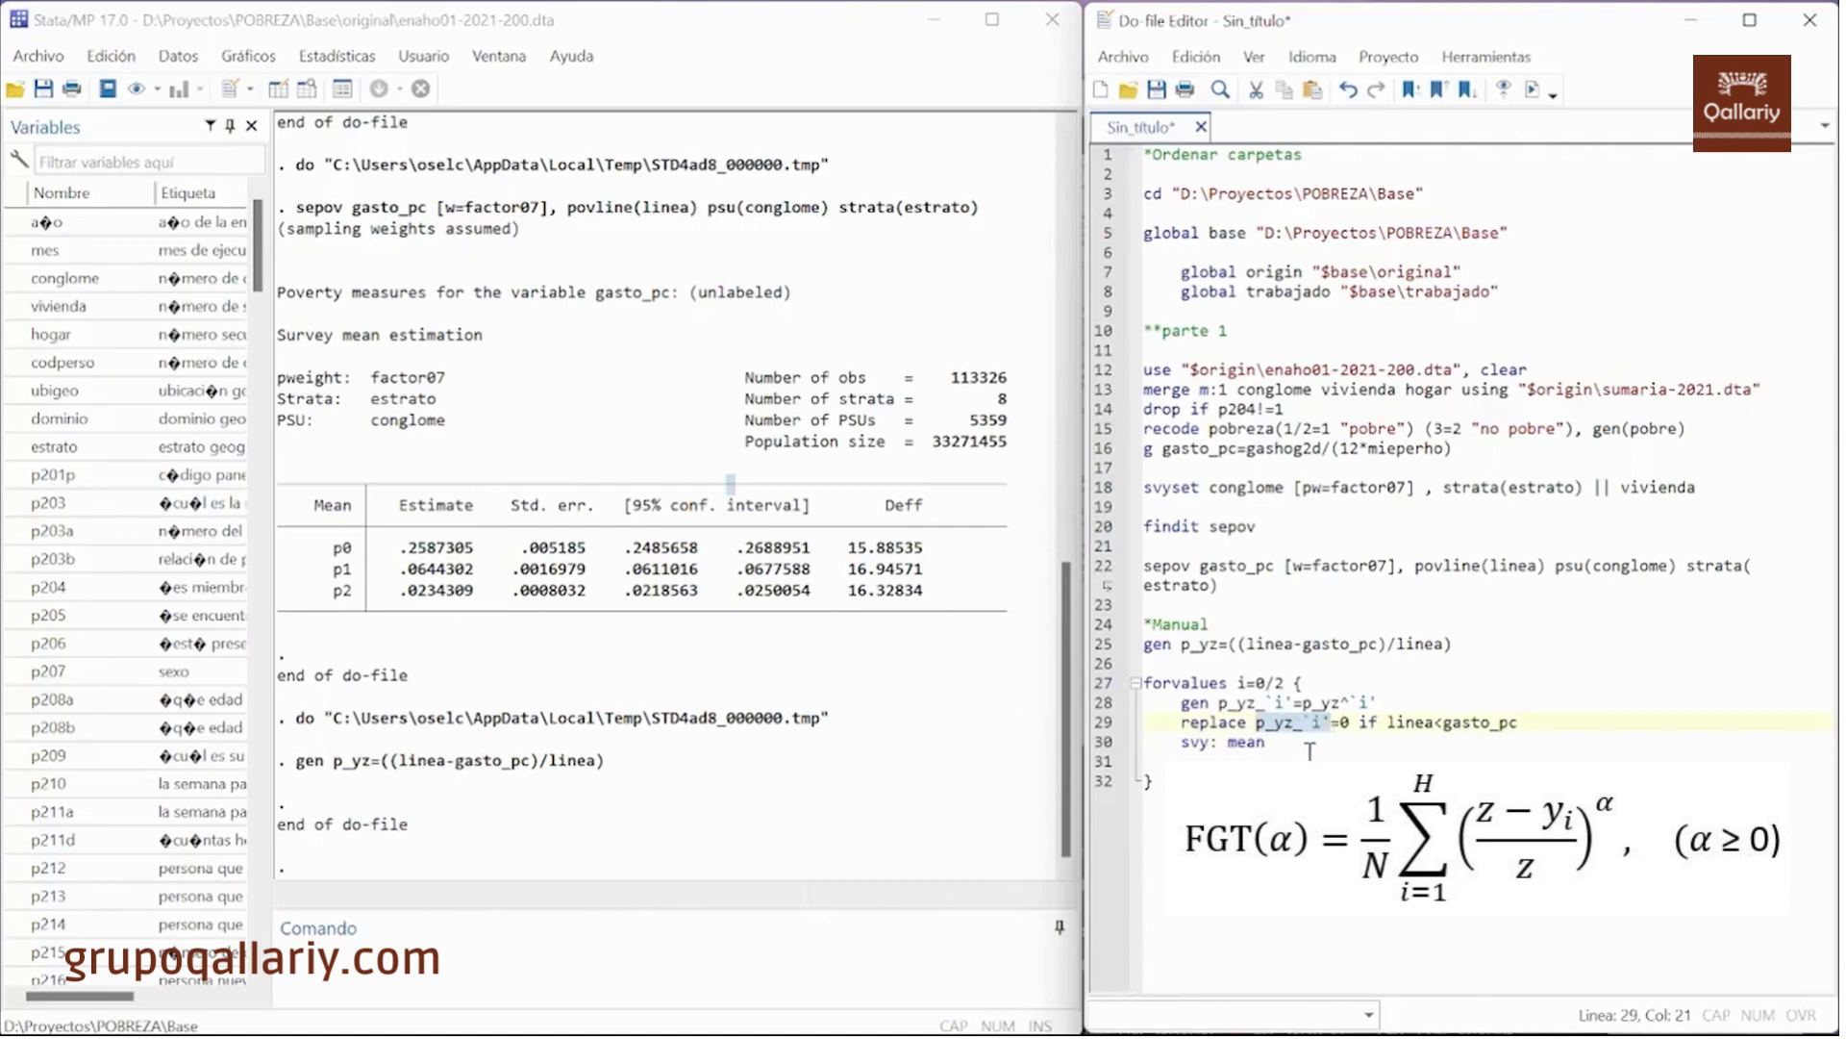
click(1308, 743)
key(ctrl+v)
text(')
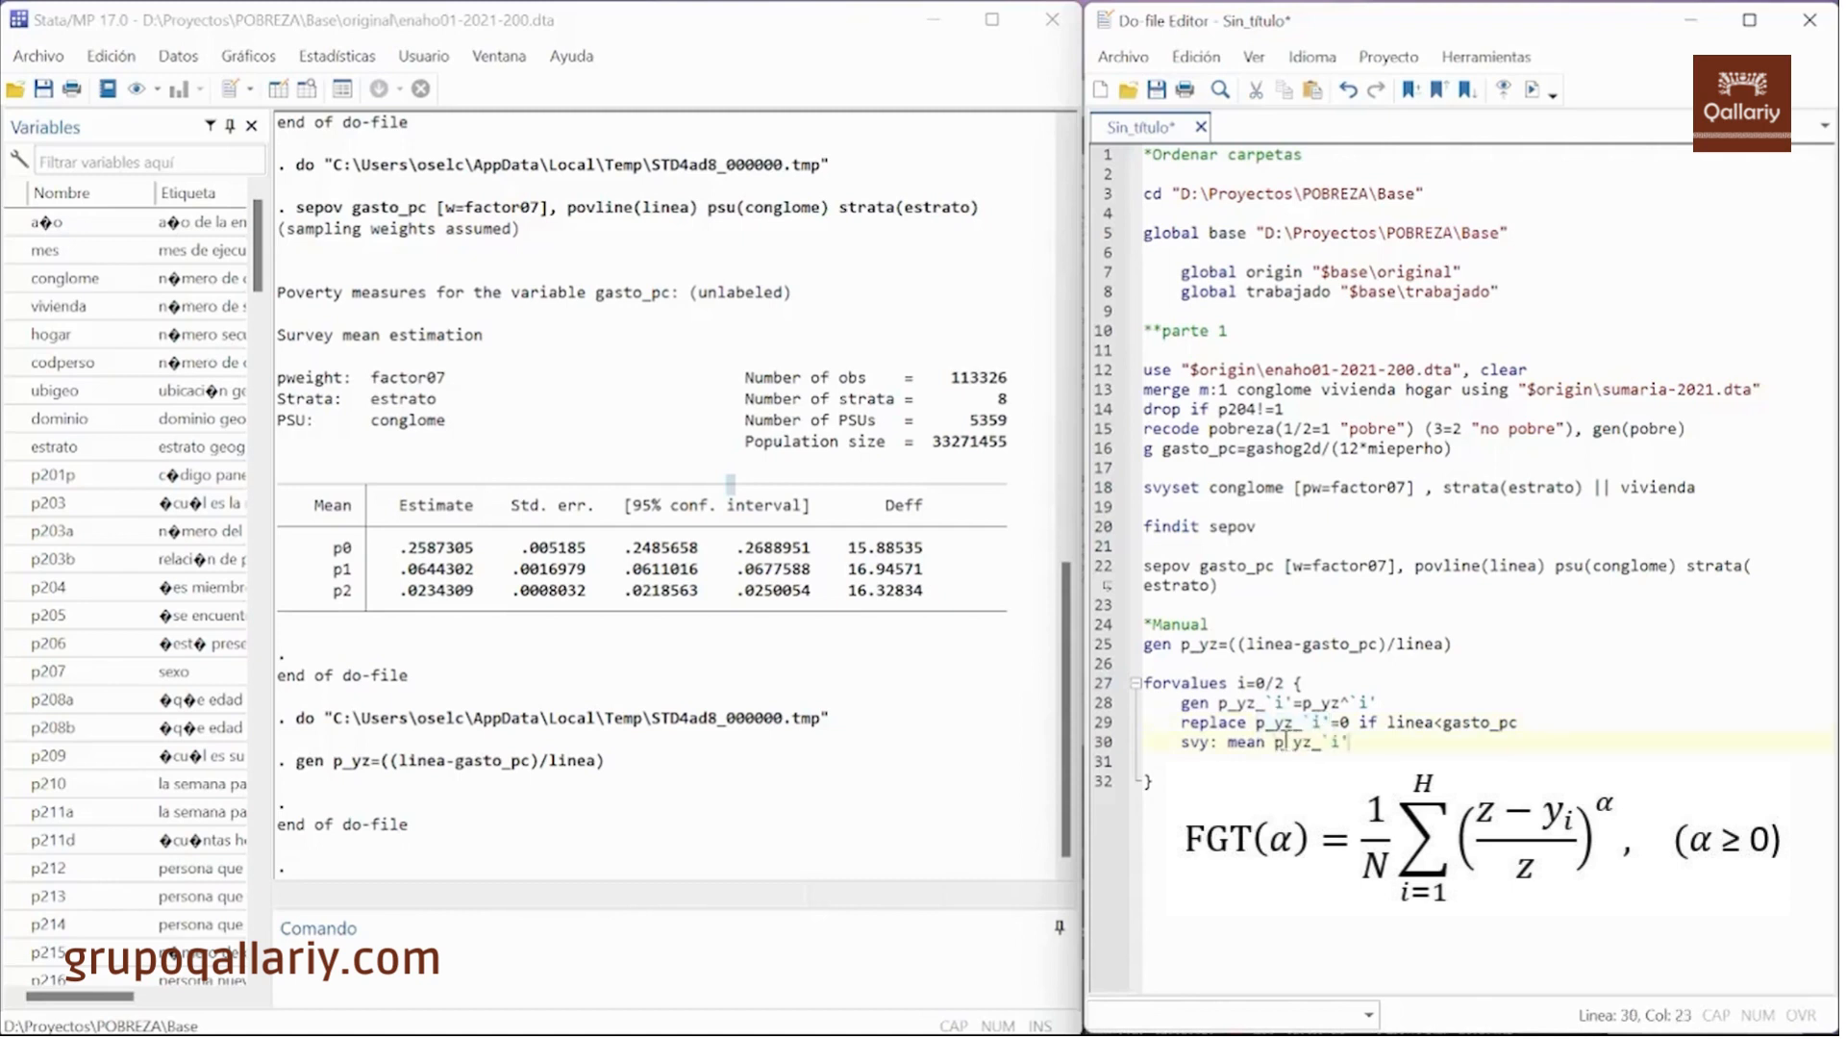
- Remove the blank line before the loop's closing brace and run the whole forvalues block on lines 27 to 31
key(Delete)
drag(1154, 760, 1122, 685)
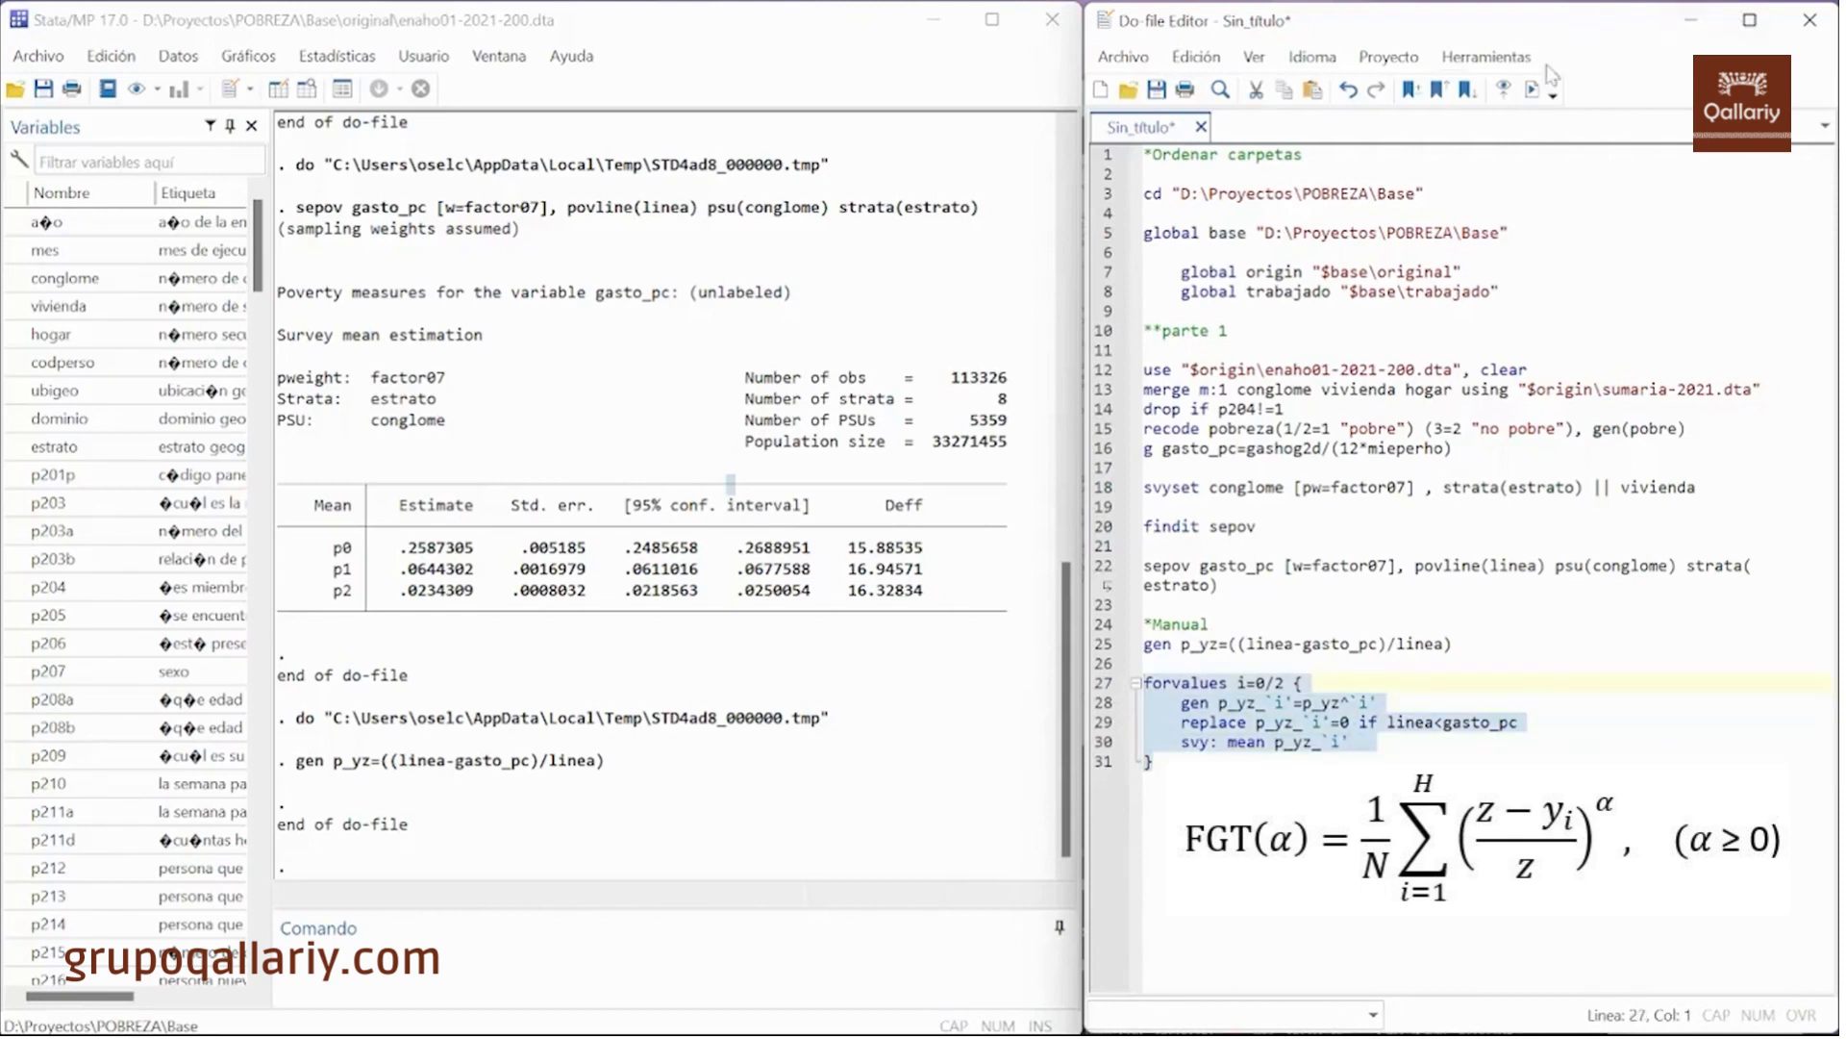
click(1535, 91)
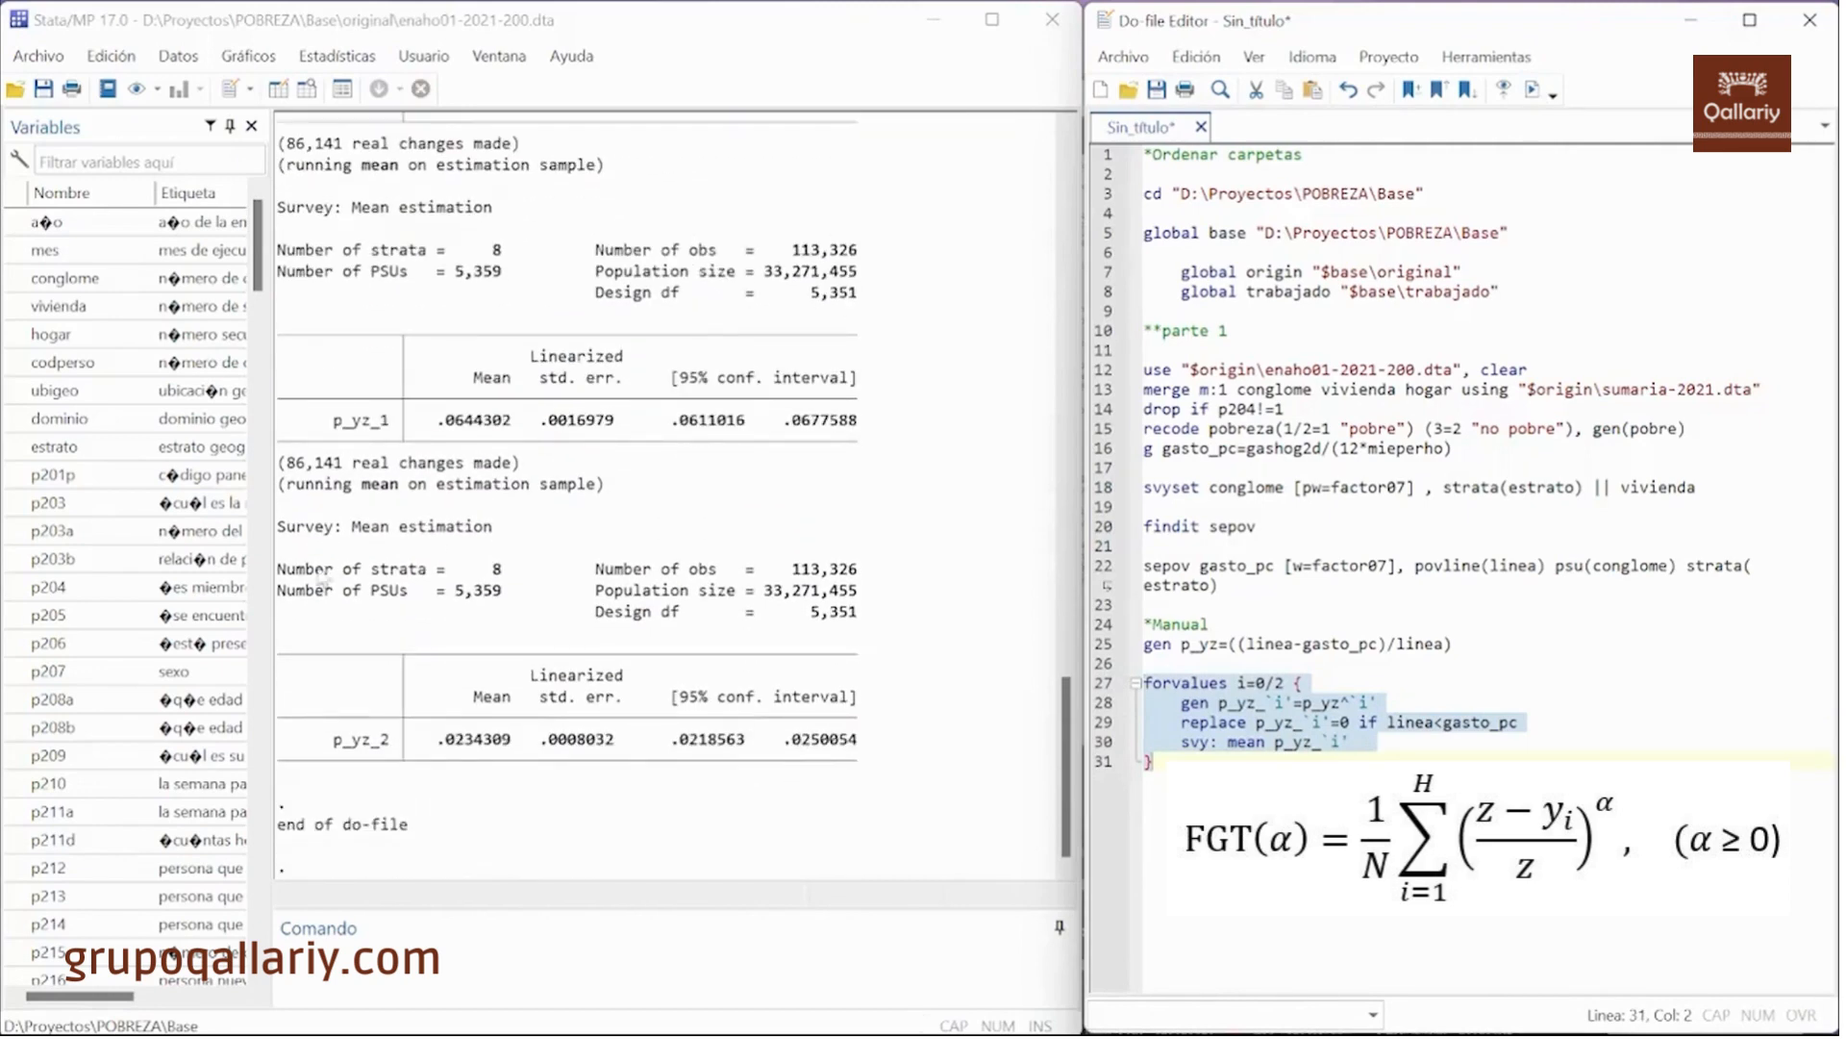
- Compare the estimated means and confidence limits of p_yz_0, p_yz_1 and p_yz_2 with p0, p1 and p2 in the earlier sepov table
scroll(322, 582, up, 5)
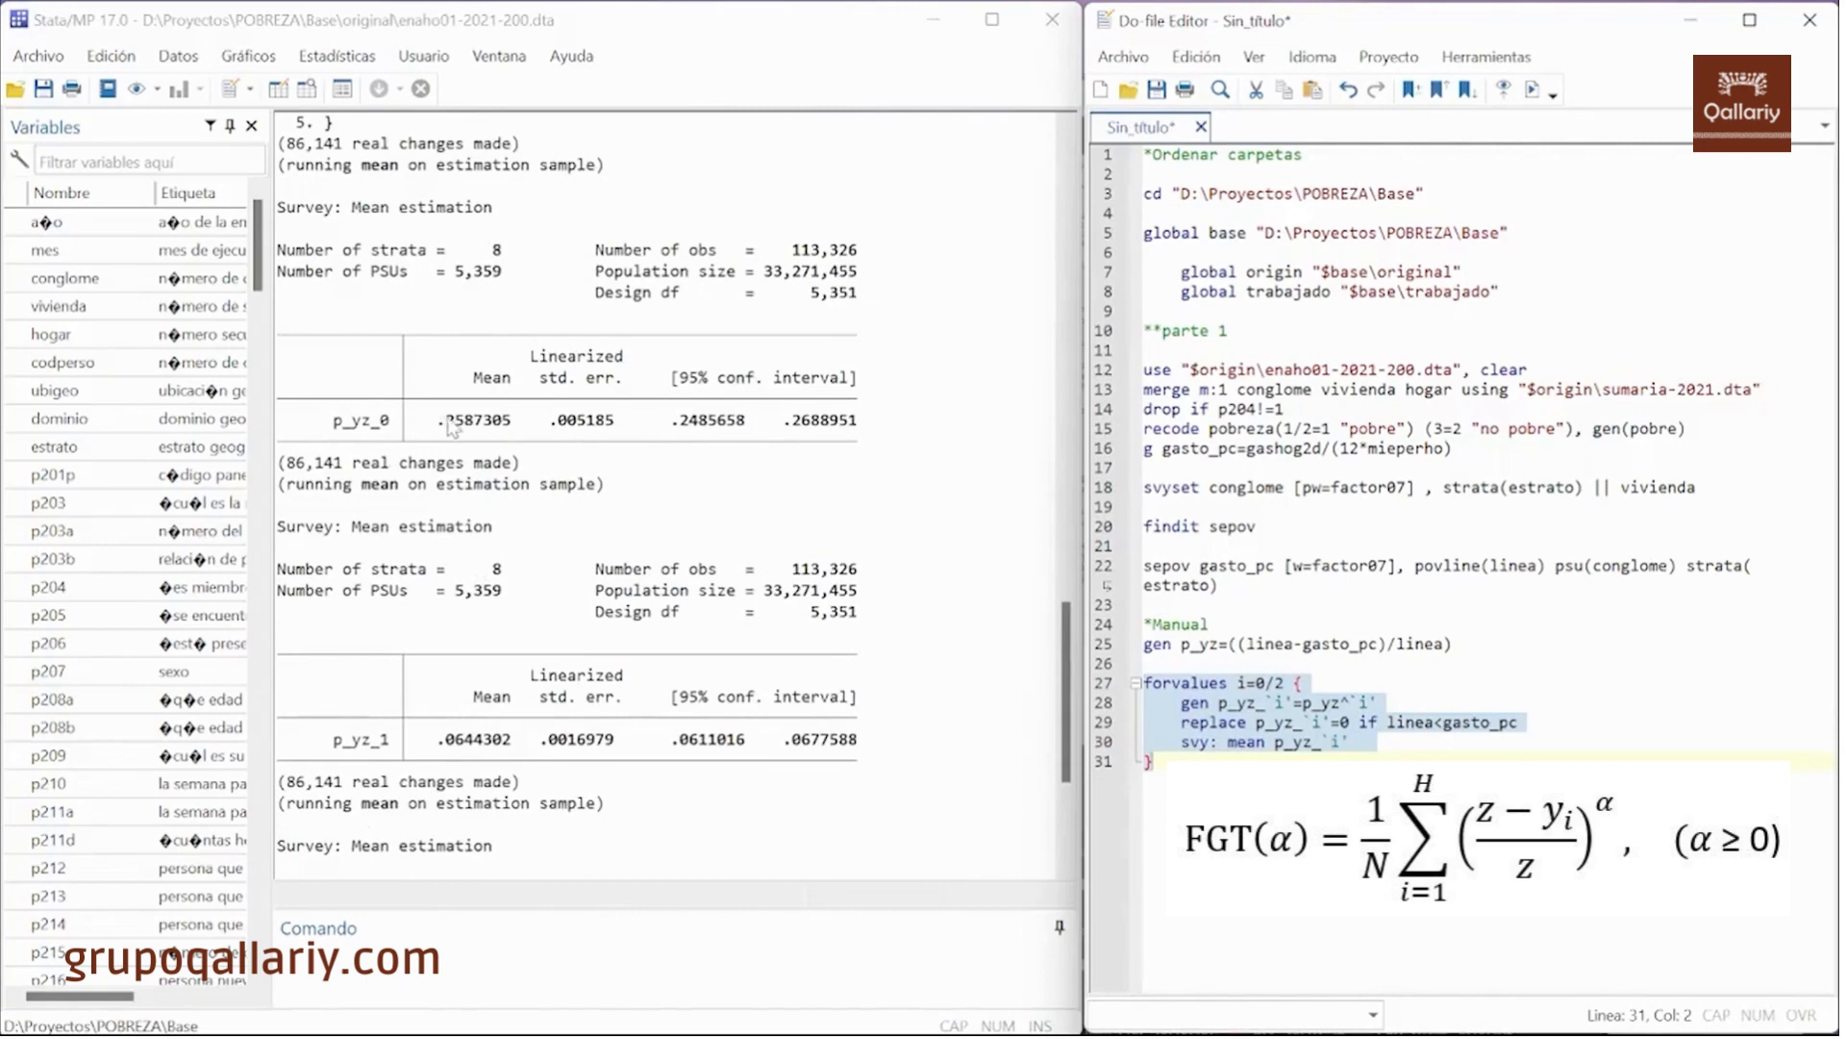
drag(450, 426, 510, 426)
scroll(462, 688, down, 2)
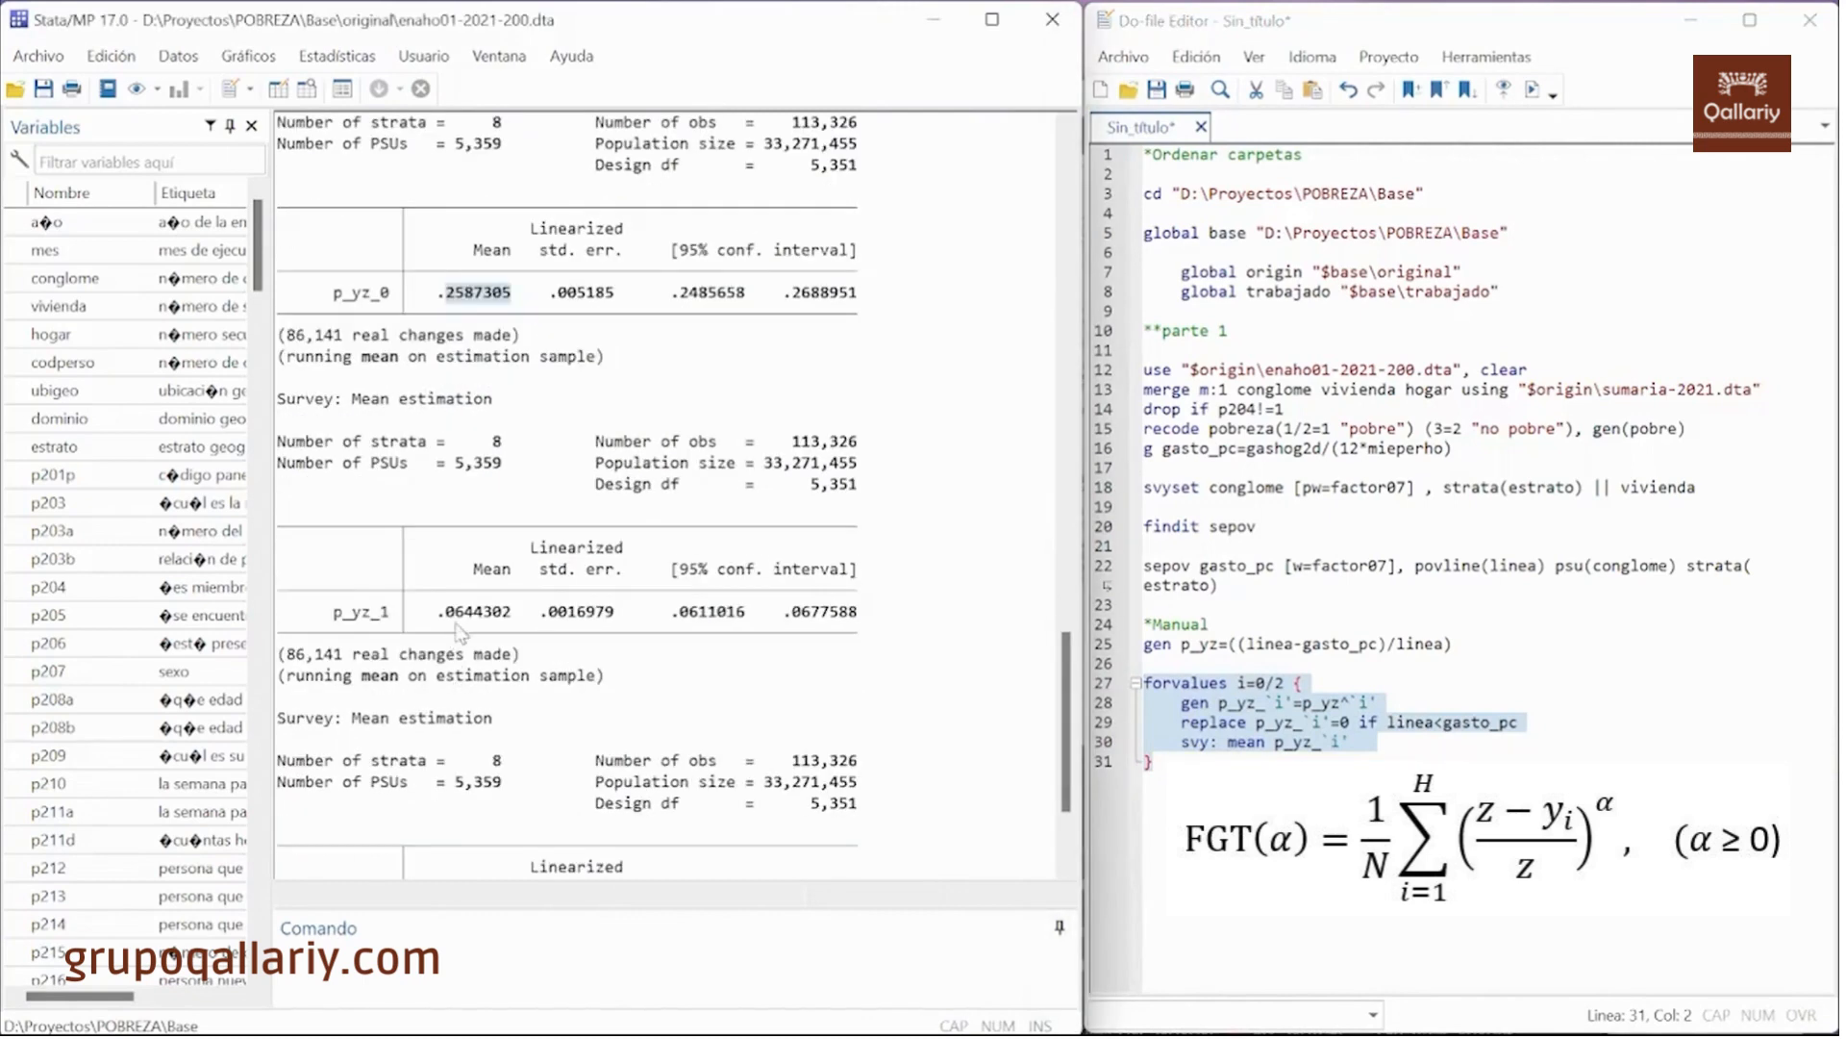
drag(446, 611, 511, 612)
scroll(471, 620, down, 3)
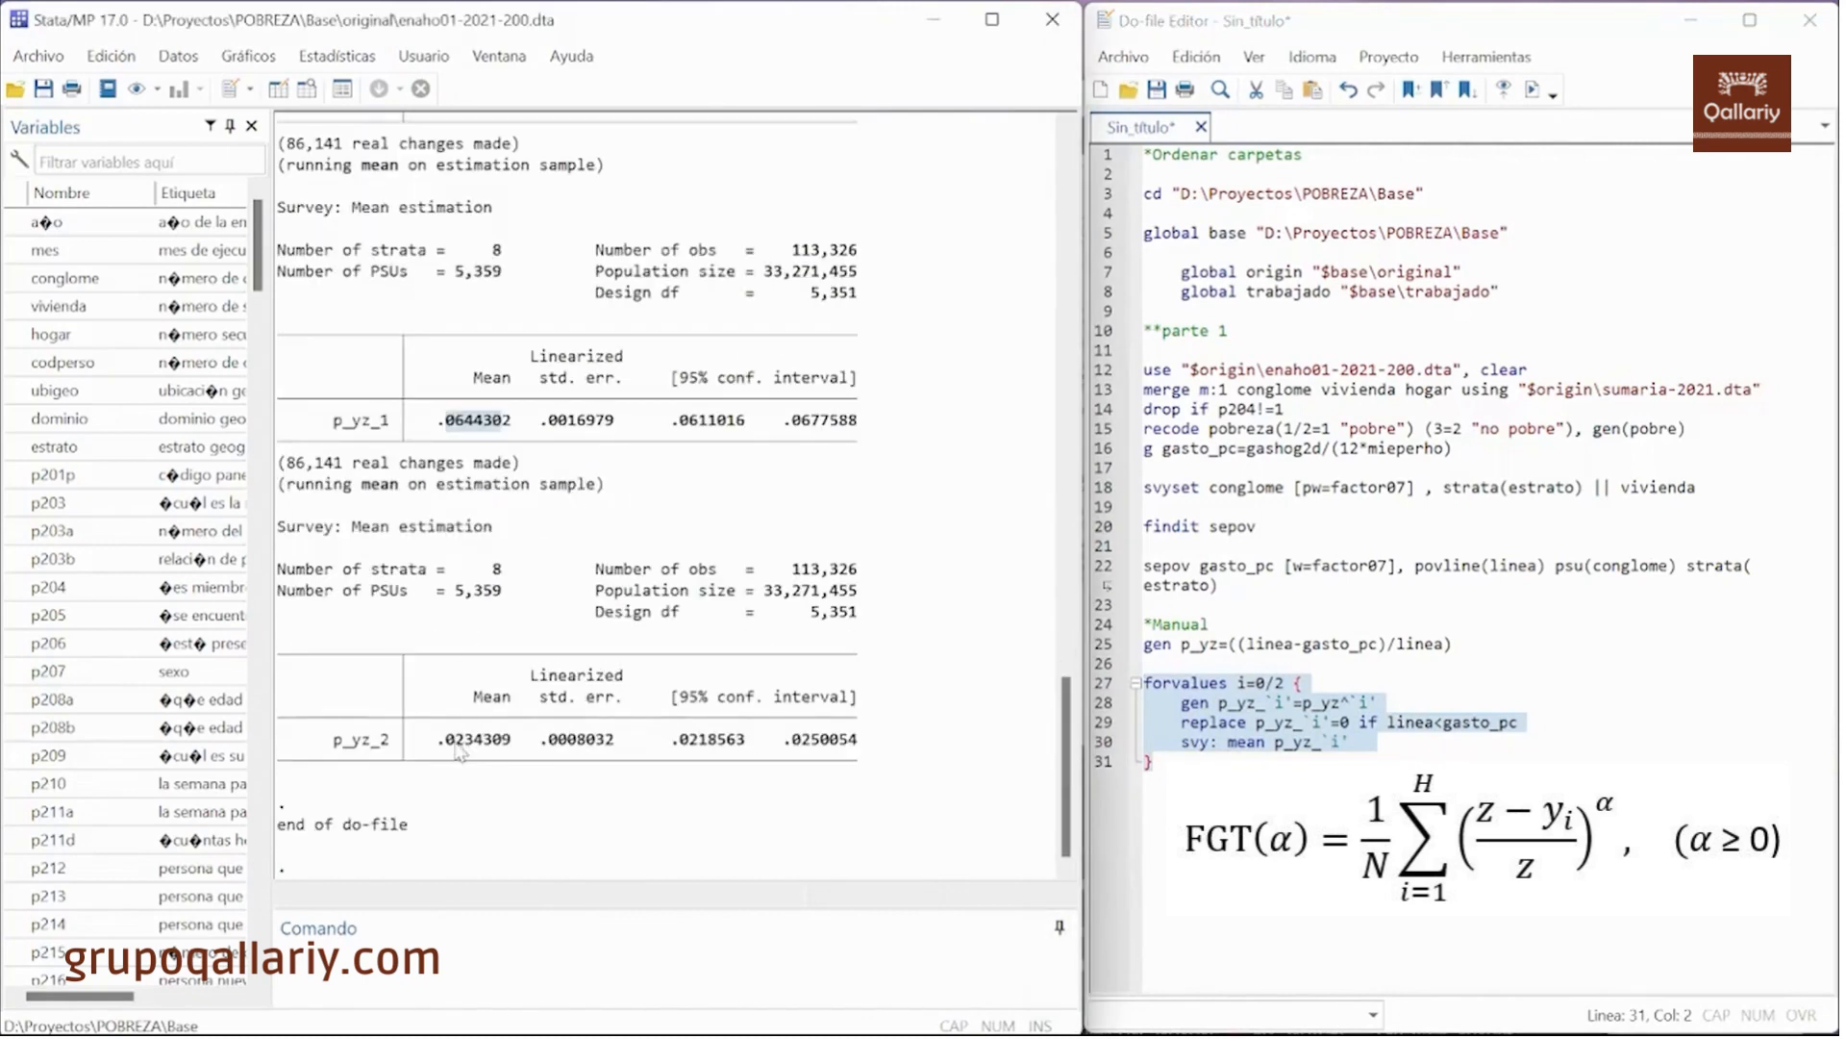
drag(445, 738, 509, 739)
drag(681, 739, 744, 738)
click(808, 743)
scroll(545, 555, up, 12)
scroll(541, 563, up, 1)
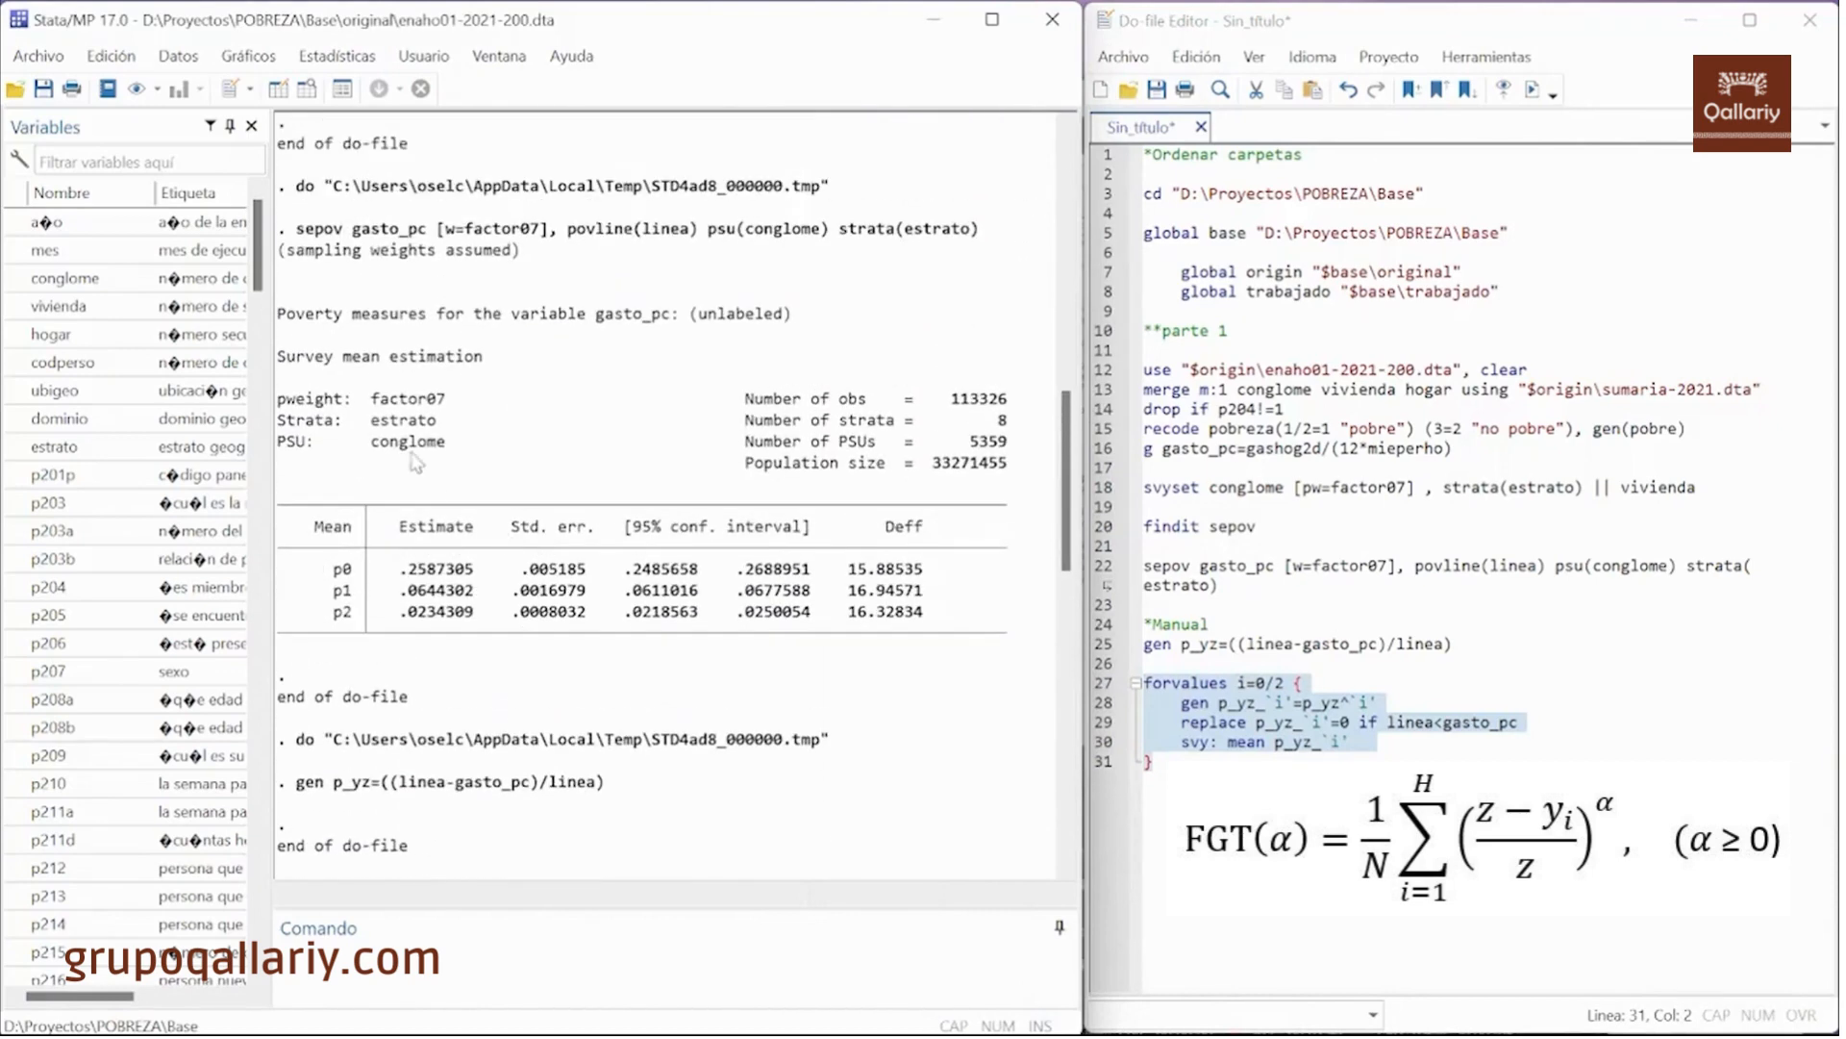